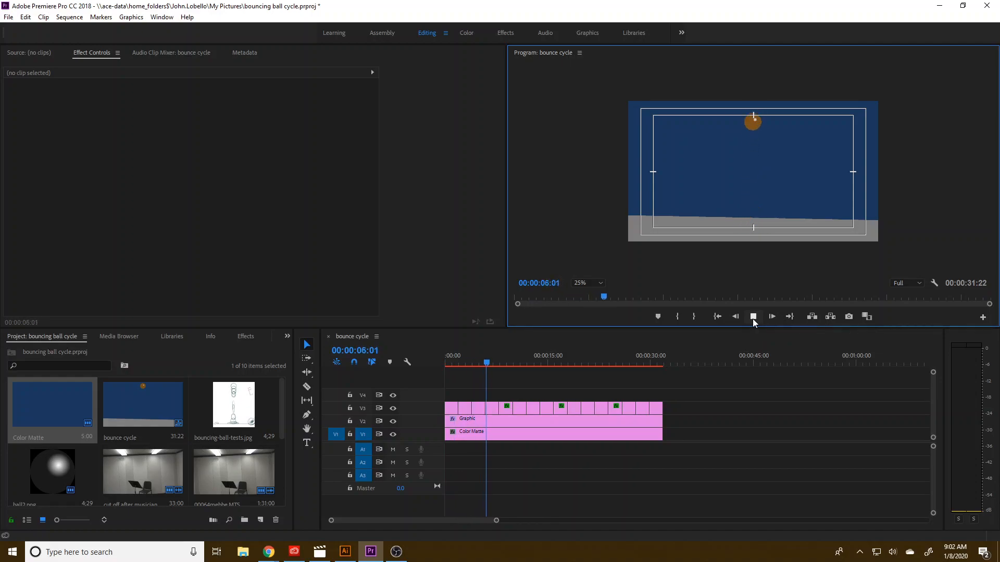
Step: Close the bounce cycle sequence and select the green Color Matte among the project items
click(753, 317)
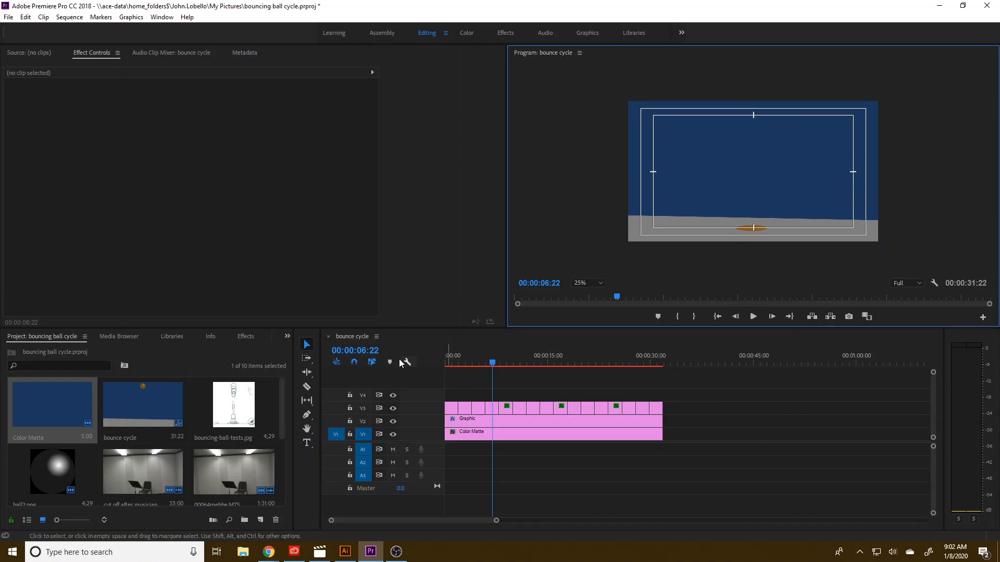
click(328, 337)
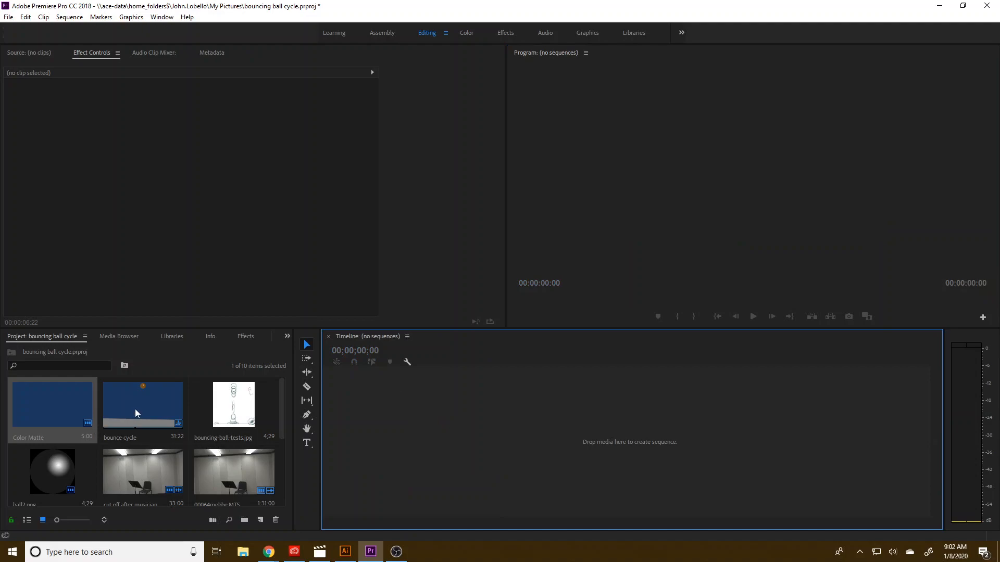
scroll(183, 443, down, 2)
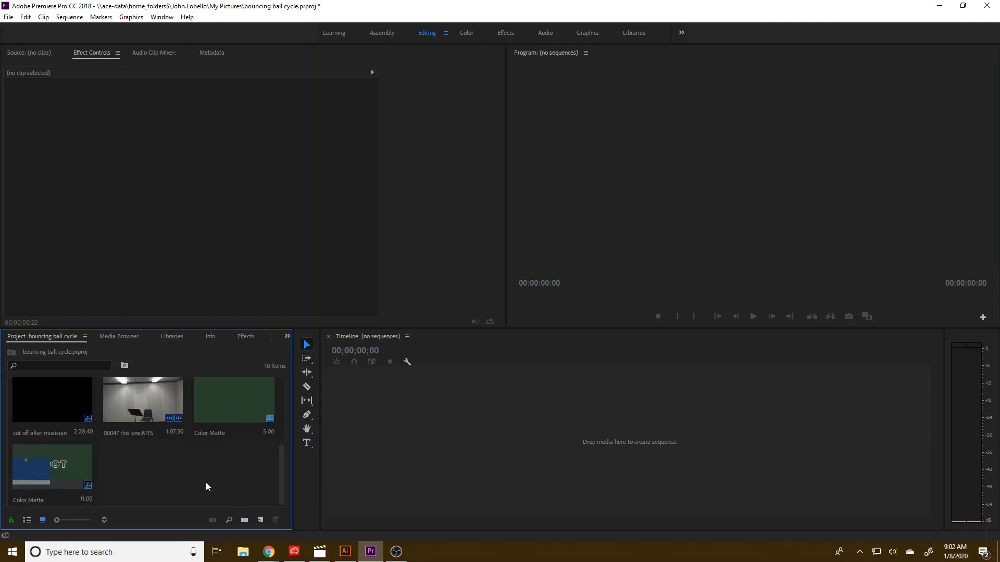
click(233, 412)
scroll(230, 459, up, 1)
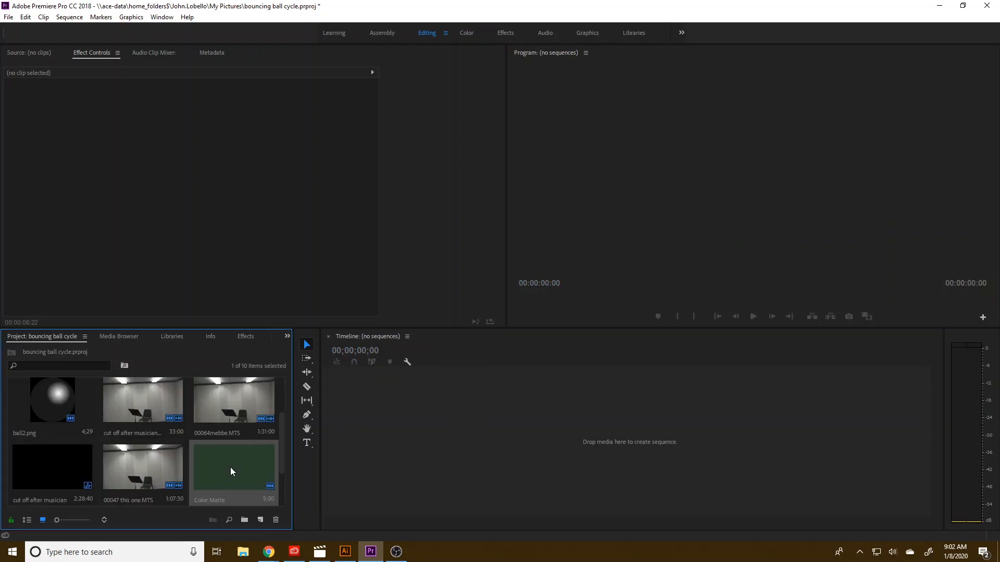
click(260, 520)
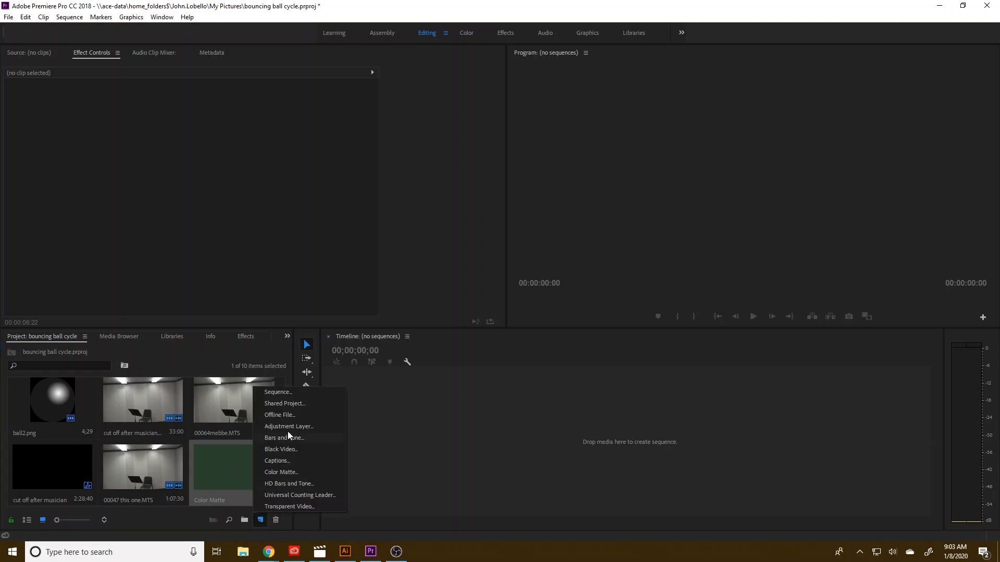
click(299, 472)
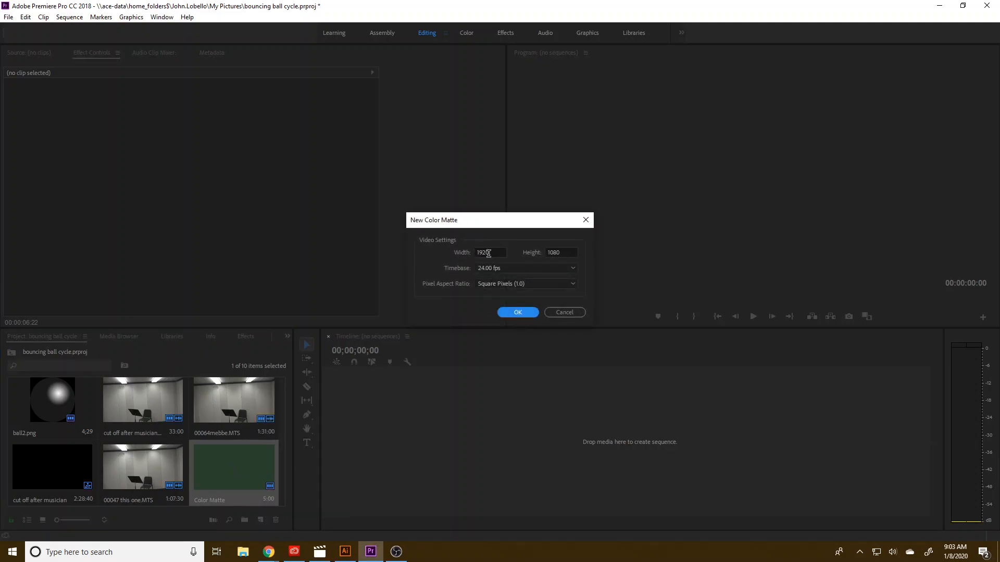
double_click(490, 253)
click(558, 253)
click(515, 269)
click(516, 268)
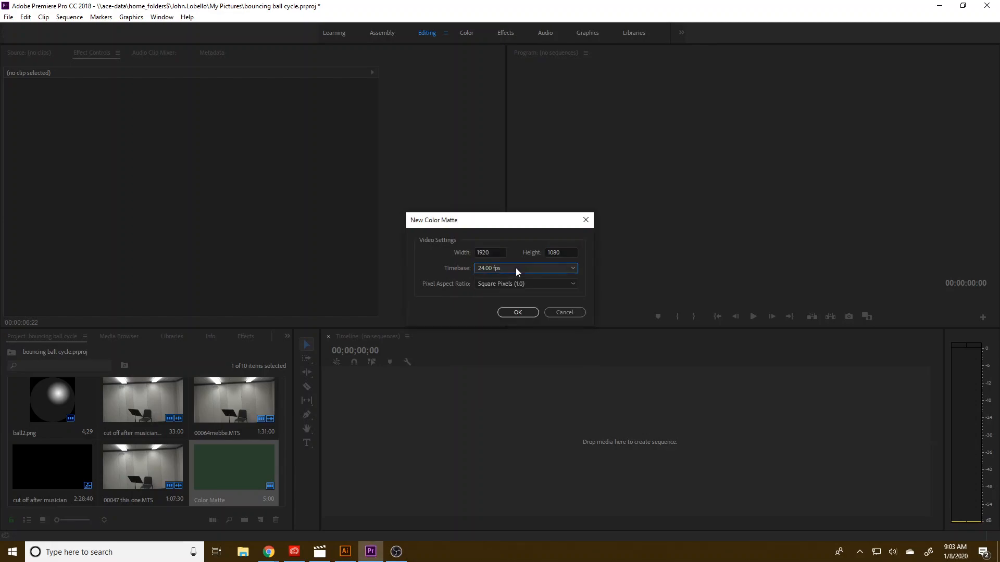
click(518, 316)
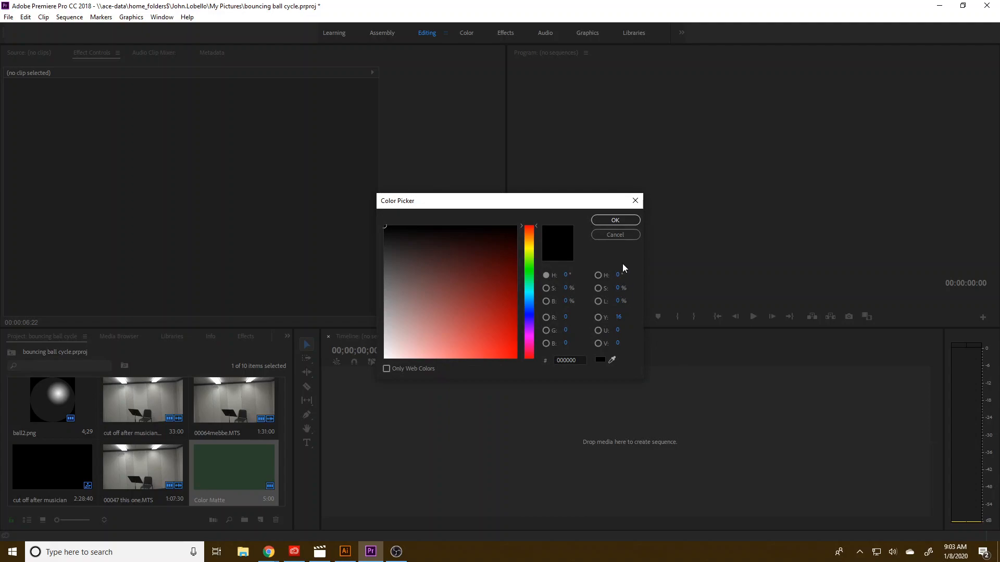
click(615, 236)
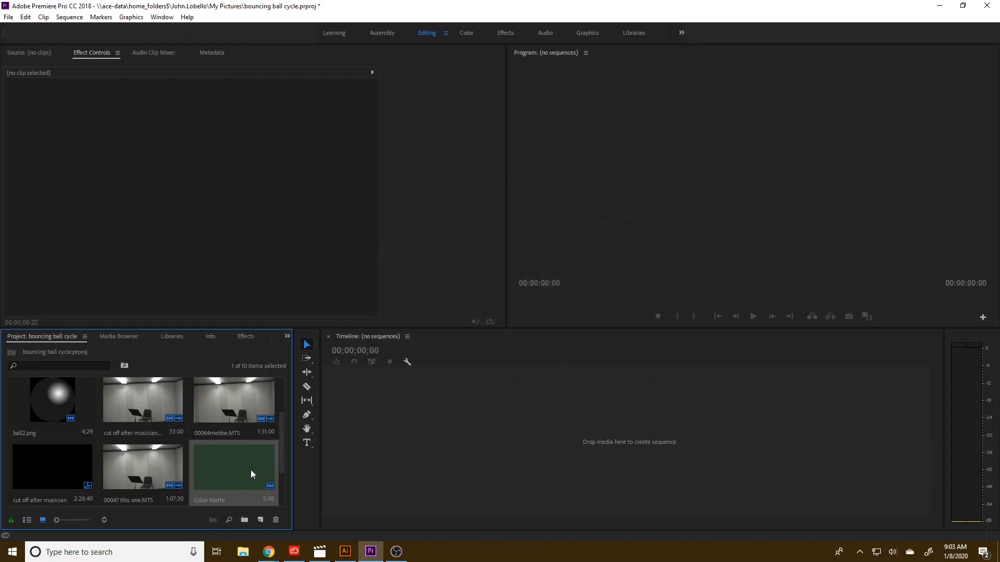
Step: Create a sequence from the green Color Matte and extend its clip to 11 seconds
drag(231, 477, 394, 429)
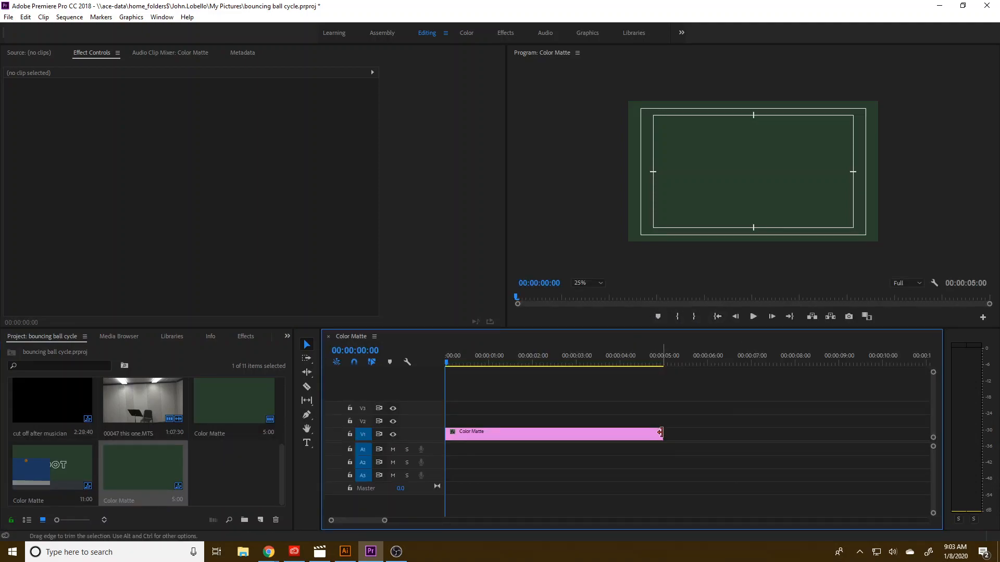
drag(661, 432, 925, 432)
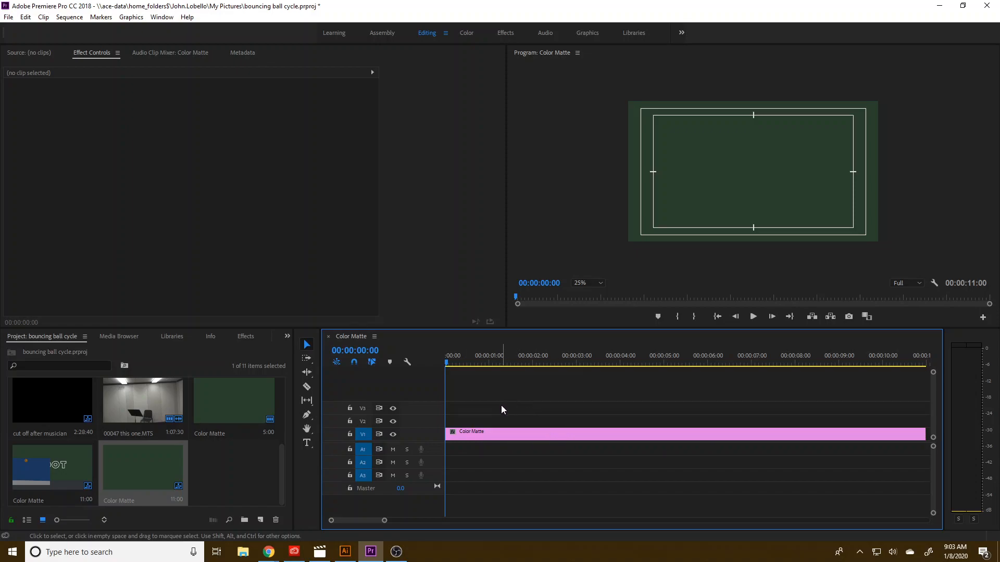
Step: Add a text graphic reading D near the lower-left corner of the frame and select its letter
click(307, 443)
click(668, 219)
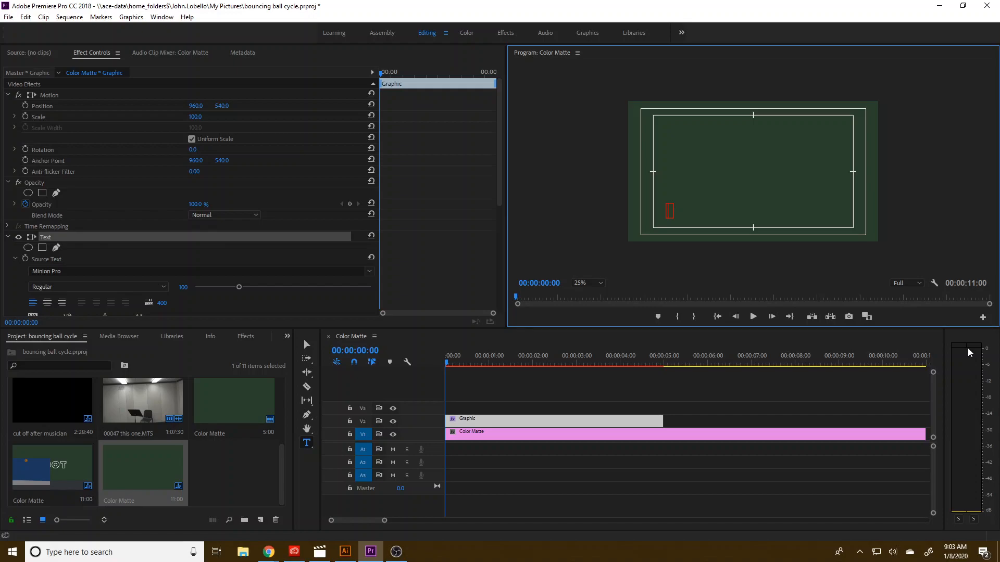
text(D)
double_click(672, 208)
Step: Set the font of the letter D to Mongolian Baiti
drag(499, 193, 500, 236)
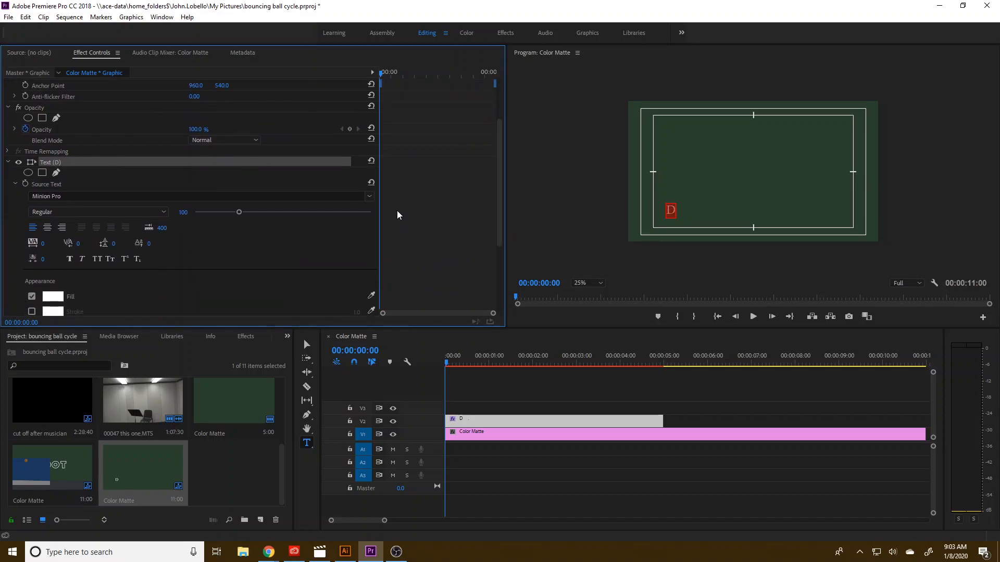
click(369, 196)
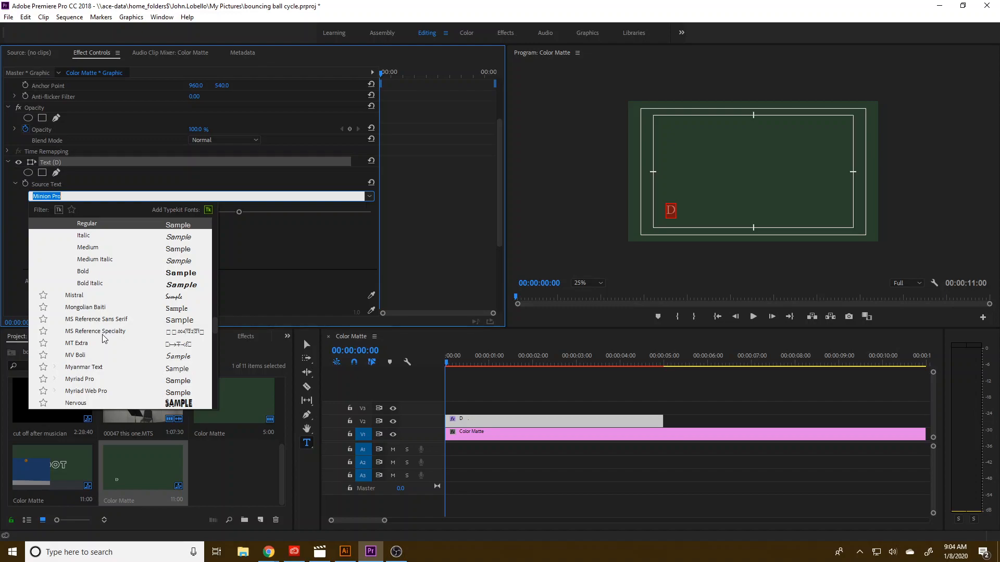
scroll(142, 305, down, 1)
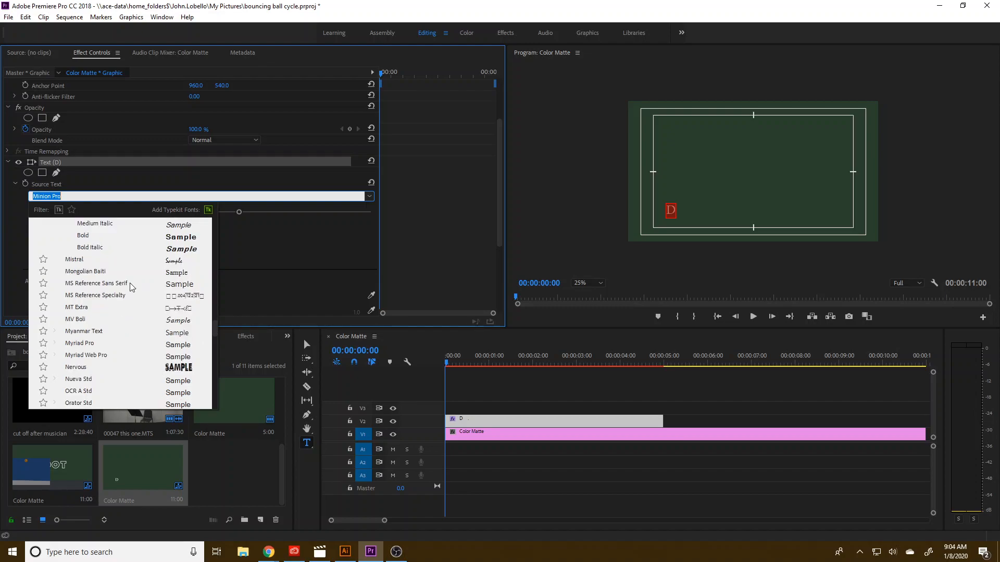
click(103, 273)
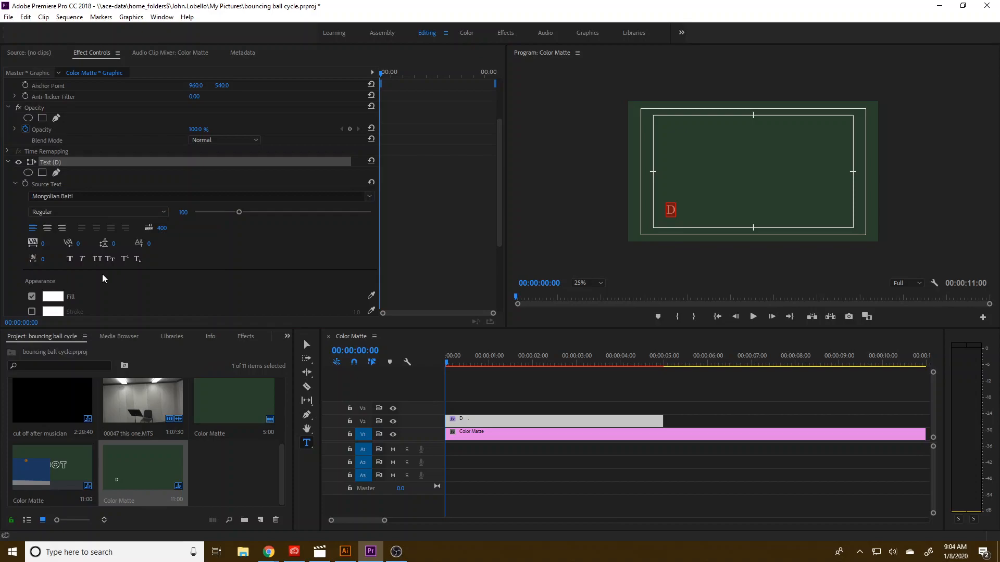
Step: Try the Myriad Web Pro font on the letter D while viewing it at 150%
click(586, 279)
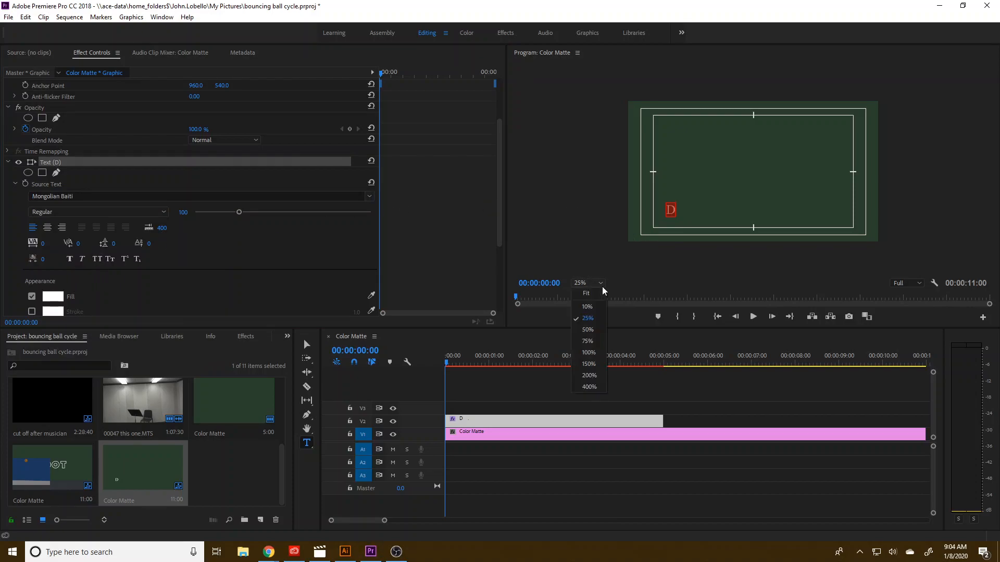
click(597, 369)
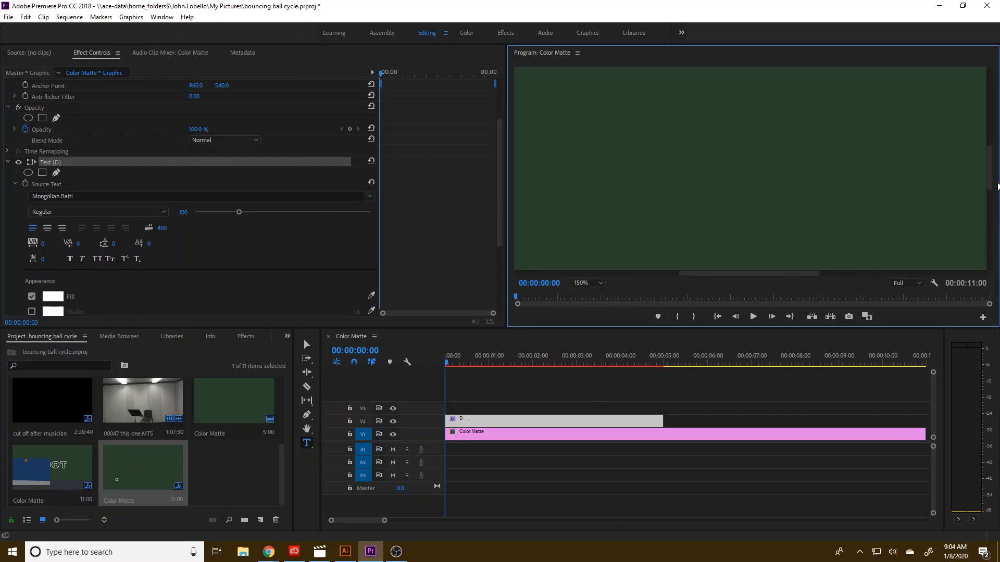
drag(990, 168, 989, 235)
drag(781, 274, 687, 283)
drag(992, 223, 989, 203)
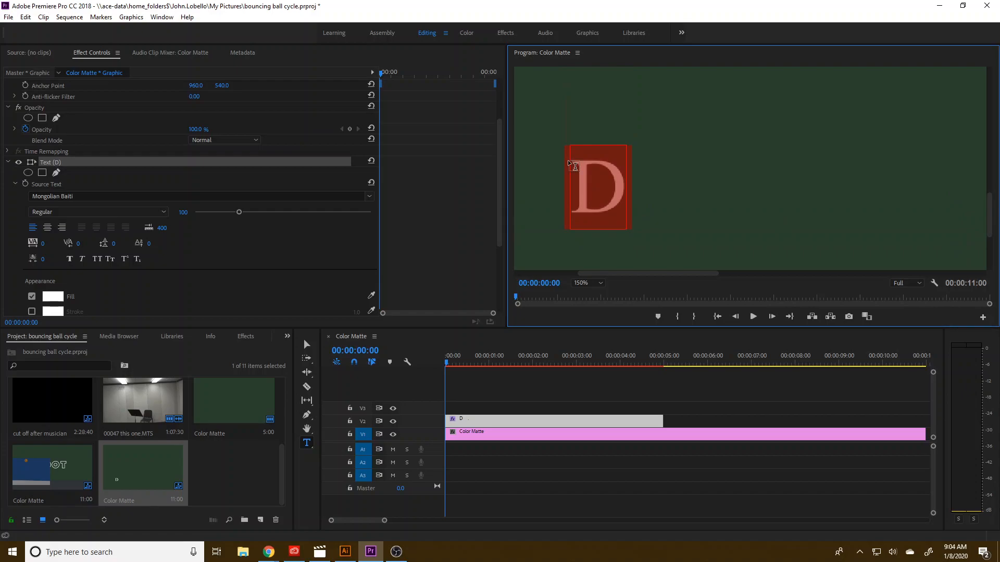
click(368, 197)
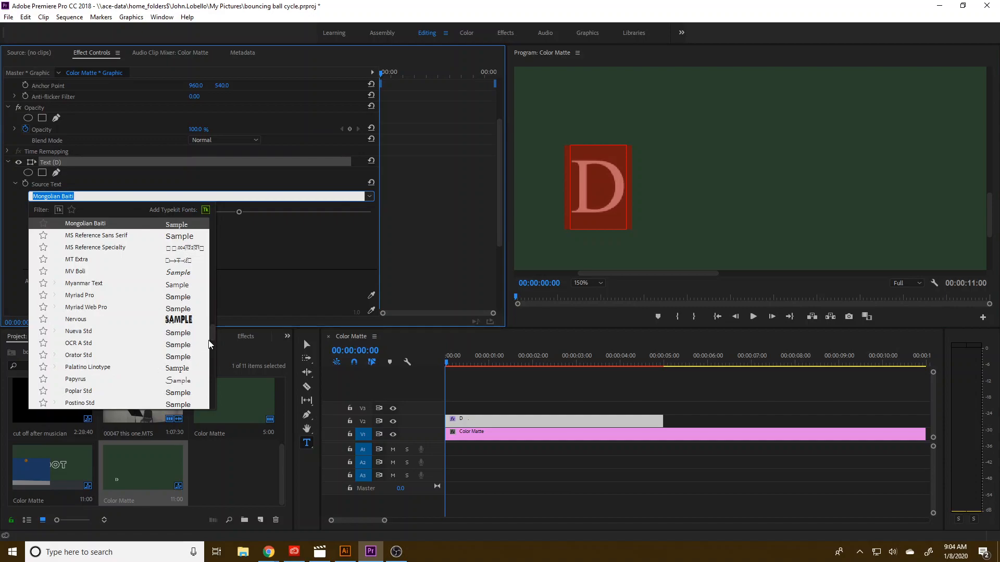
click(104, 308)
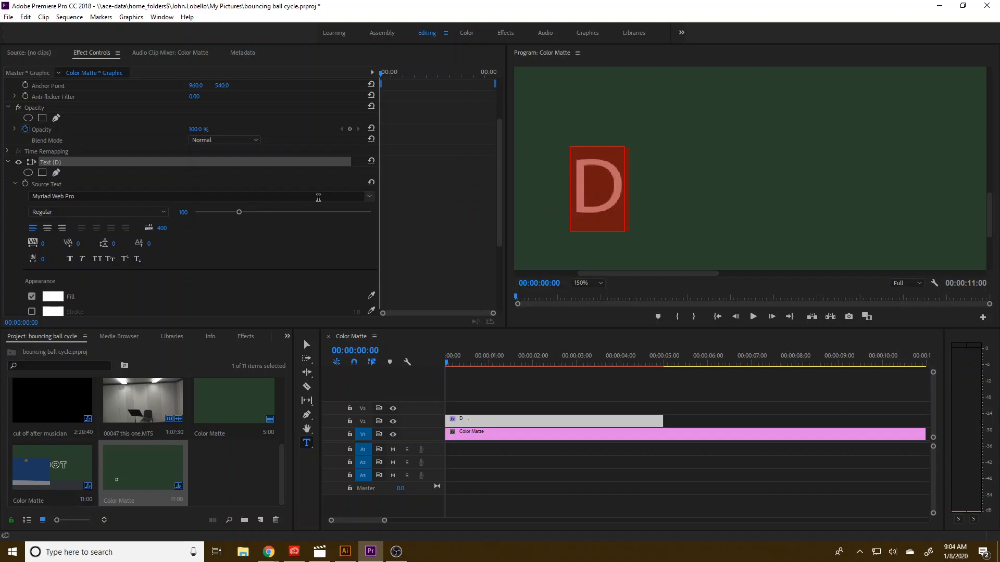
Step: Set the font of the letter D to Lemon/Milk
click(368, 197)
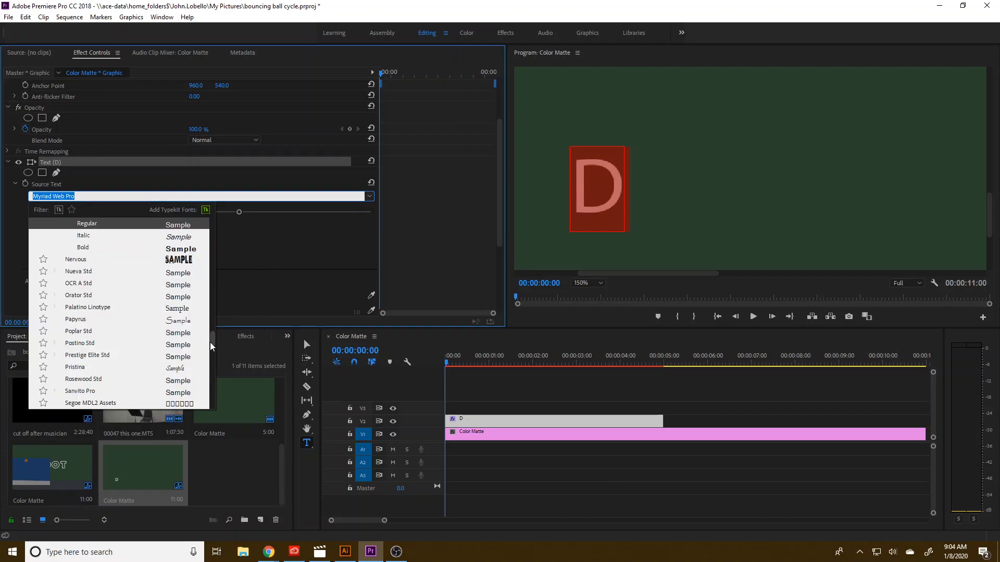
scroll(212, 346, up, 15)
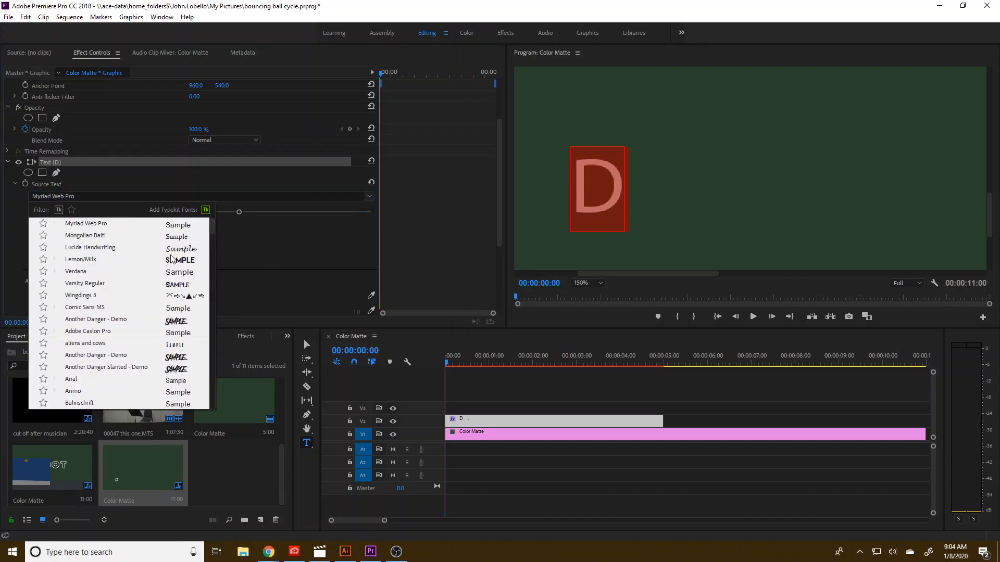
click(171, 259)
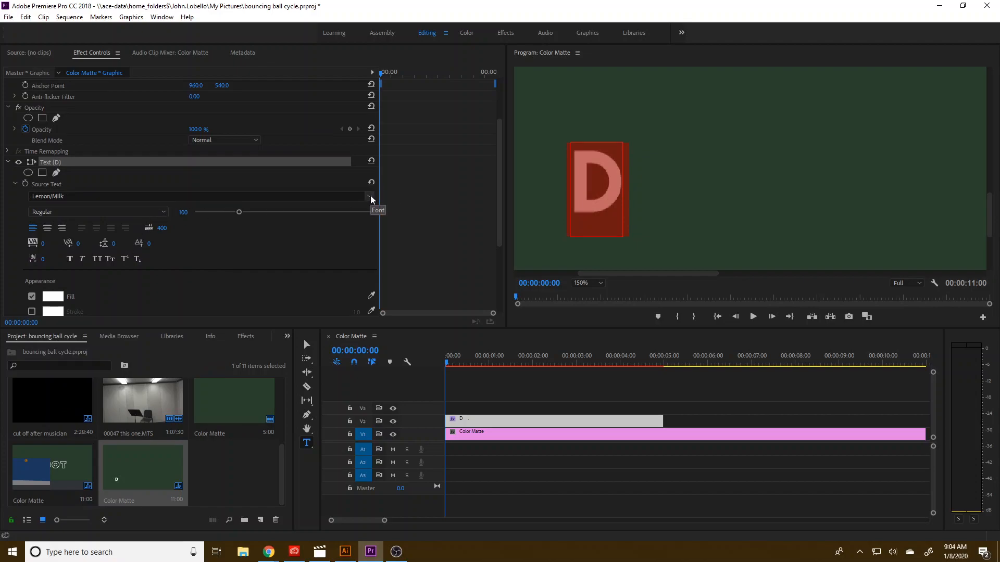
Step: Enlarge the letter D and place it in the lower-left corner of the inner safe margin
click(595, 285)
click(587, 293)
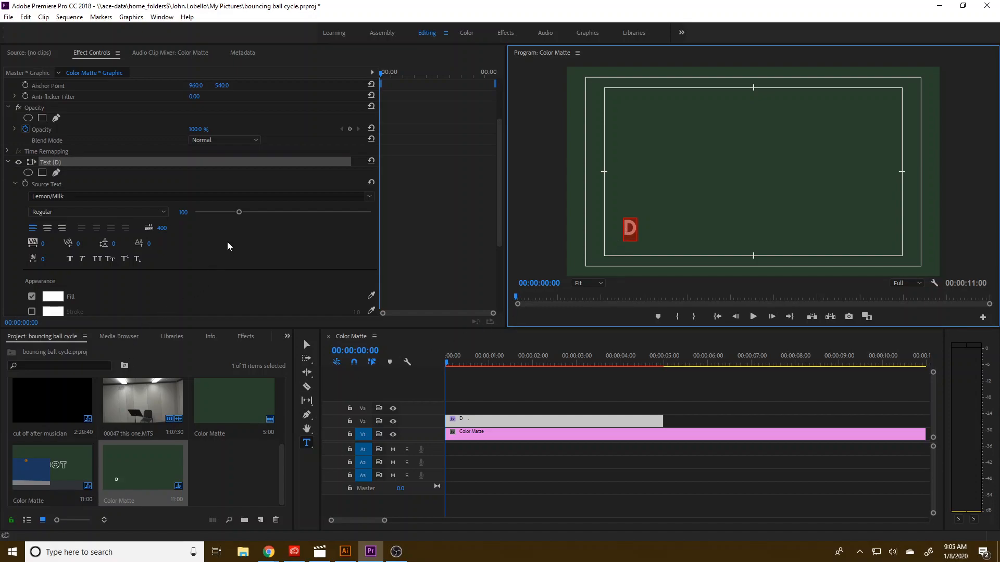
click(503, 465)
click(486, 424)
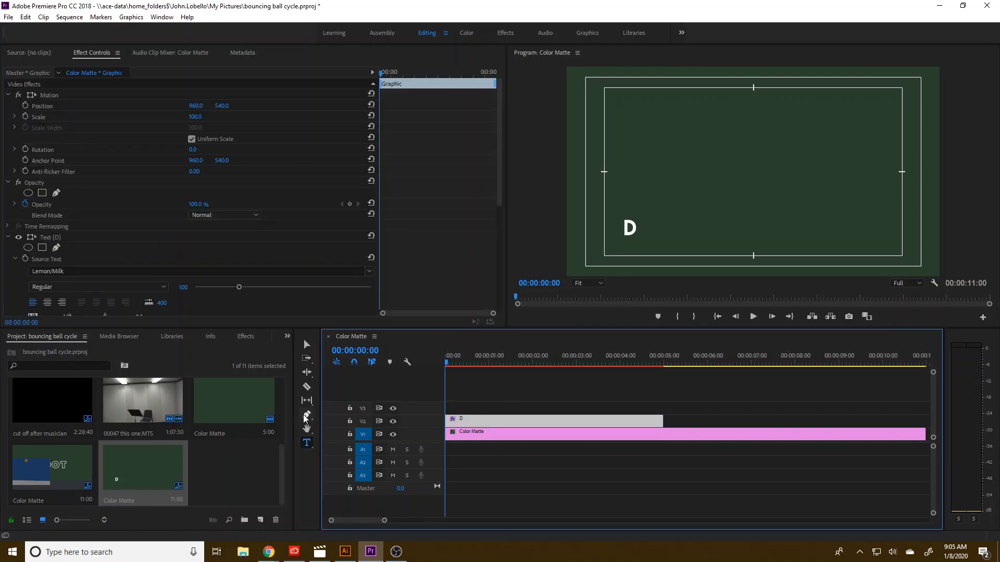
click(307, 345)
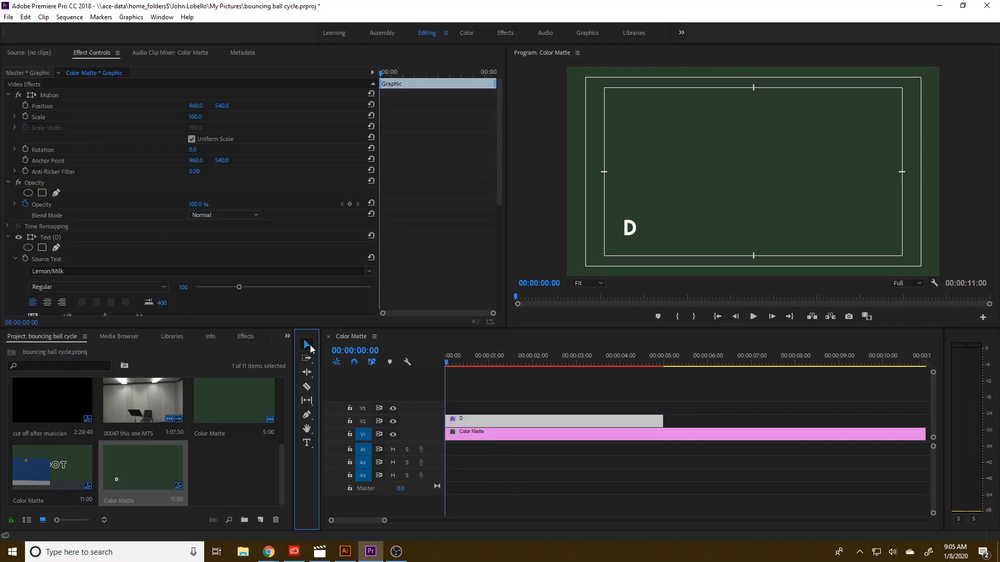
click(628, 234)
drag(637, 217, 693, 160)
drag(656, 228, 633, 249)
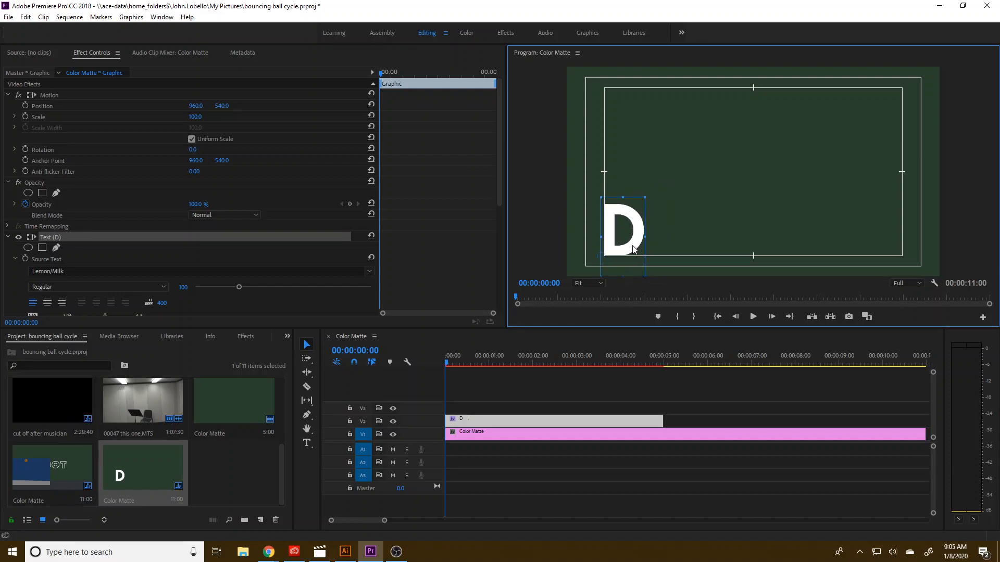
click(934, 282)
mouse_move(935, 287)
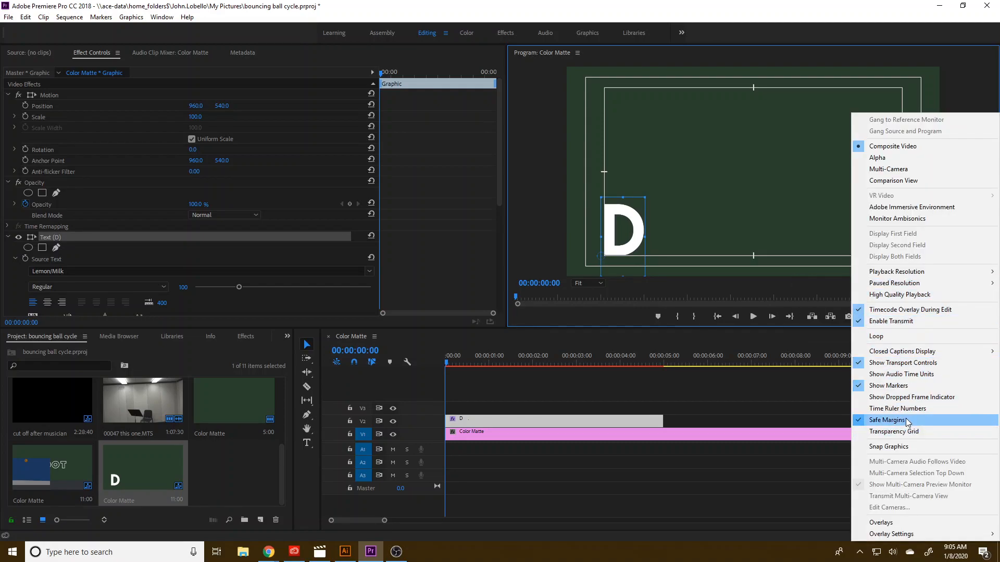
click(610, 89)
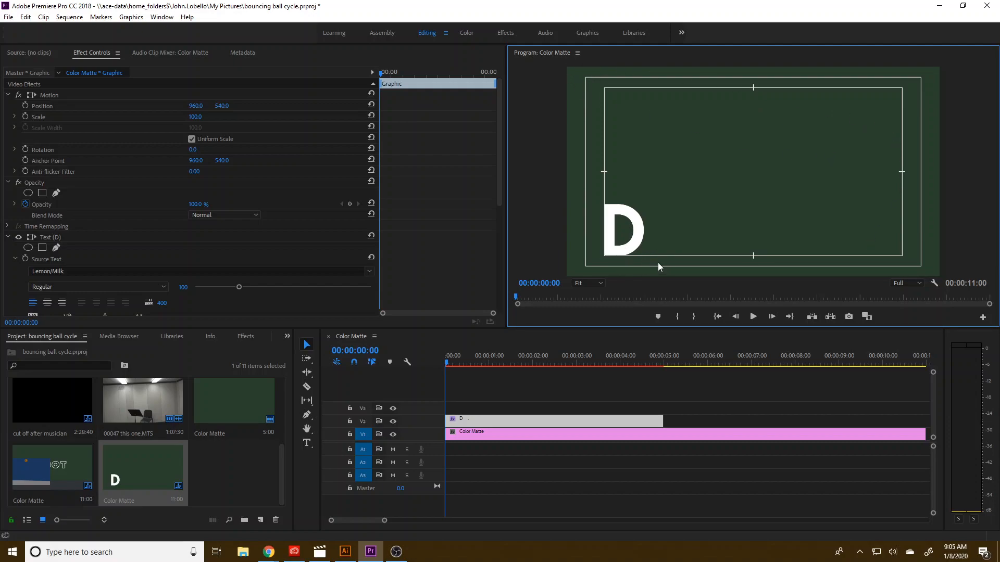
Step: Duplicate the D graphic clip from track V2 onto track V3 directly above it
click(624, 253)
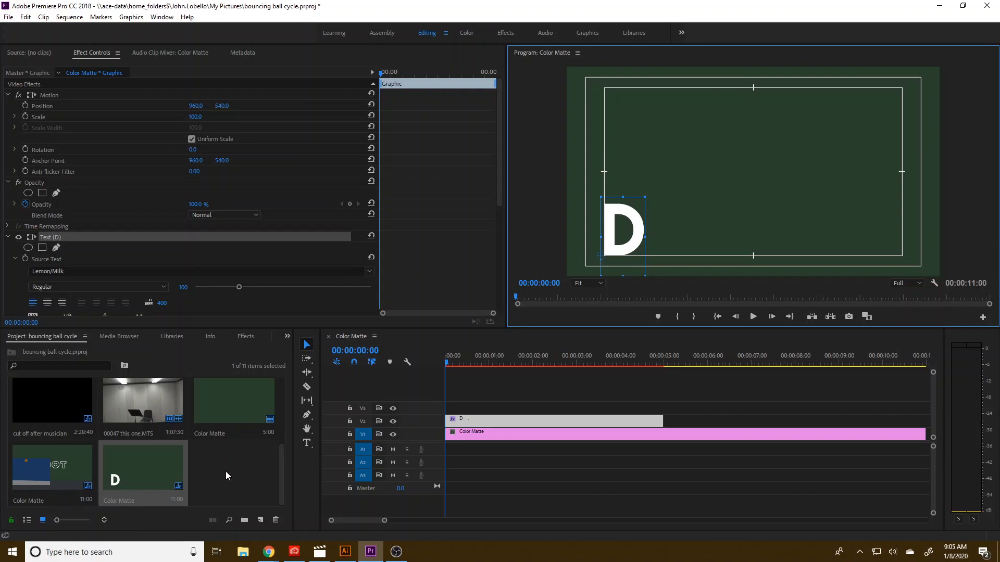
click(511, 421)
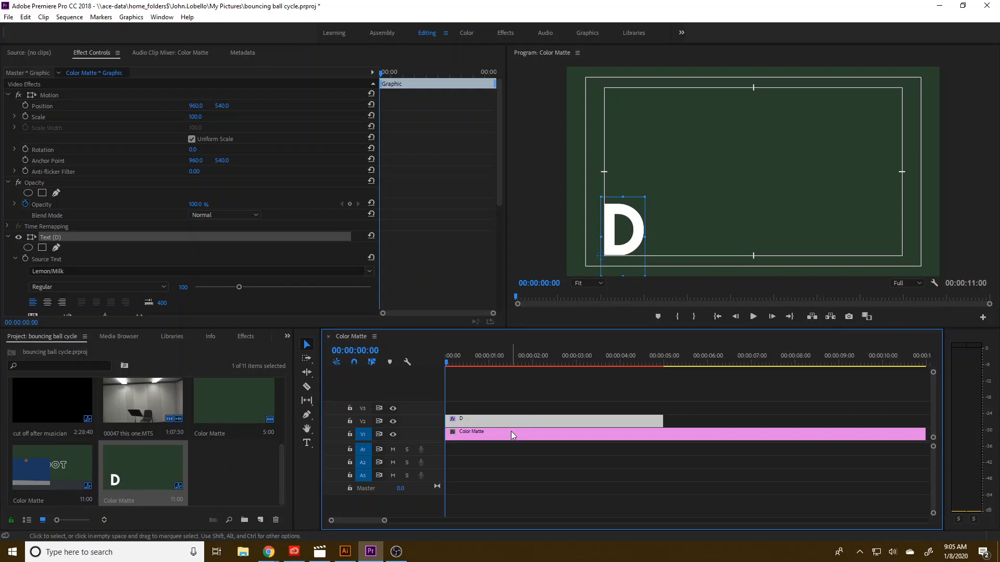
drag(492, 422, 490, 408)
Step: Move the V2 clip's letter to the right of the other D and change it to O
drag(615, 254, 686, 250)
key(t)
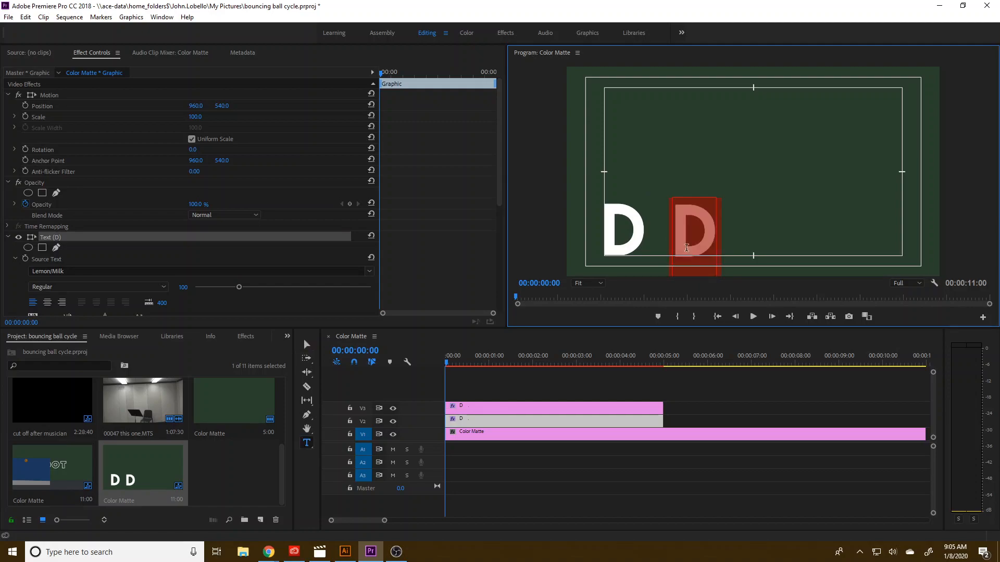
text(O)
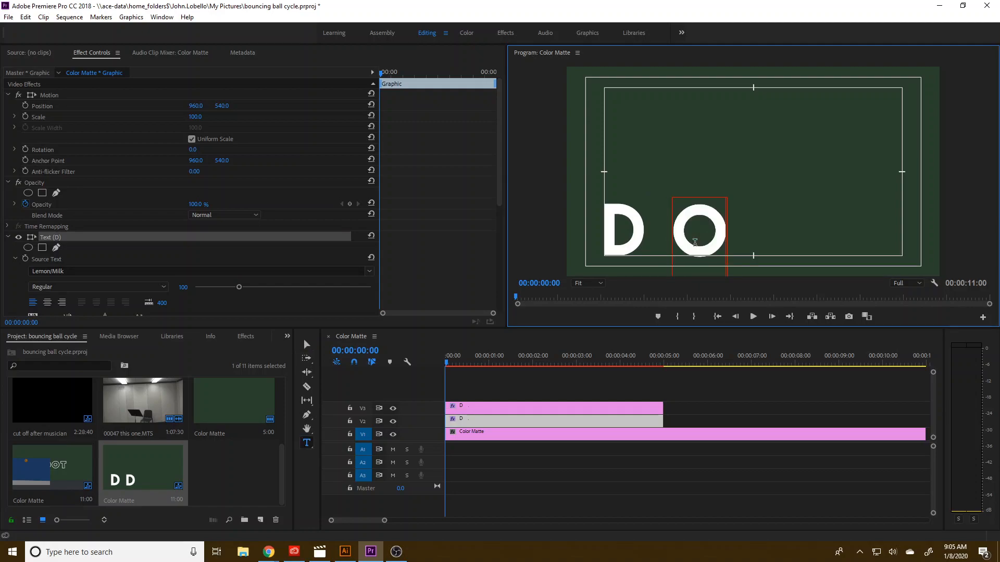
click(516, 419)
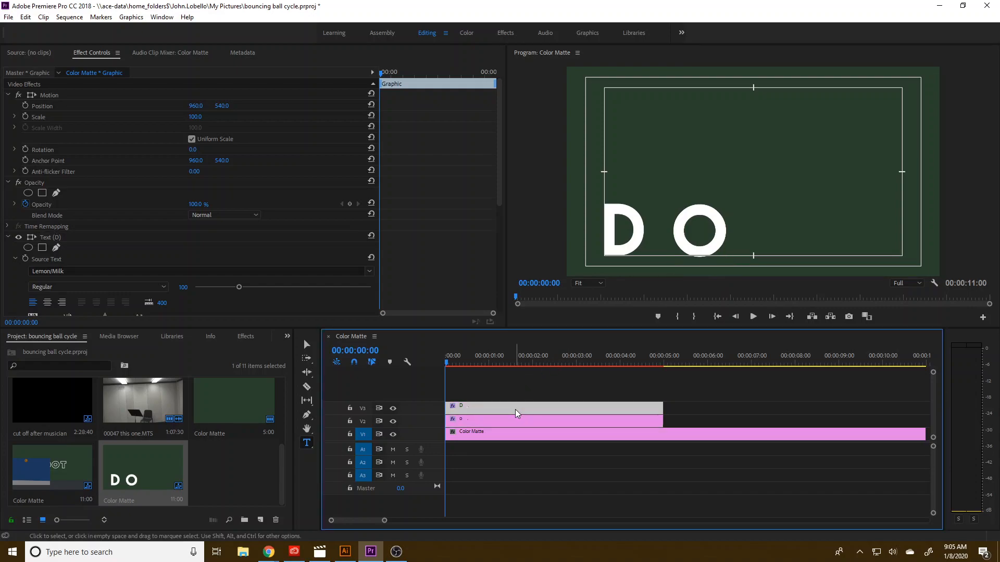
Step: Duplicate the D graphic clip from track V3 onto track V4 directly above it
click(519, 417)
click(525, 408)
drag(527, 411, 523, 399)
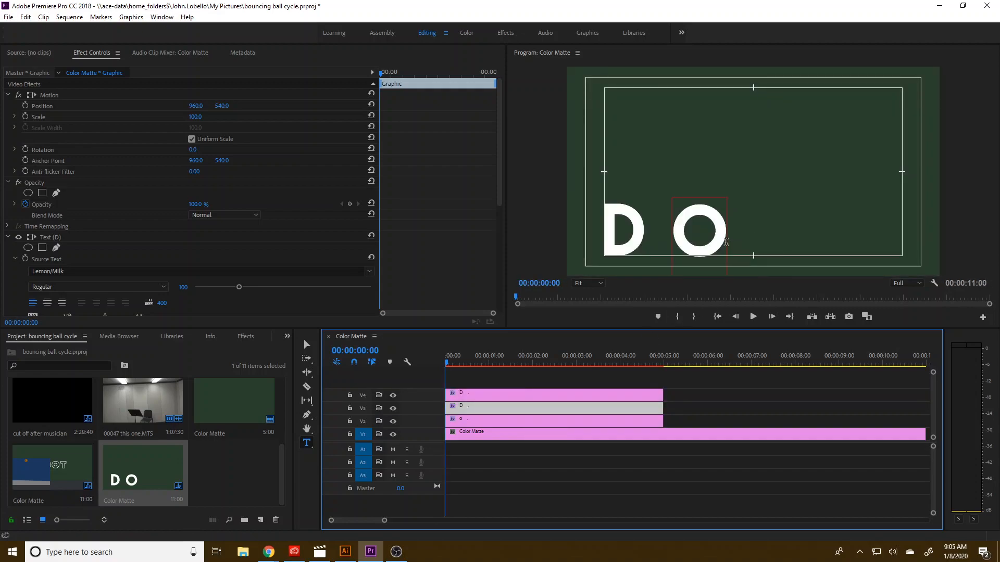
click(307, 344)
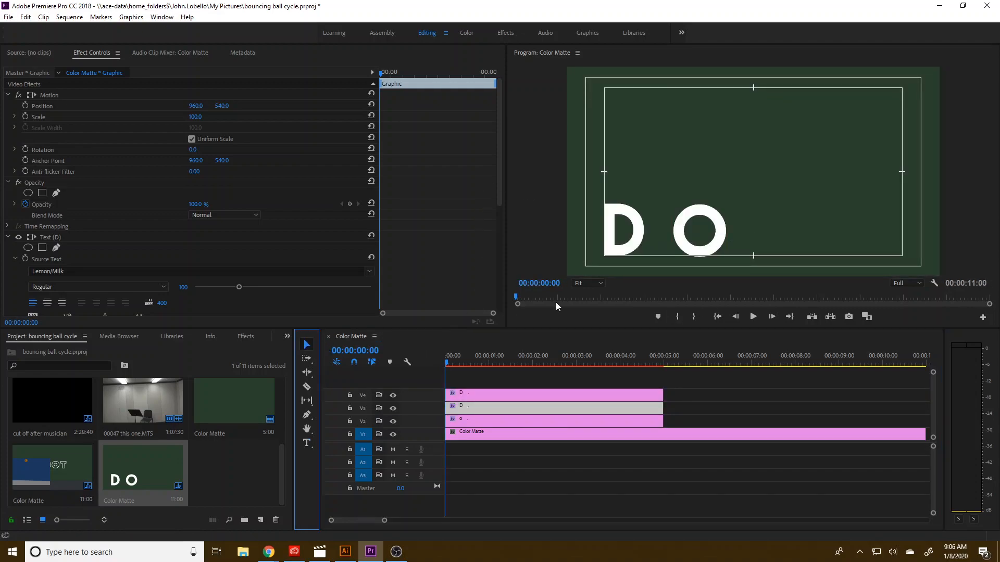
mouse_move(735, 243)
mouse_down()
mouse_move(796, 235)
mouse_move(741, 231)
mouse_up()
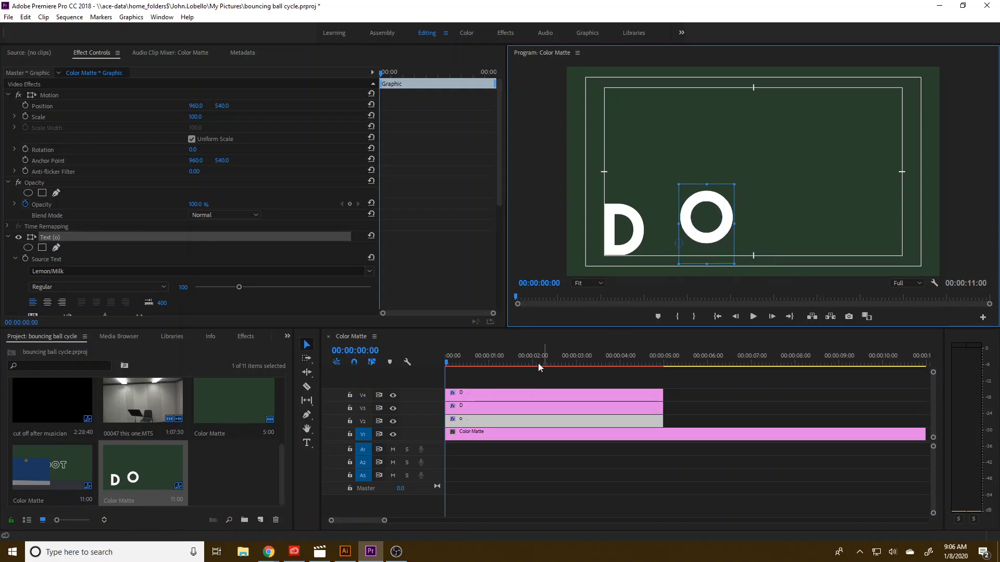
key(ctrl+z)
click(491, 396)
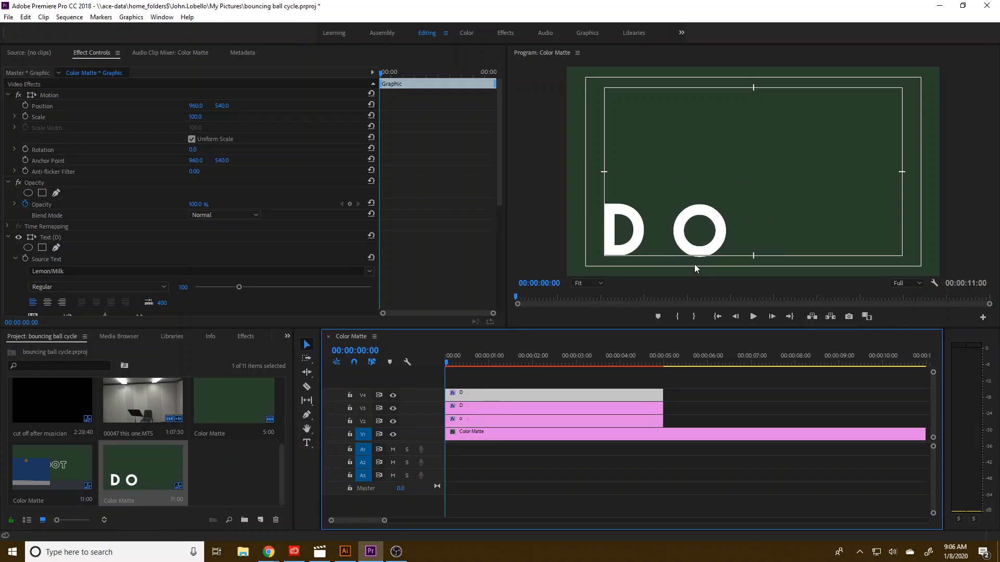
drag(708, 251, 744, 239)
key(ctrl+z)
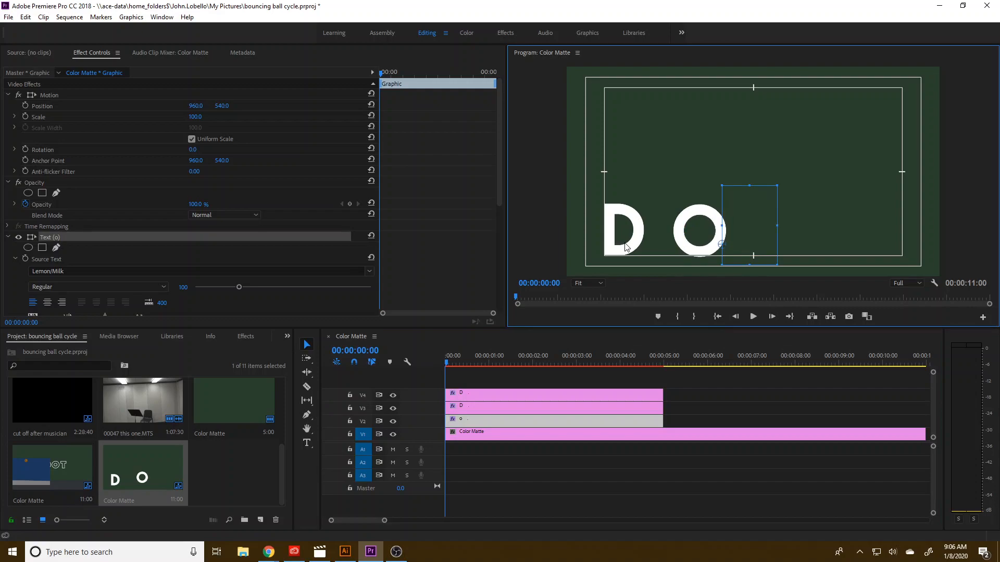
Step: Move the V4 clip's D to the right of the O on the same baseline and change it to O
drag(625, 251, 787, 253)
double_click(786, 250)
text(o)
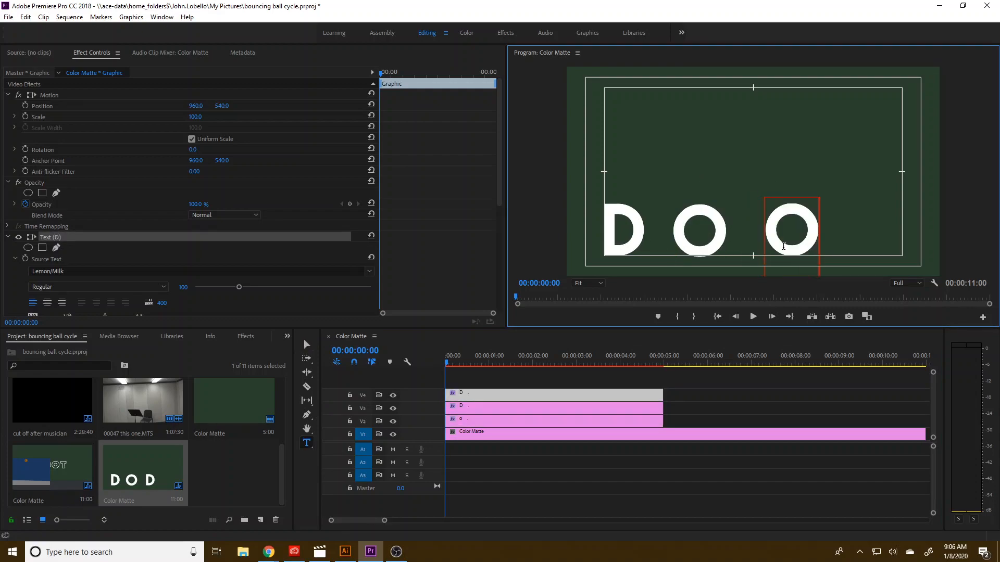
Step: Duplicate the V4 O clip onto track V5, then move one copy's letter to the right end of the word and change it to T
click(532, 401)
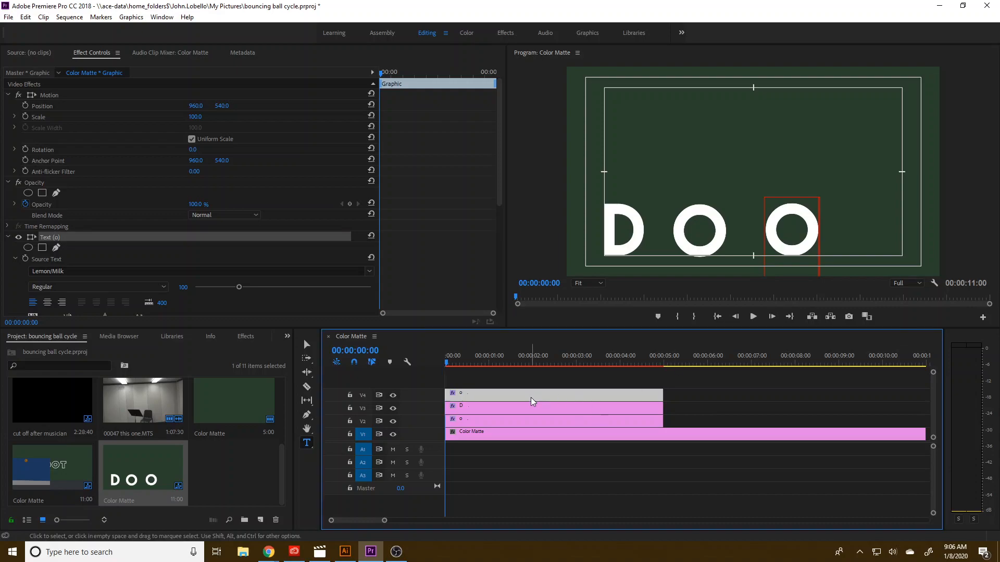
drag(530, 401, 530, 382)
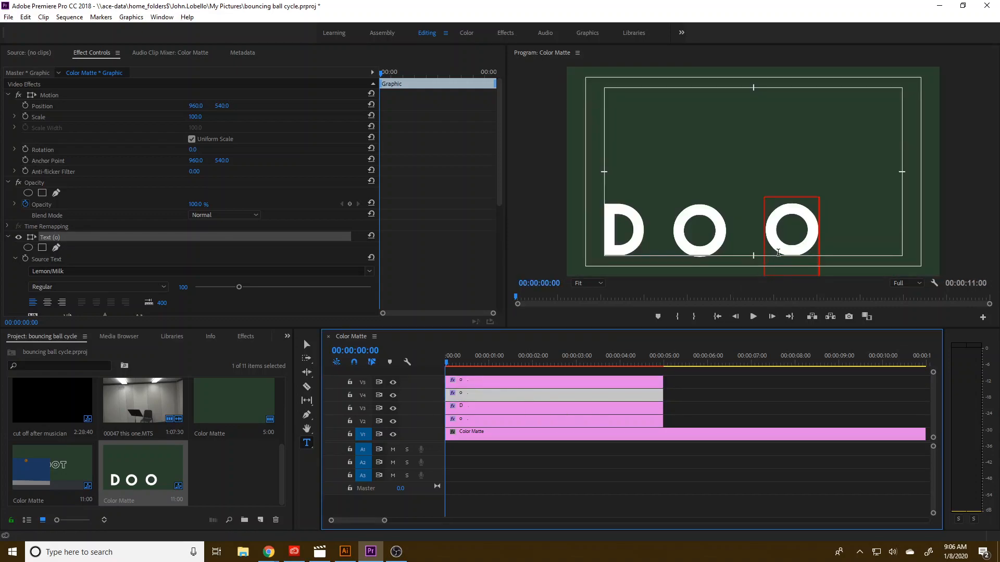
key(v)
drag(815, 250, 876, 246)
key(t)
double_click(872, 244)
text(T)
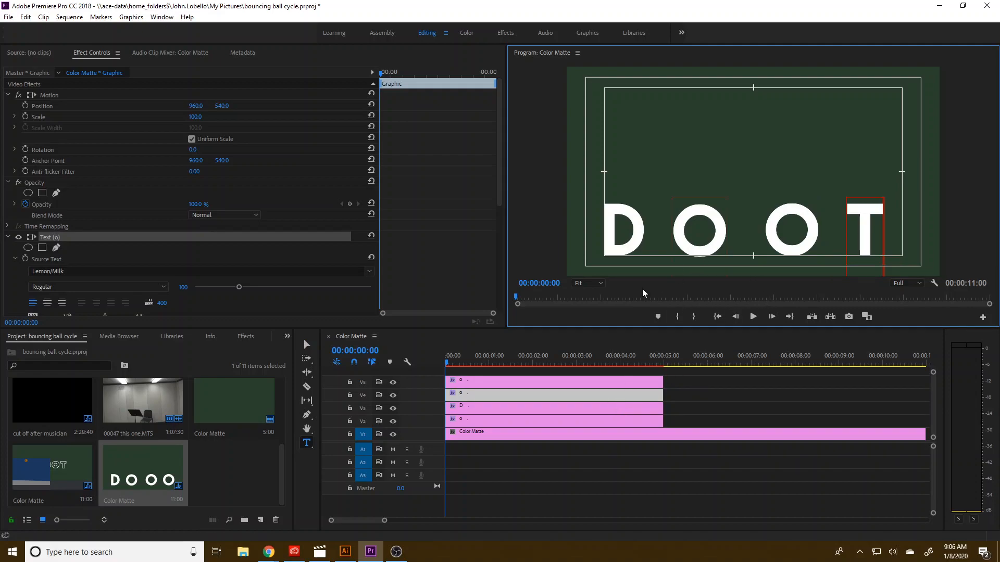
Step: Reorder the letter clips so that D, O, O and T sit on tracks V2 to V5 in that order
click(493, 391)
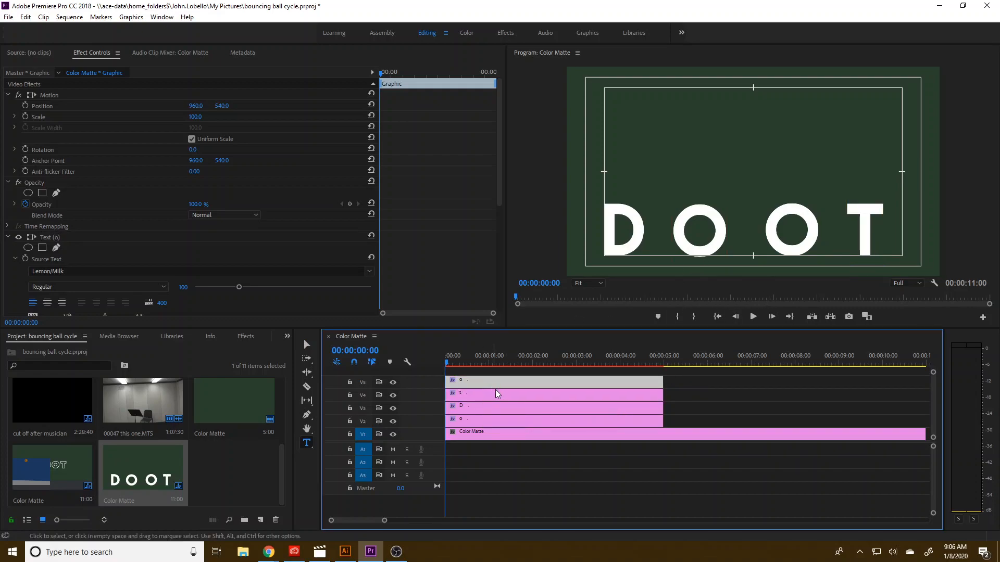
drag(503, 394, 504, 383)
click(514, 415)
click(307, 345)
click(628, 261)
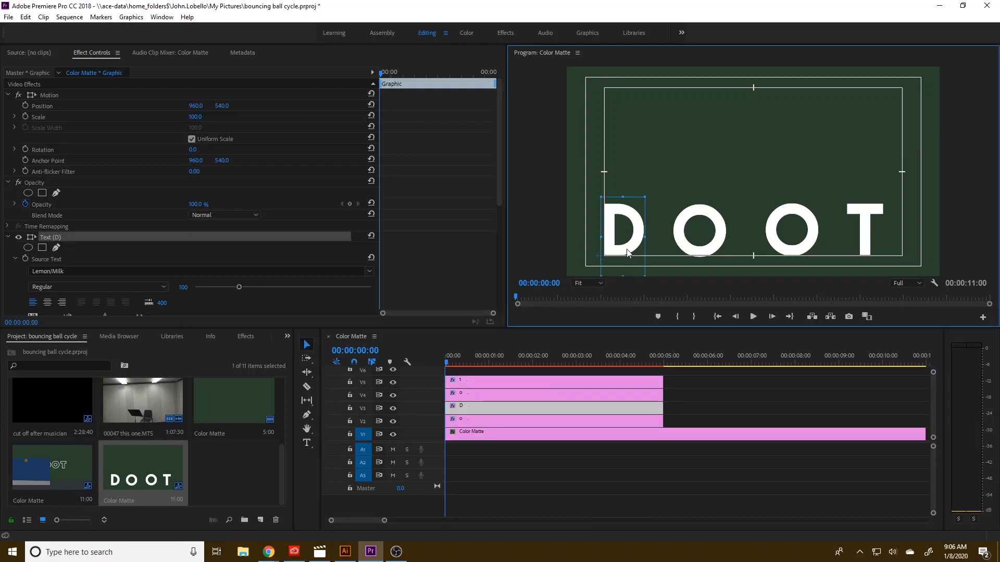
drag(640, 409, 605, 407)
drag(717, 413, 480, 425)
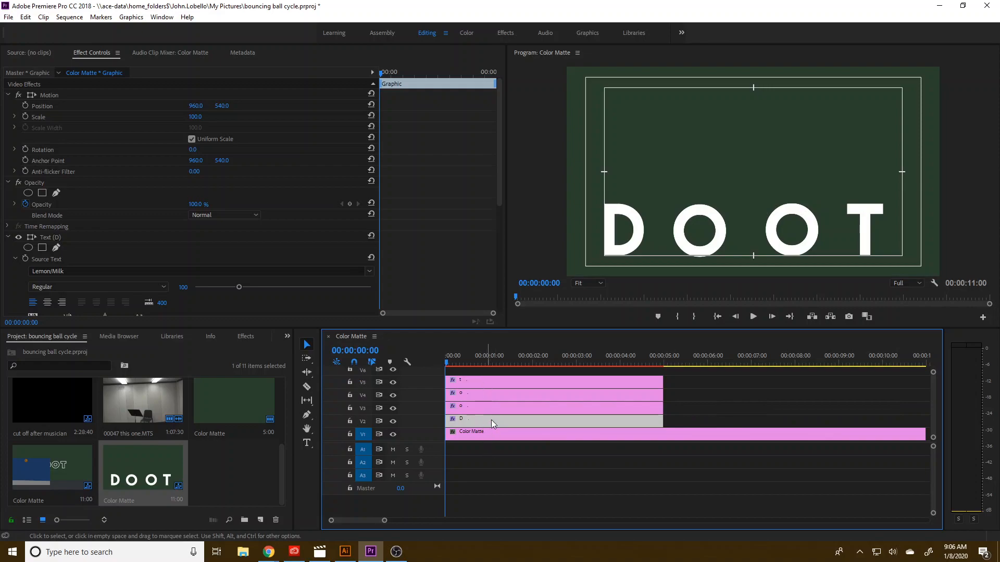
Step: Move the letters close together so they form the word DOOT on the lower line of the inner safe margin
click(306, 345)
drag(720, 247, 772, 250)
drag(866, 248, 828, 249)
drag(621, 253, 676, 252)
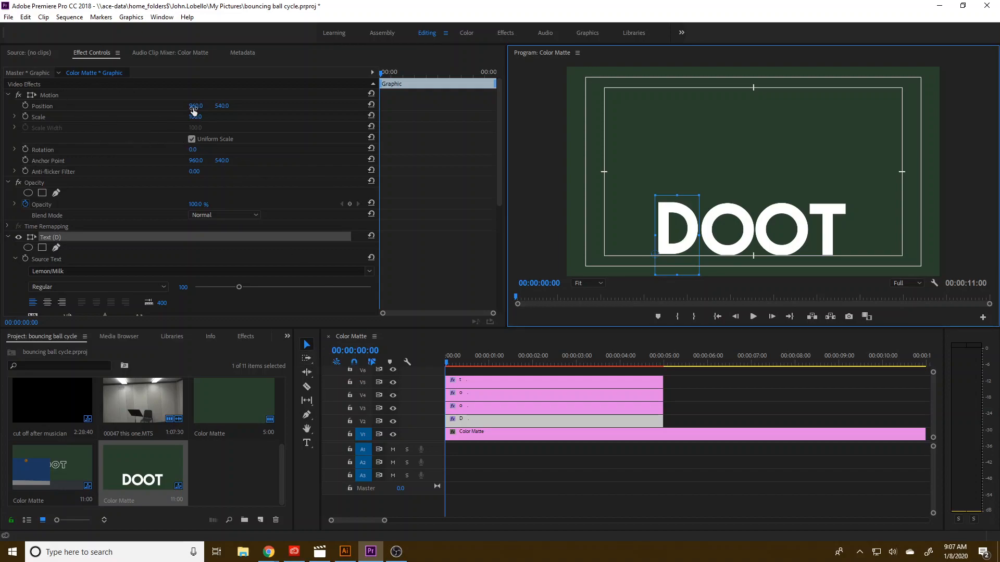
Step: Try shifting the D clip's horizontal Motion position to 1153 and moving the letter itself back beside the first O
click(49, 95)
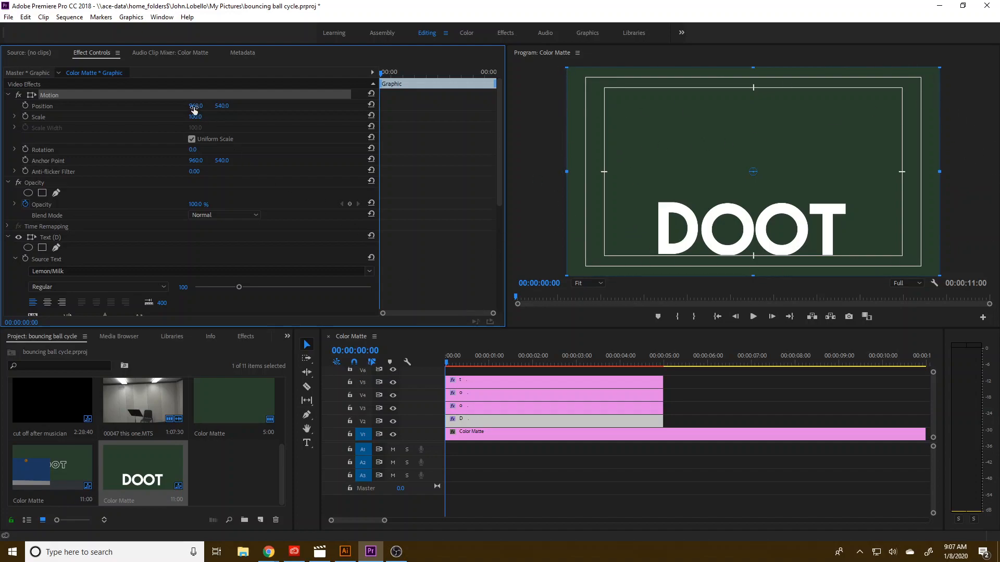
drag(196, 105, 287, 106)
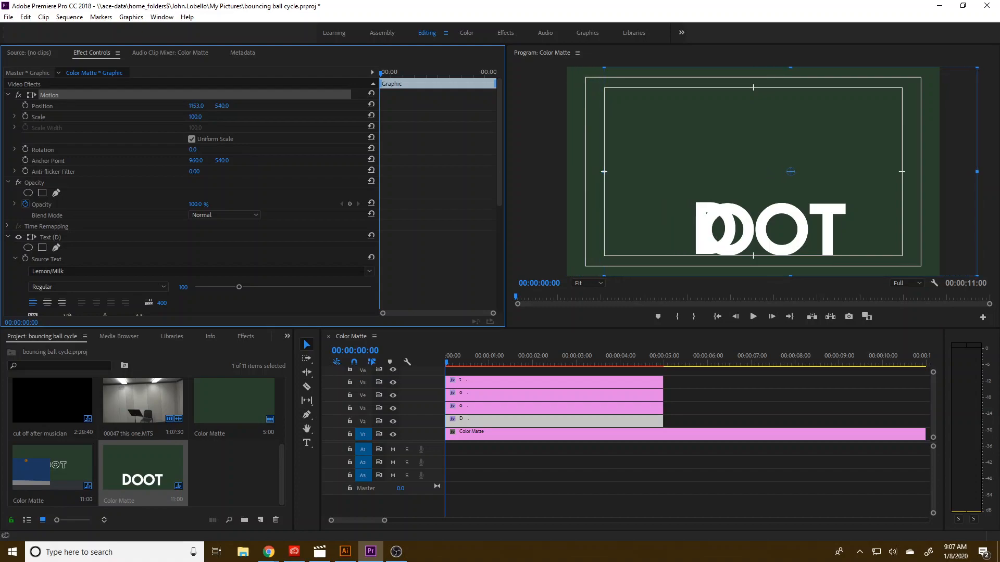
click(308, 347)
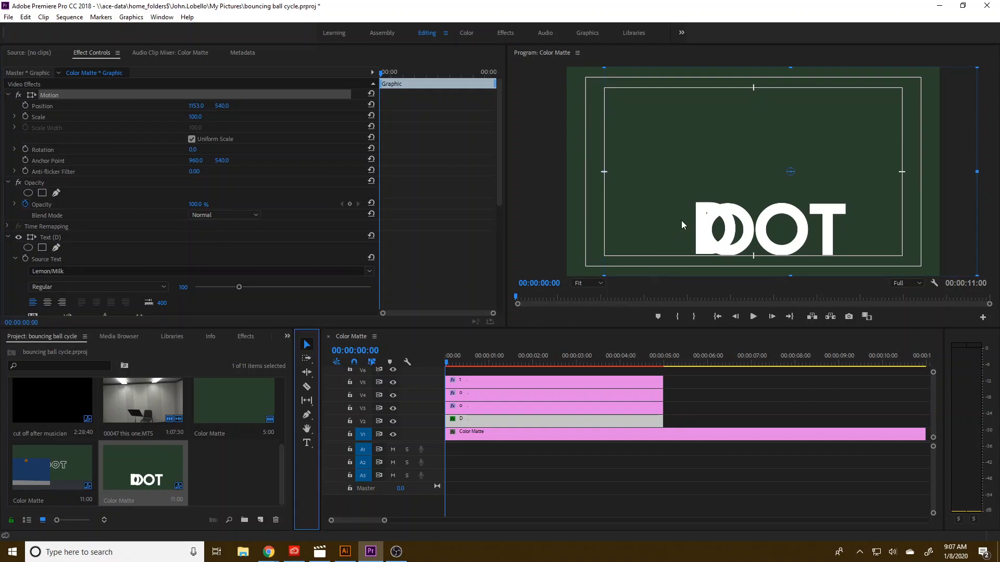
click(701, 208)
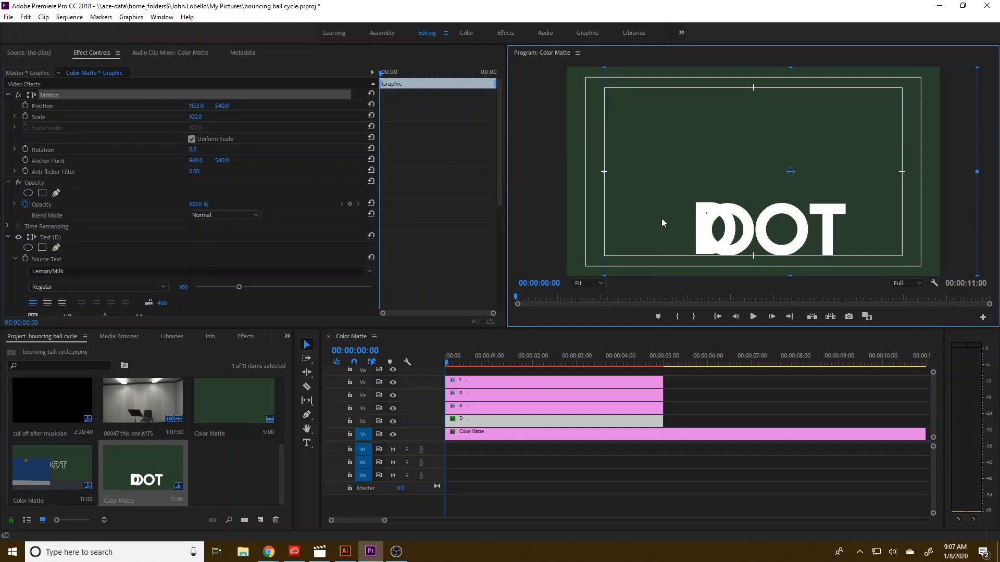
click(711, 411)
click(634, 415)
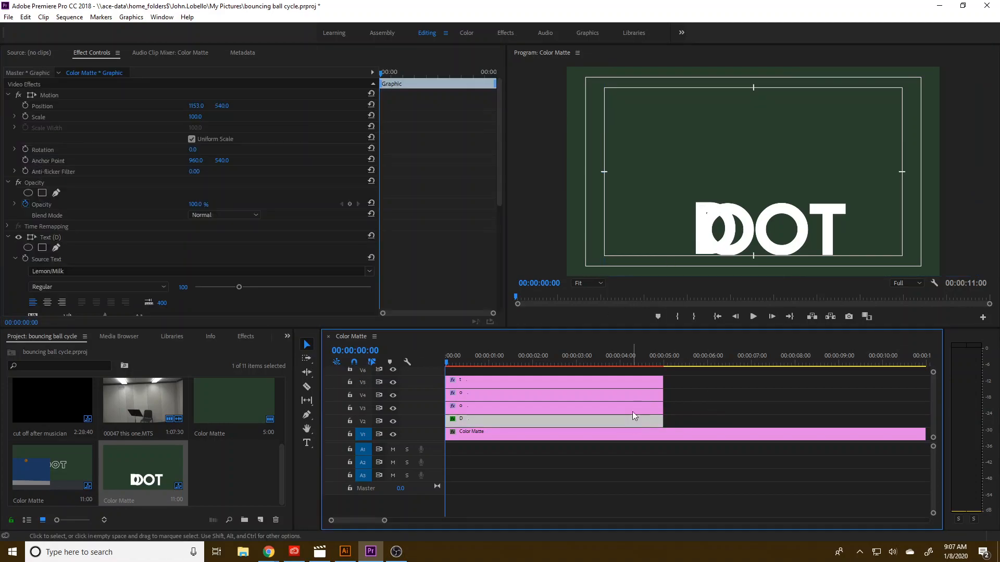
click(699, 211)
drag(700, 210, 664, 206)
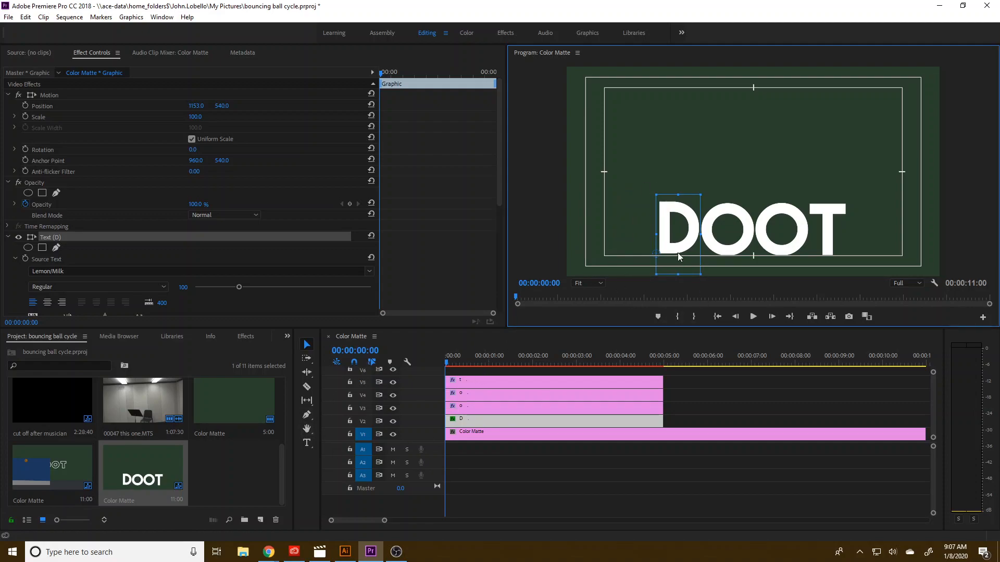
drag(679, 249, 679, 250)
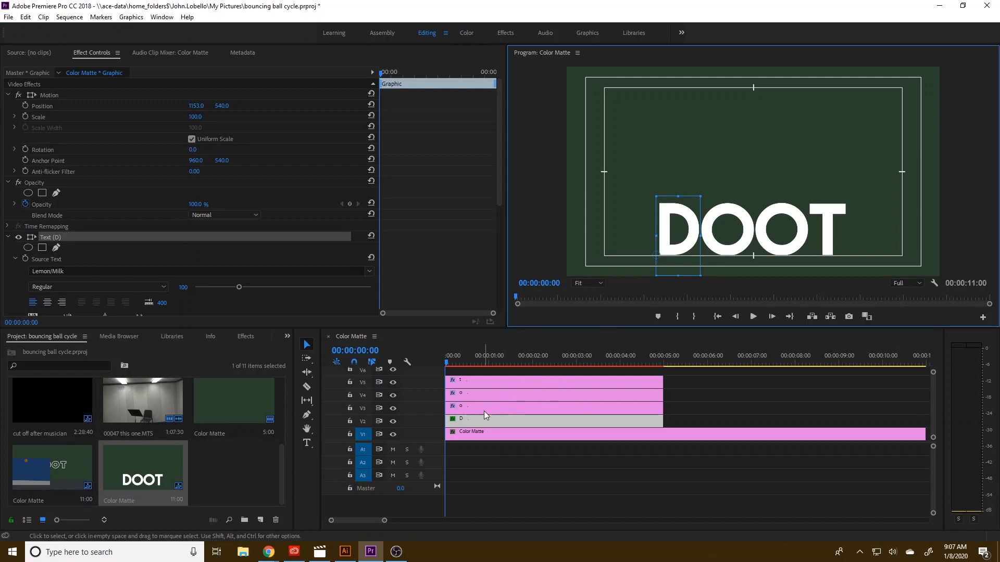
Step: Undo the D letter's moves and the D clip's Motion position change
key(ctrl+z)
key(ctrl+z)
key(ctrl+z)
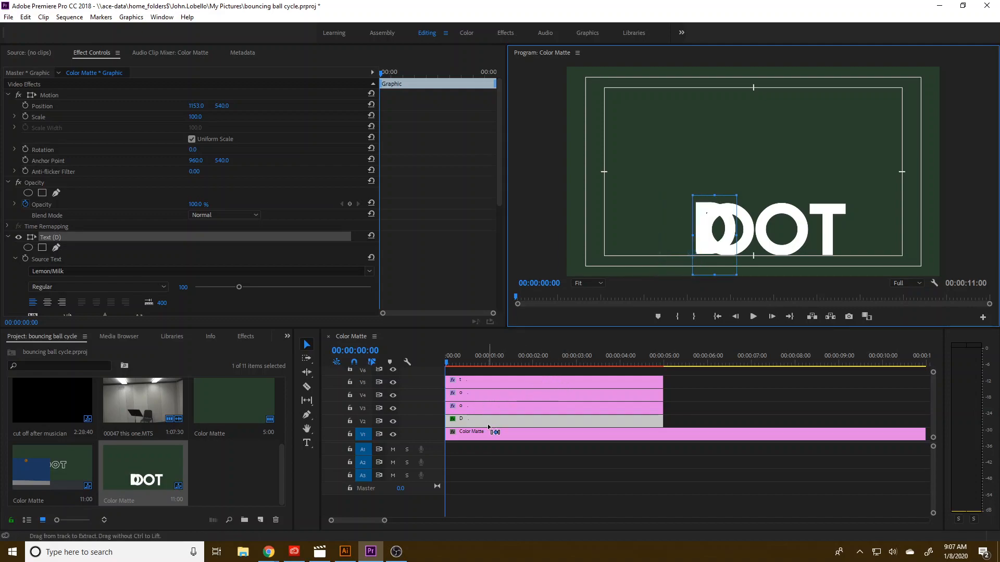
click(55, 94)
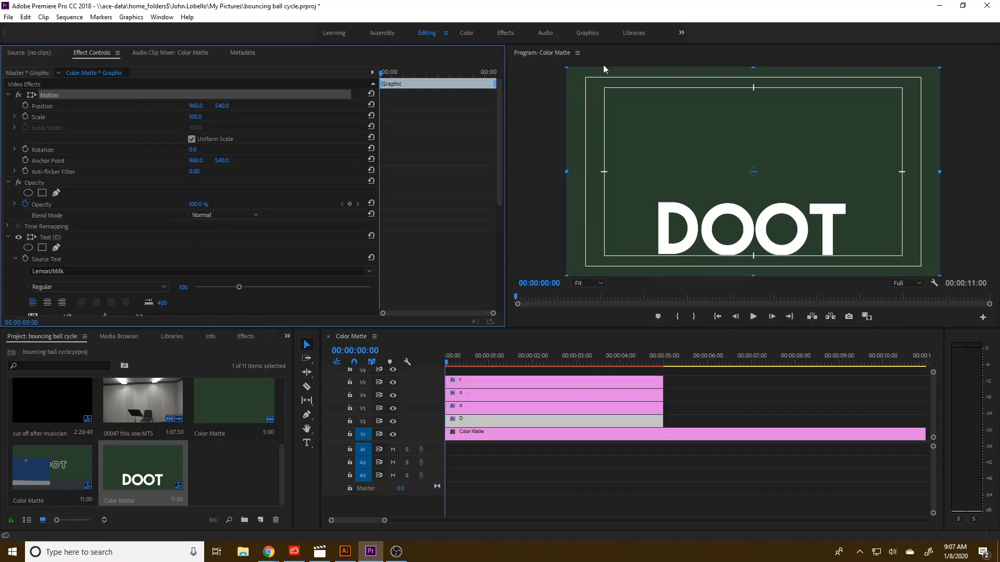
Step: Nudge the letter D down slightly to line it up with the other letters of DOOT
click(666, 254)
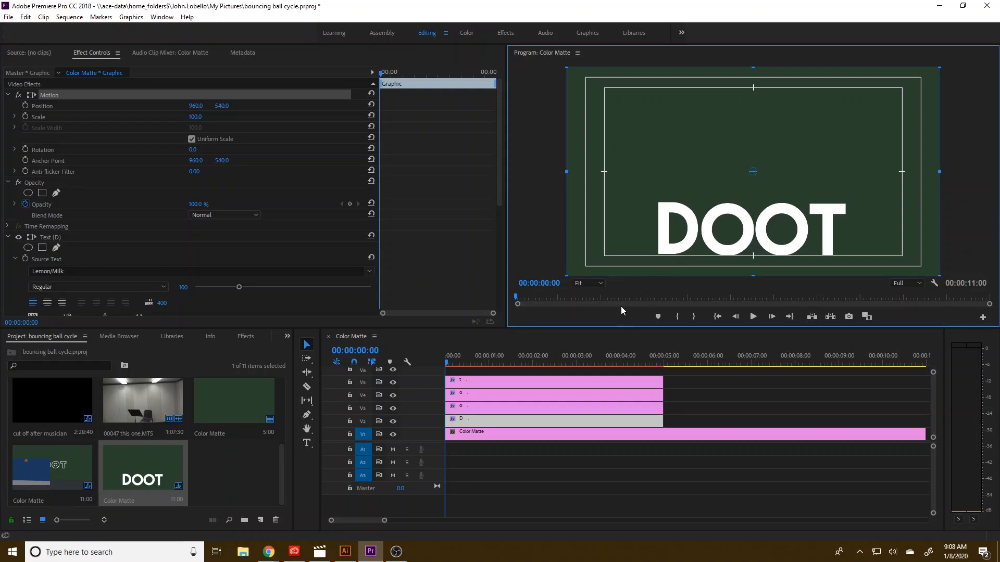
click(693, 387)
click(676, 253)
drag(676, 255, 677, 256)
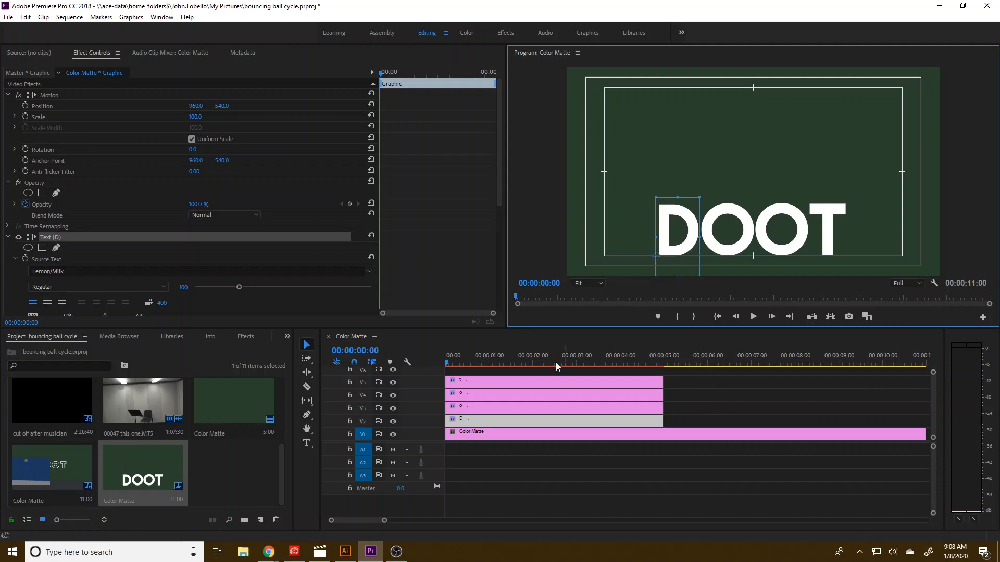
click(444, 363)
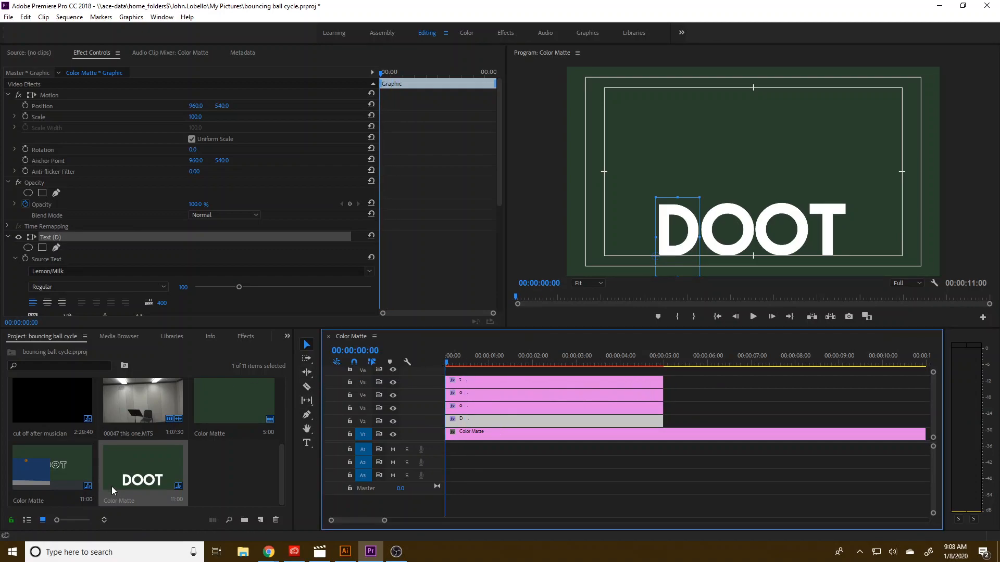
Step: Find the bounce cycle sequence in the project and open it in the timeline
drag(280, 477, 282, 390)
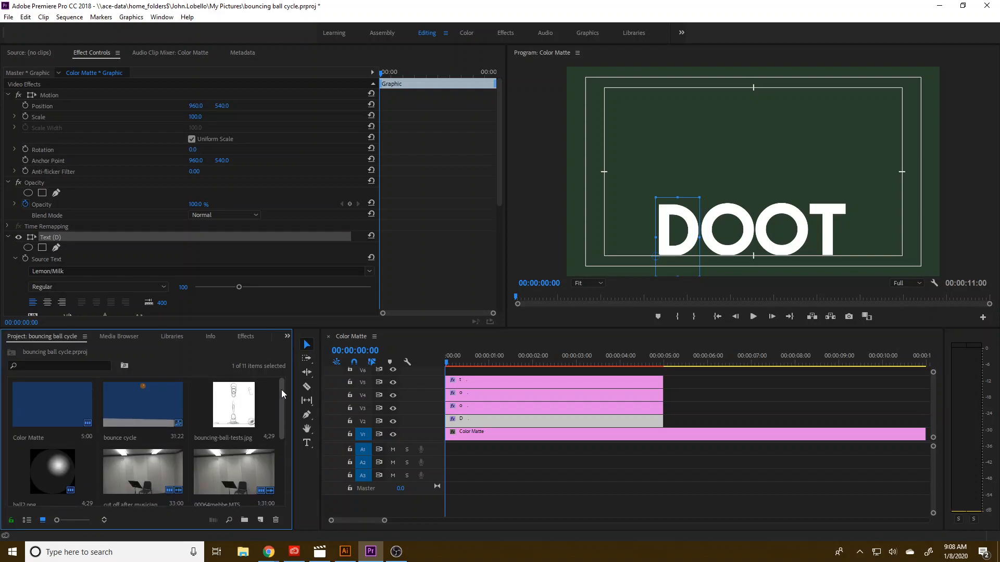
click(122, 407)
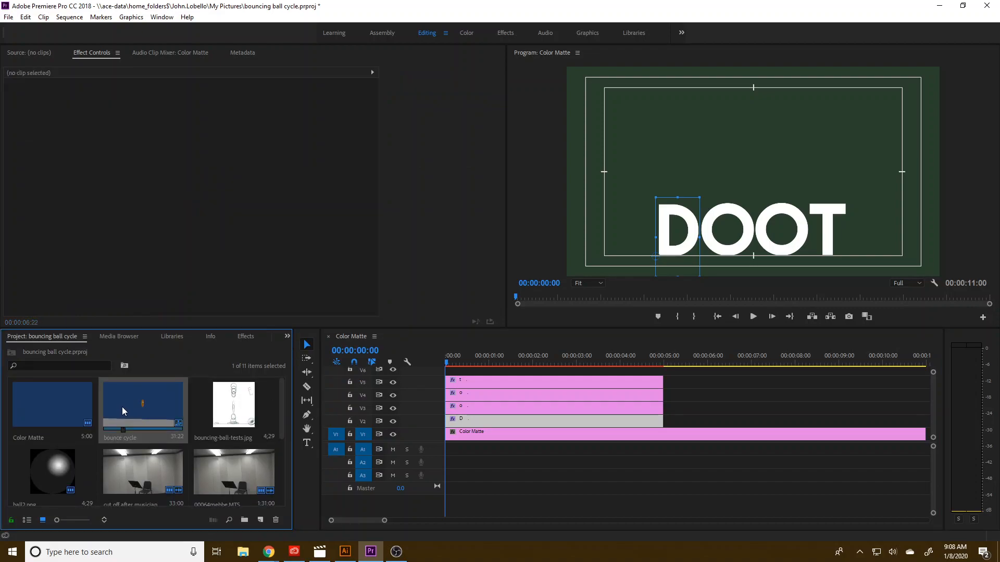
double_click(122, 408)
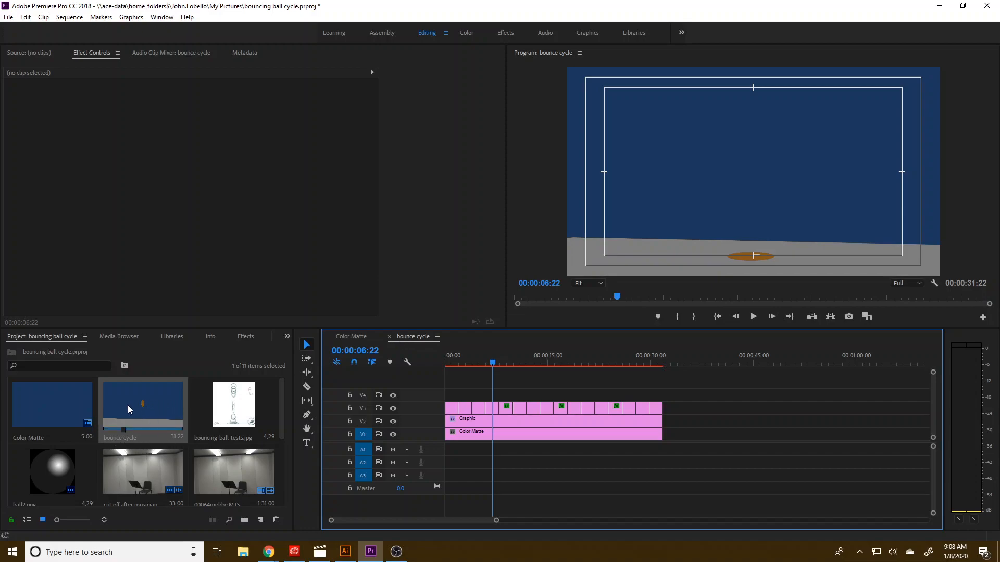
click(62, 412)
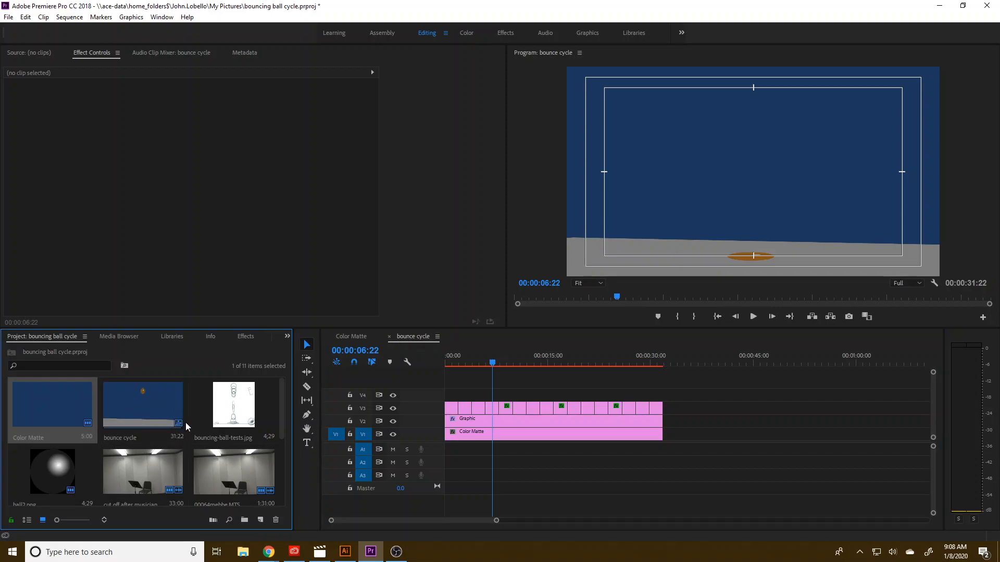
click(118, 438)
click(118, 438)
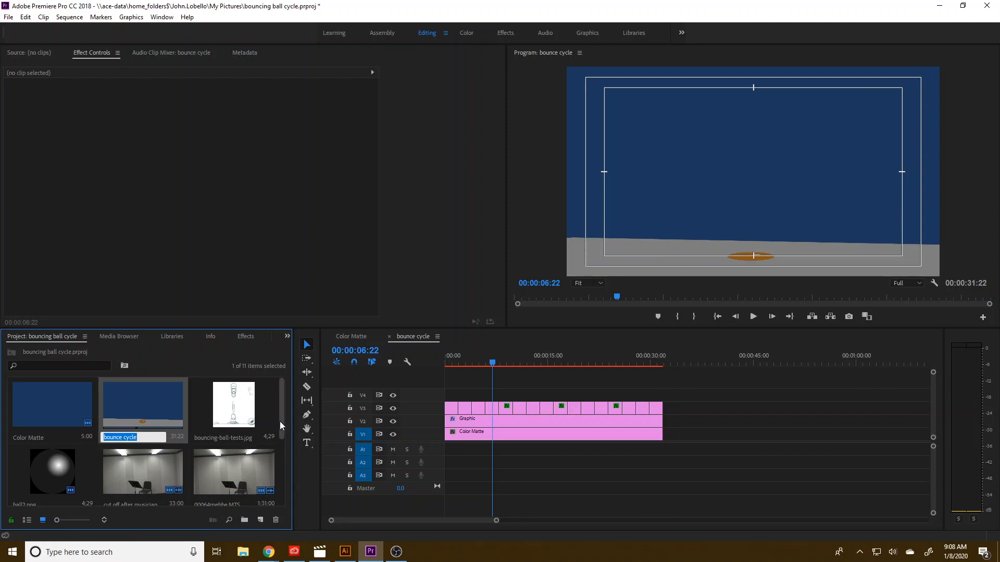
Step: Rename the Color Matte sequence that contains the solid DOOT title as "letter animation"
drag(280, 420, 276, 470)
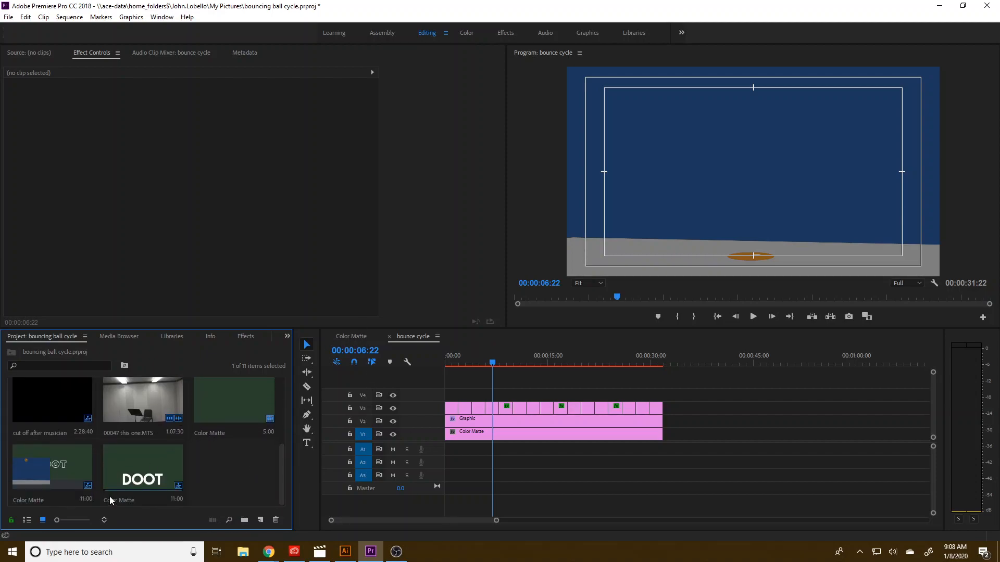
click(119, 500)
click(123, 501)
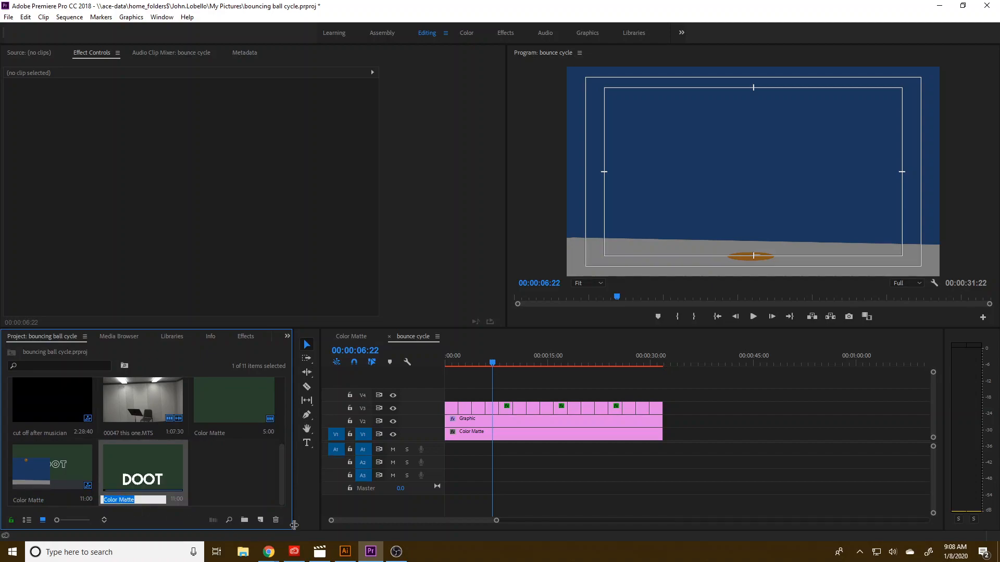
text(le)
click(205, 476)
Step: Delete the Graphic and Color Matte clips from the bounce cycle sequence and scrub through the remaining ball clips
click(365, 333)
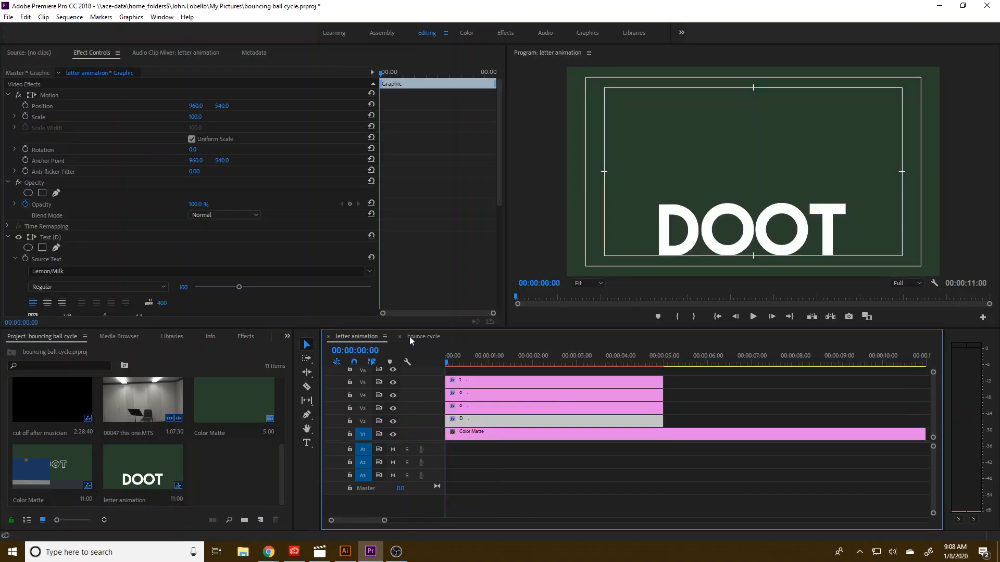
click(423, 336)
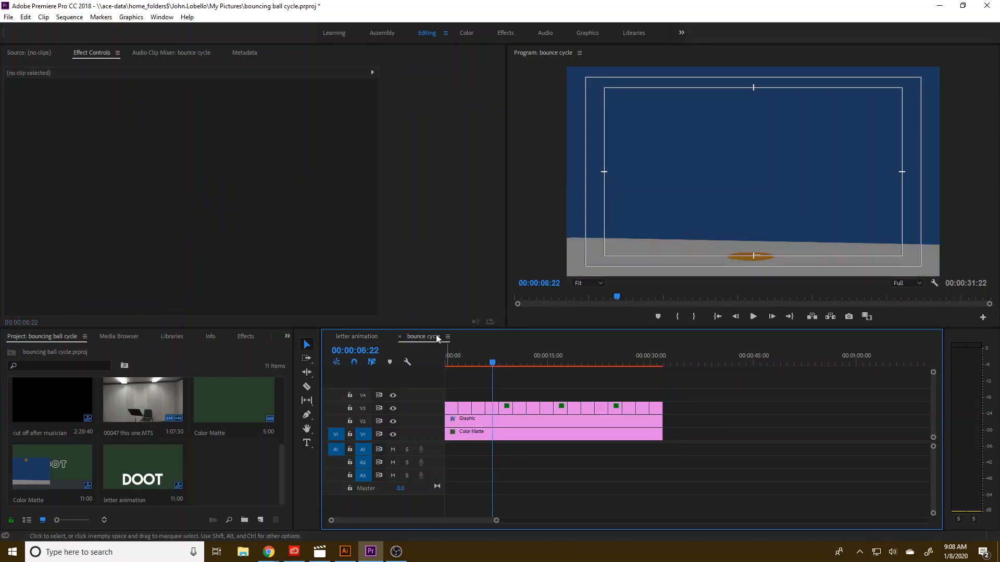
drag(689, 455, 607, 427)
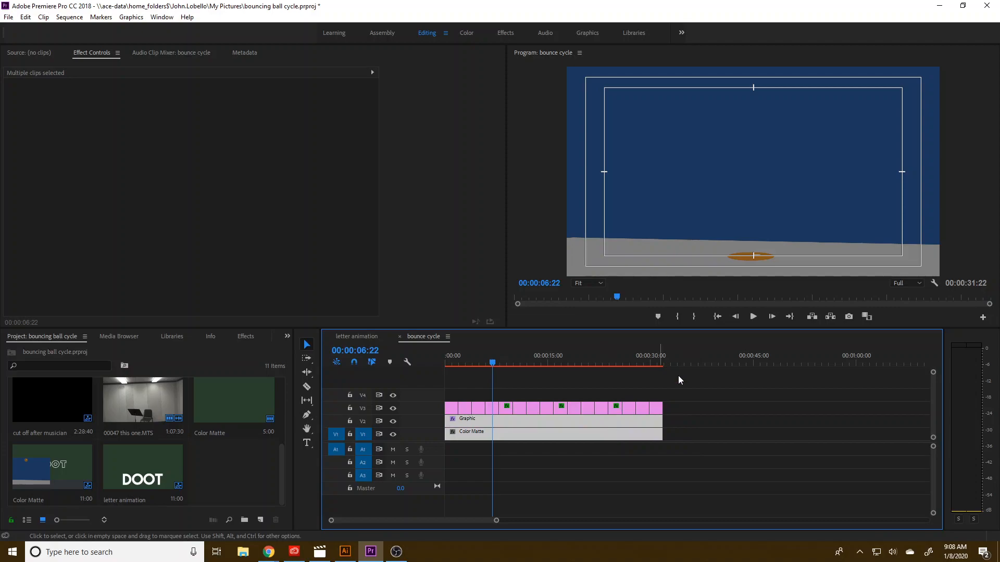
key(Delete)
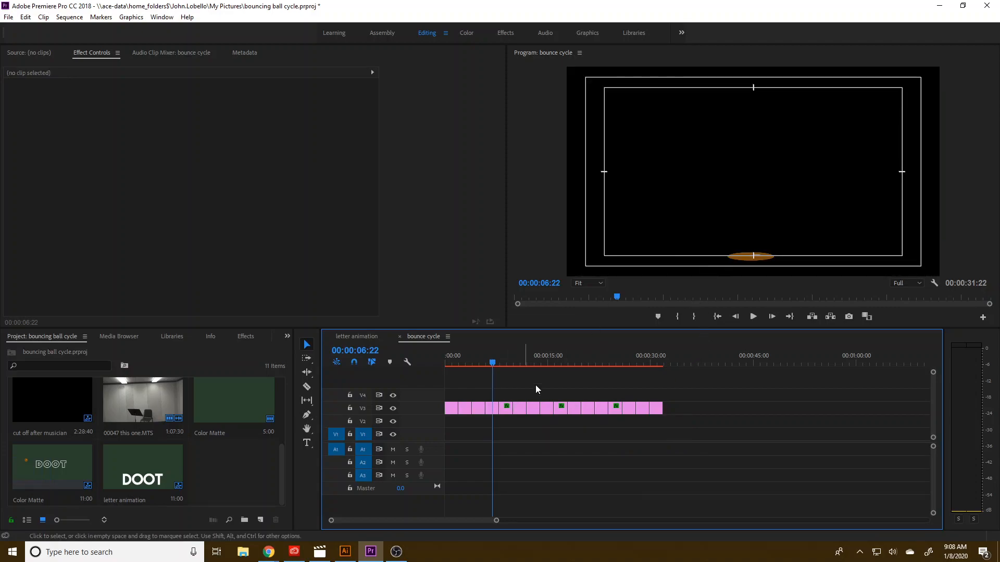
drag(495, 365, 447, 364)
drag(553, 367, 638, 365)
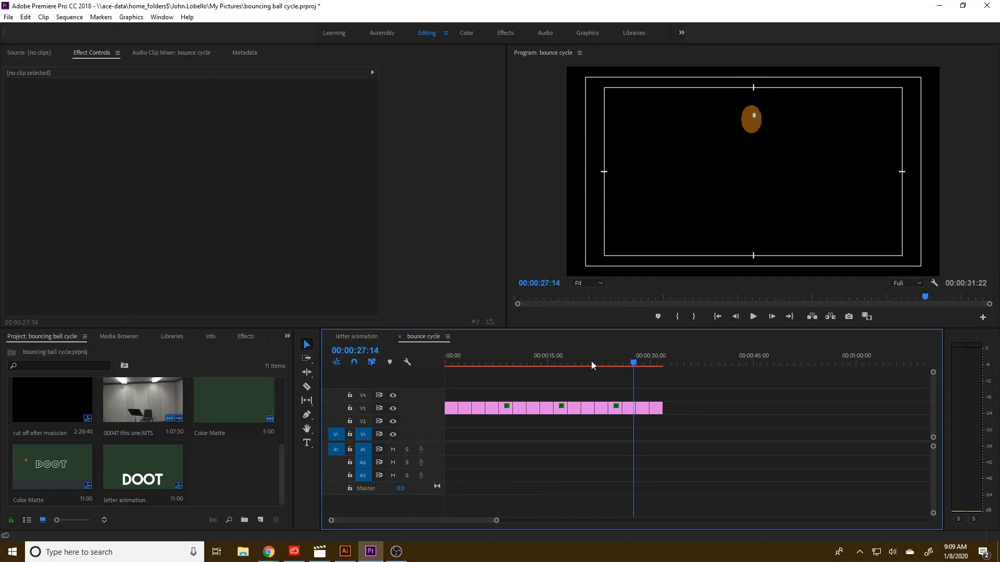
Step: Copy all the ball clips from the bounce cycle sequence and paste them into letter animation at 00:00:12:23, past the Color Matte clip
click(352, 338)
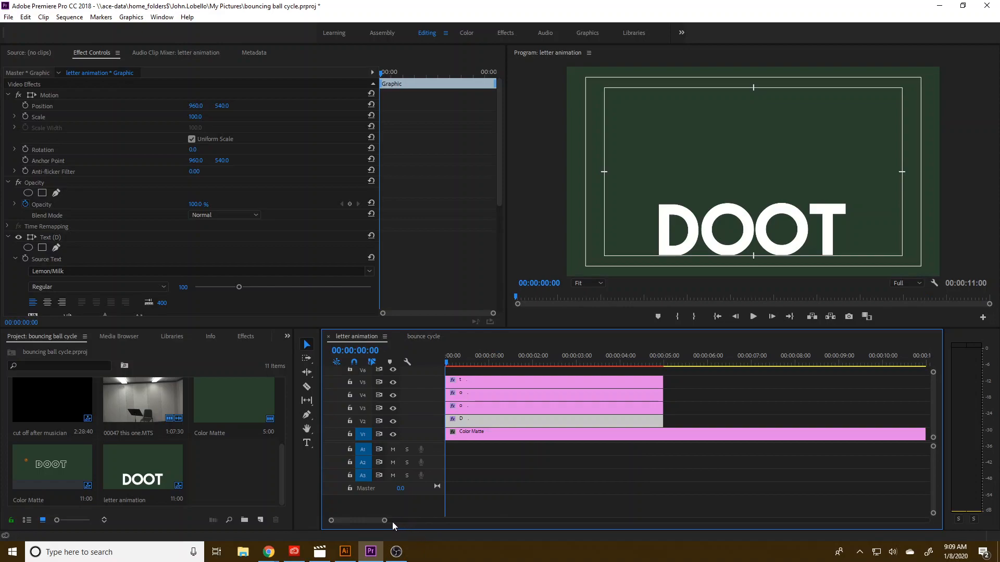
drag(384, 520, 435, 521)
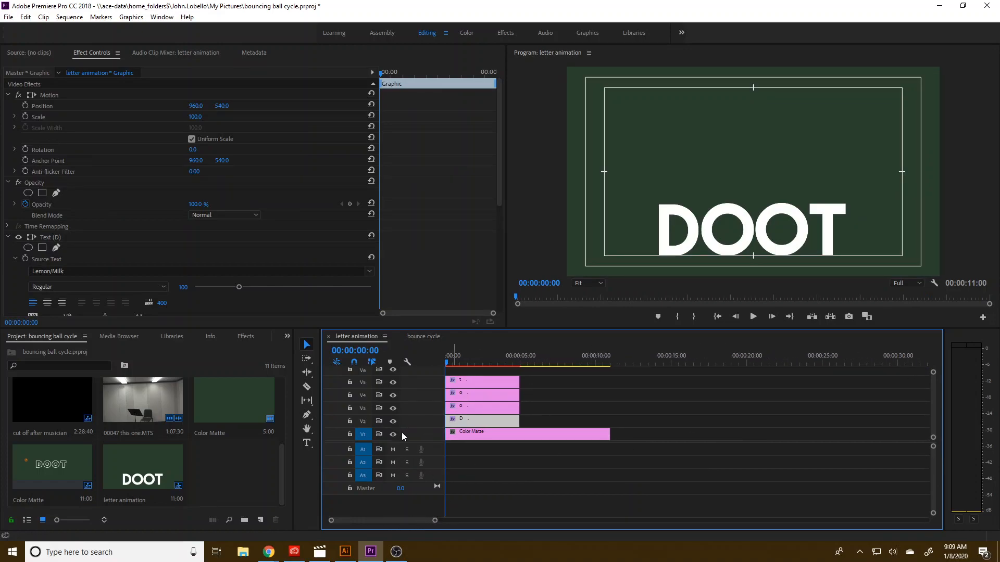
click(413, 339)
drag(670, 437, 427, 405)
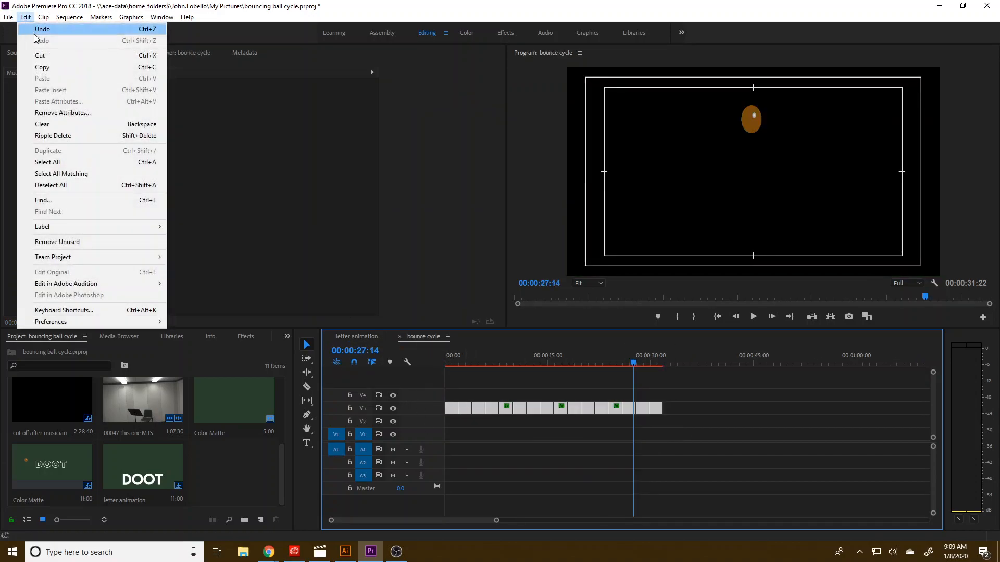
click(43, 66)
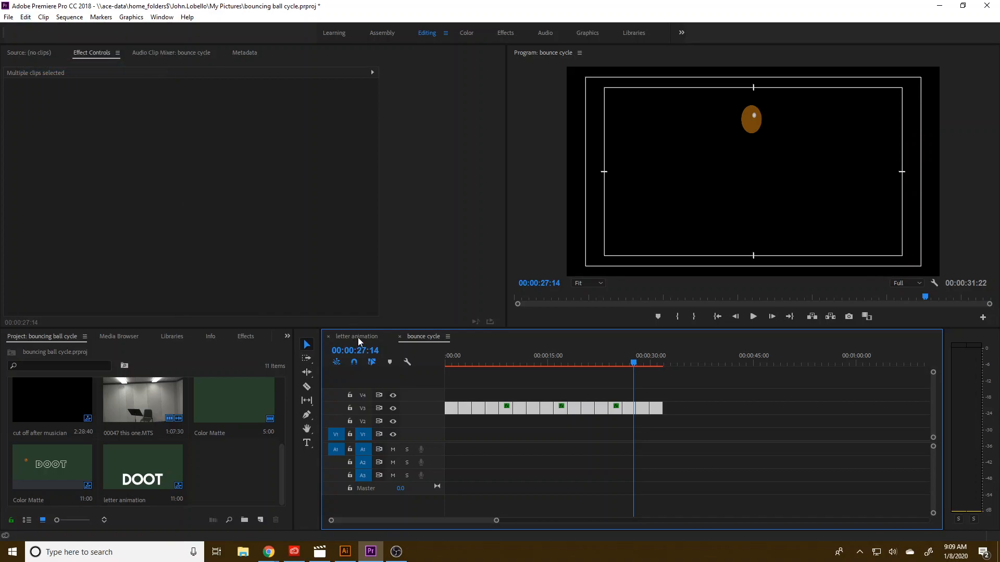
click(357, 337)
click(641, 363)
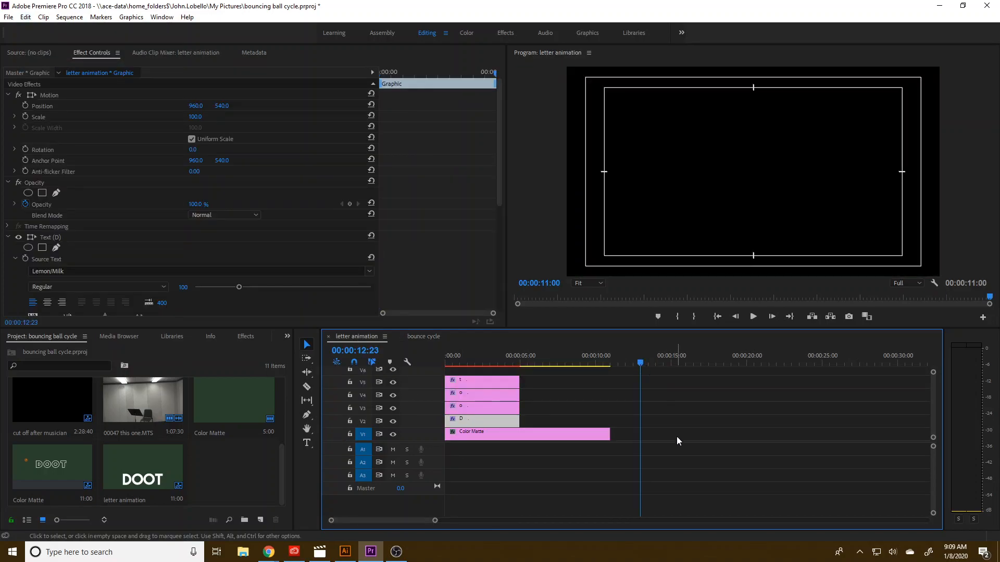
key(ctrl+v)
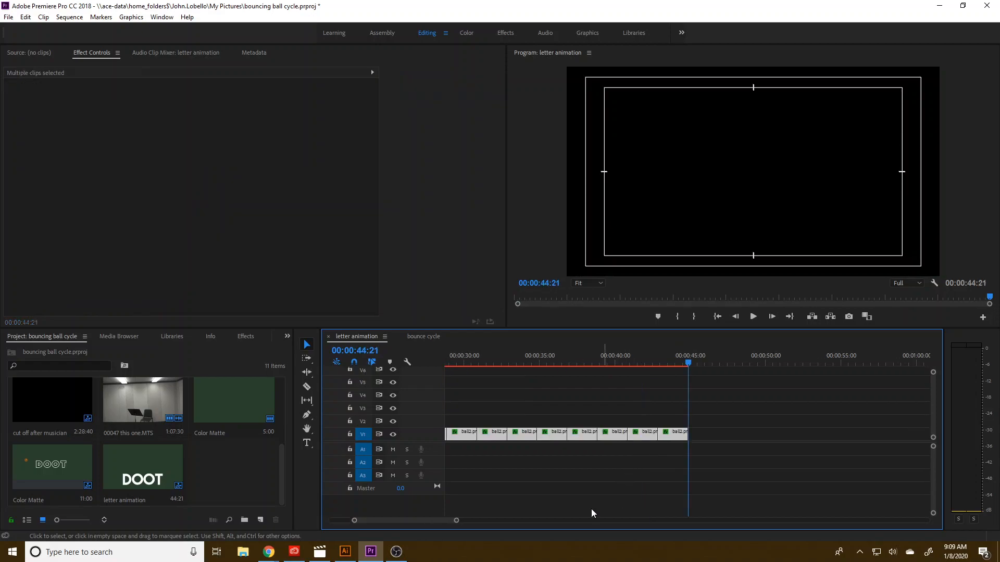
Step: Extend the four DOOT letter clips on V2 to V5 to the end of the Color Matte clip
drag(457, 522, 509, 530)
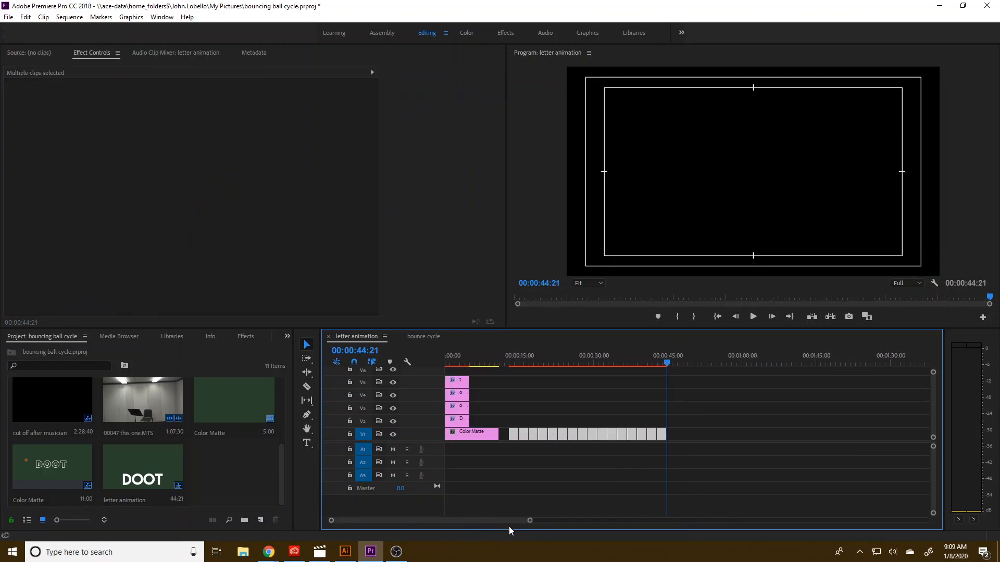
click(462, 383)
drag(481, 428, 453, 380)
drag(469, 423, 493, 424)
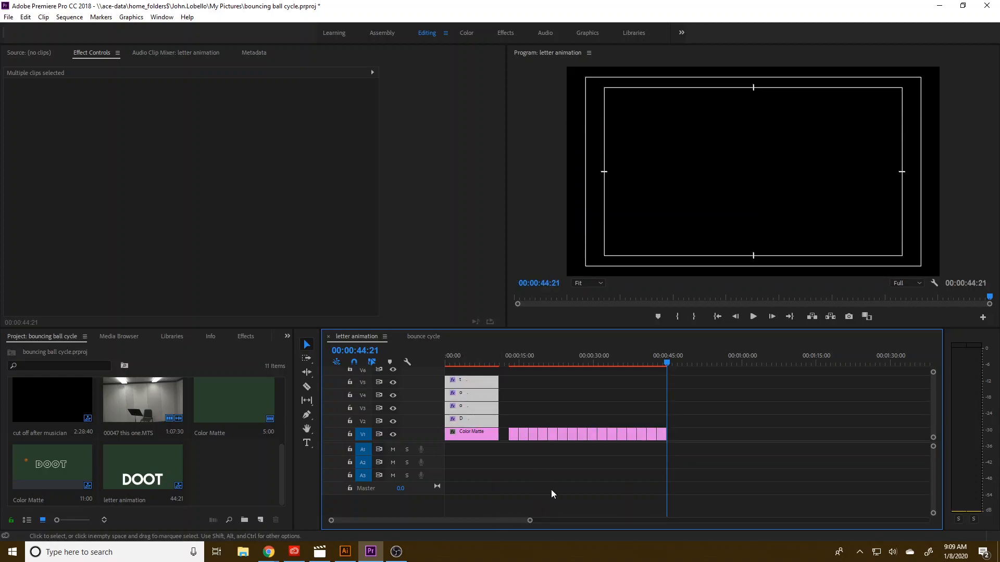
Step: Move the pasted ball clips up to track V6 and shift them to the start of the letter animation sequence
drag(681, 451, 515, 375)
drag(530, 520, 514, 521)
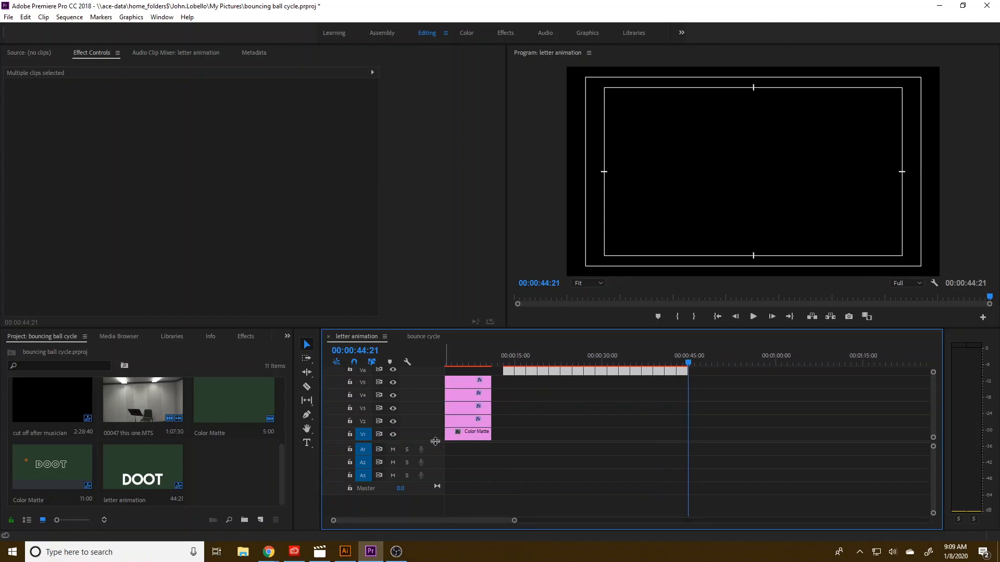
drag(434, 441, 439, 497)
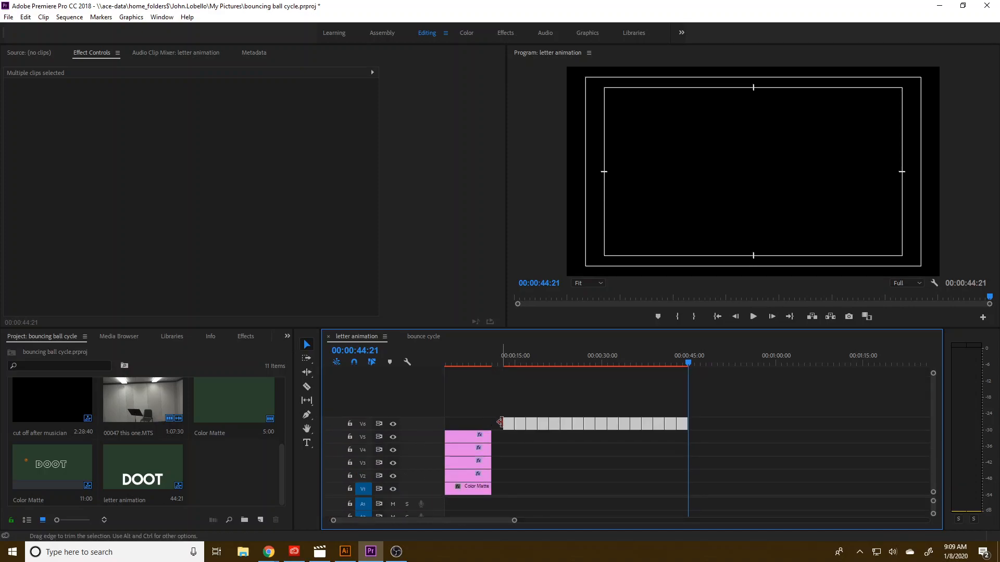
drag(508, 424, 444, 430)
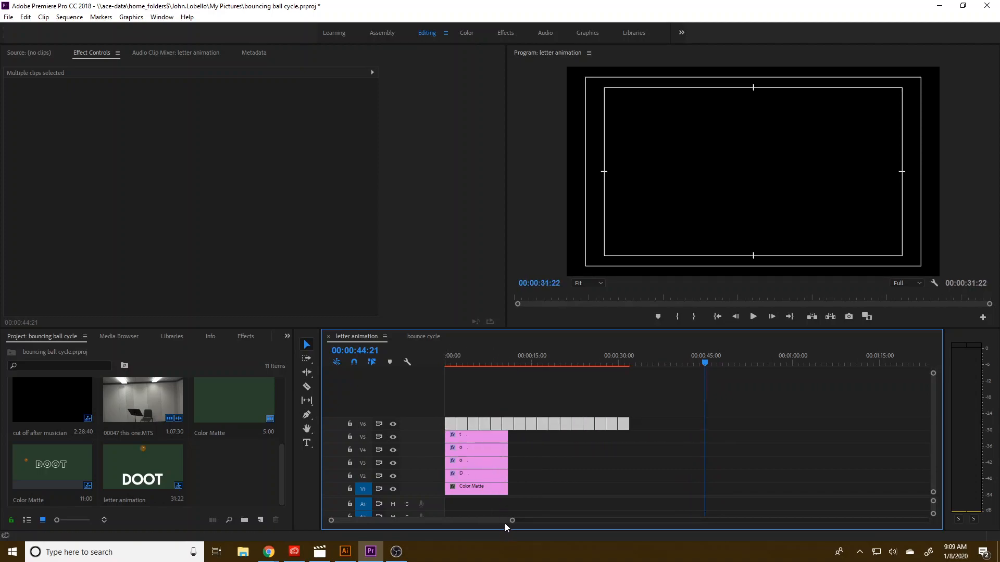
Step: Extend the four letter clips and the Color Matte to the end of the ball clips, and play the sequence from the start
drag(520, 495, 623, 446)
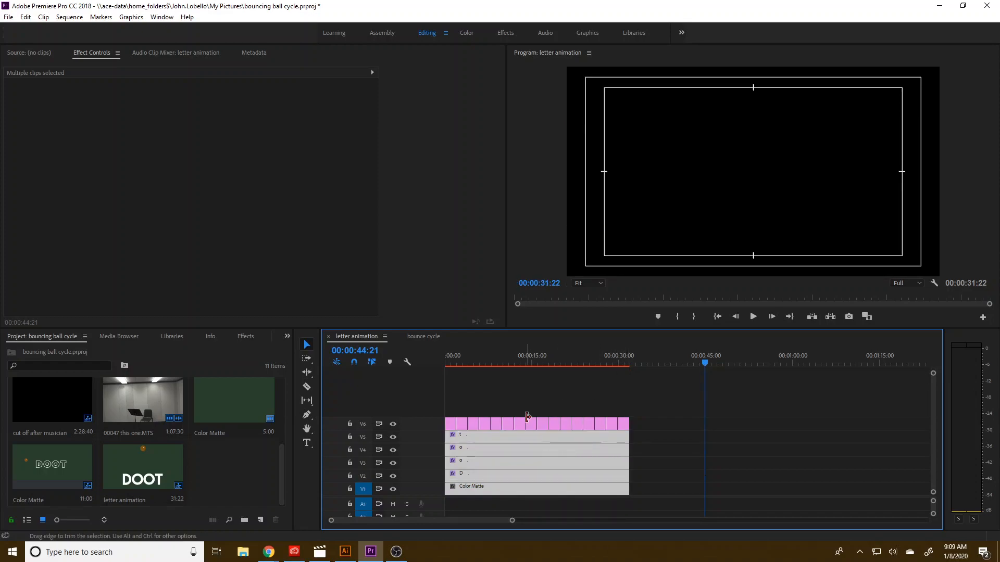
click(521, 357)
key(Home)
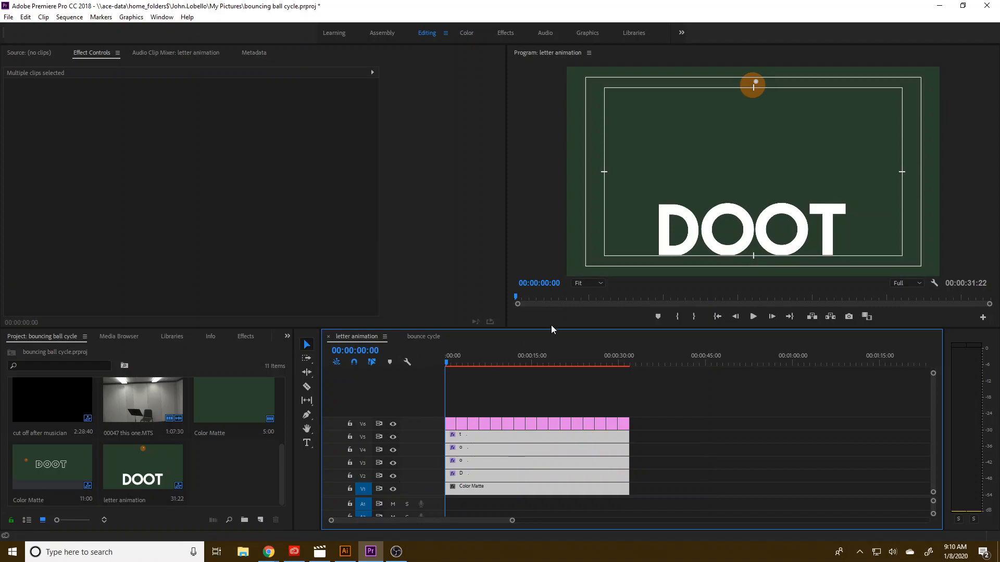
key(space)
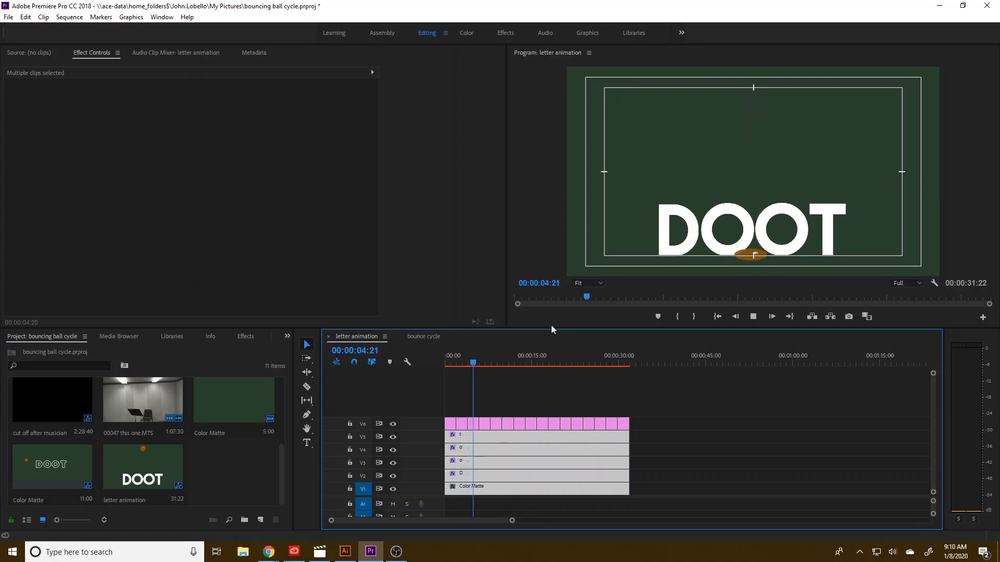
key(space)
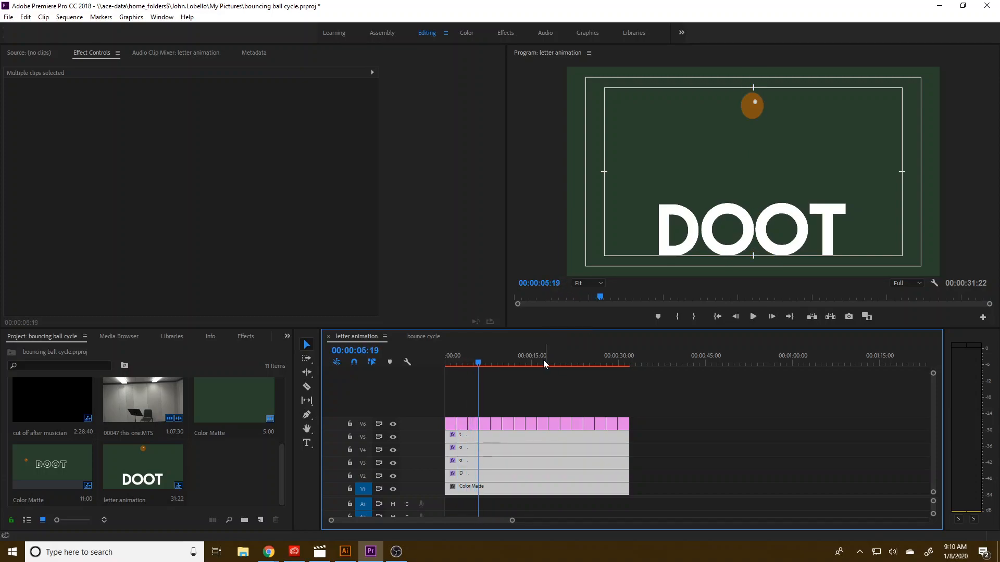
drag(499, 362, 427, 361)
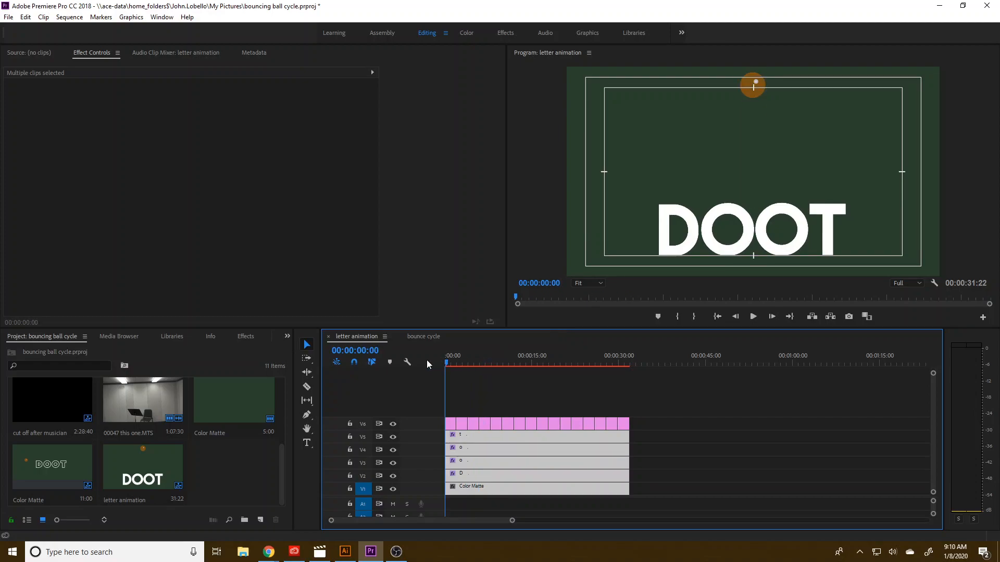
Step: Nest all the ball clips on V6 into one sequence with the default name and return the playhead to the start
drag(654, 422, 437, 413)
right_click(464, 426)
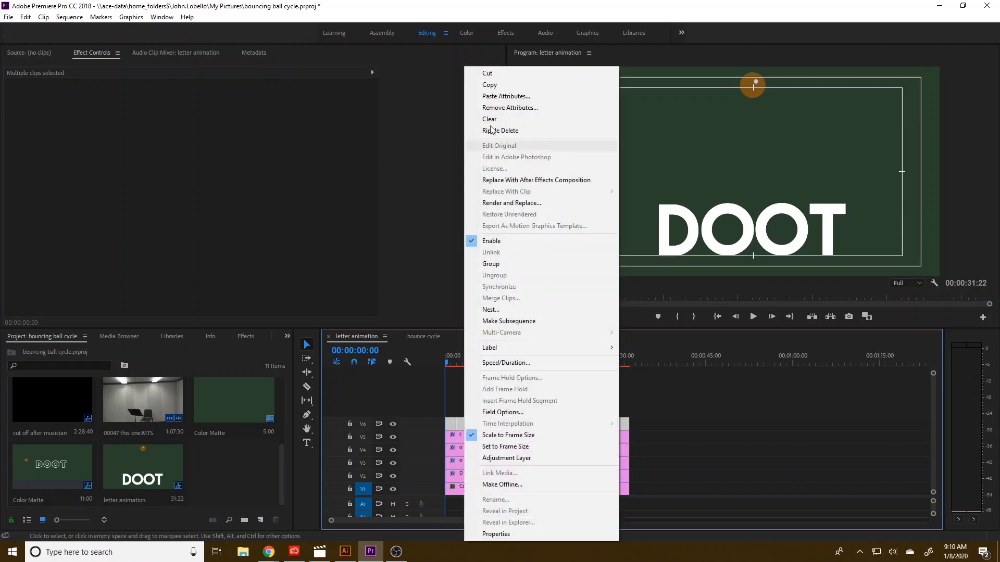
click(504, 313)
click(475, 289)
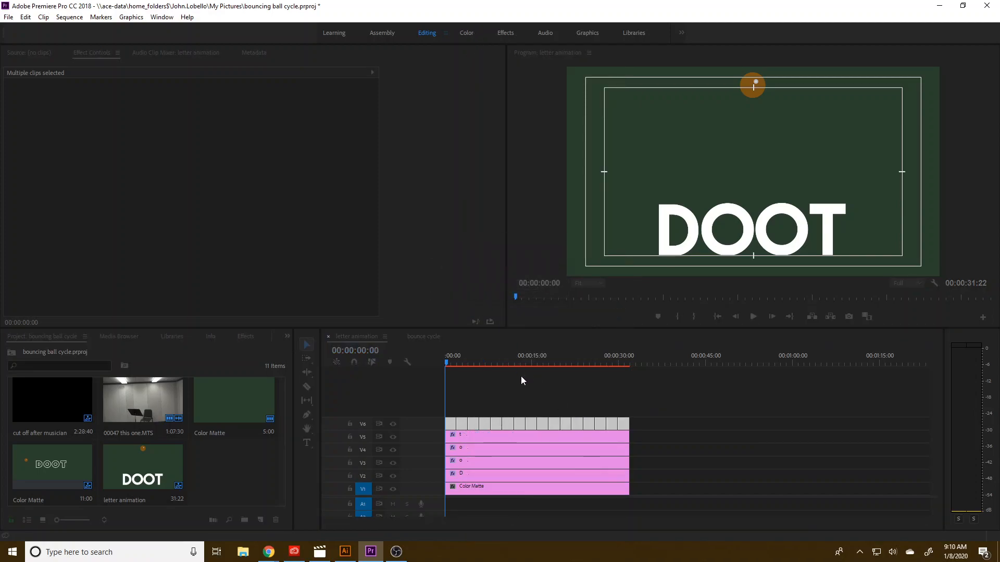
click(450, 363)
drag(451, 365, 428, 364)
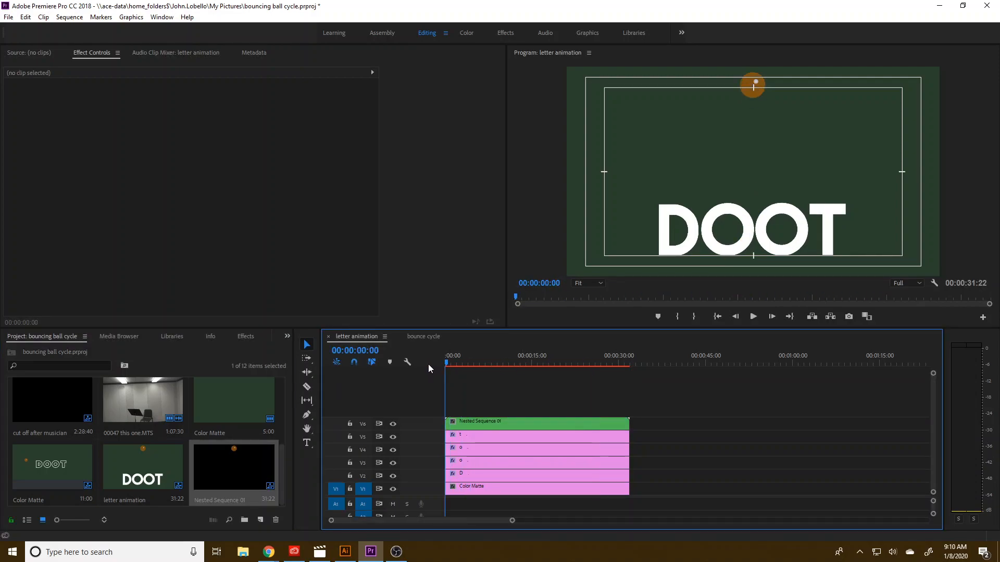
Step: Set the nested ball clip's speed to 250%, preview the faster bounce, and return the playhead to the start
right_click(479, 423)
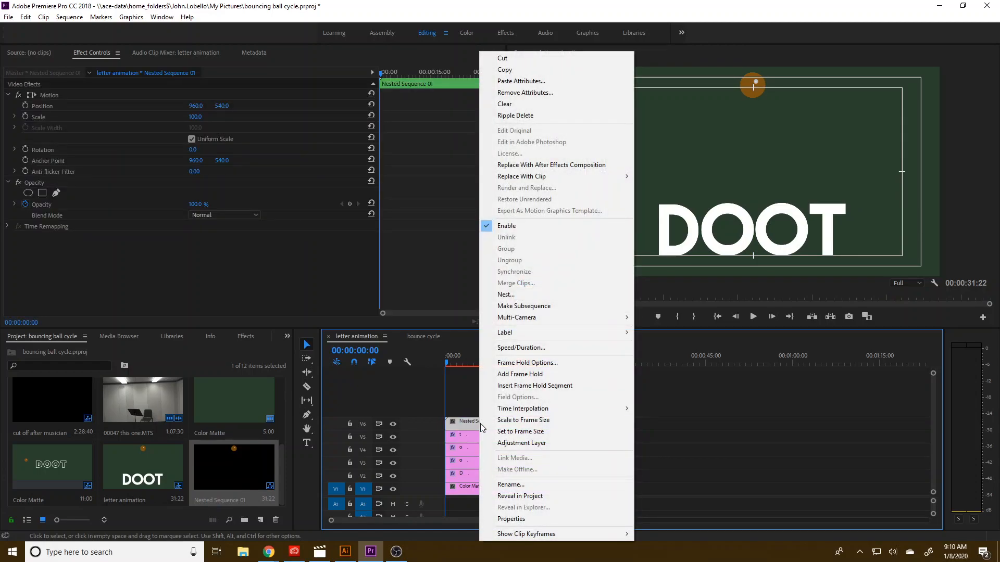
click(554, 349)
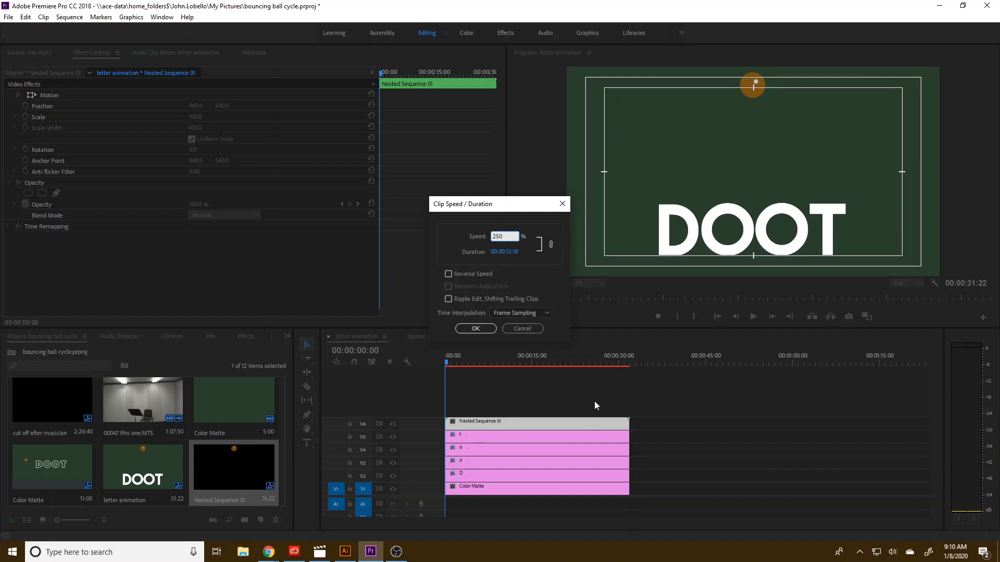
click(474, 330)
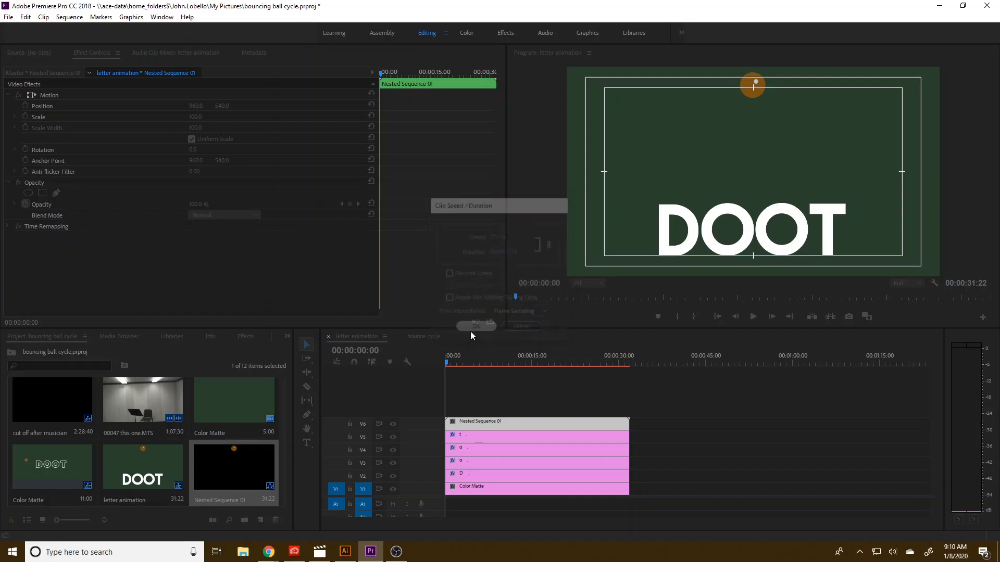
click(756, 316)
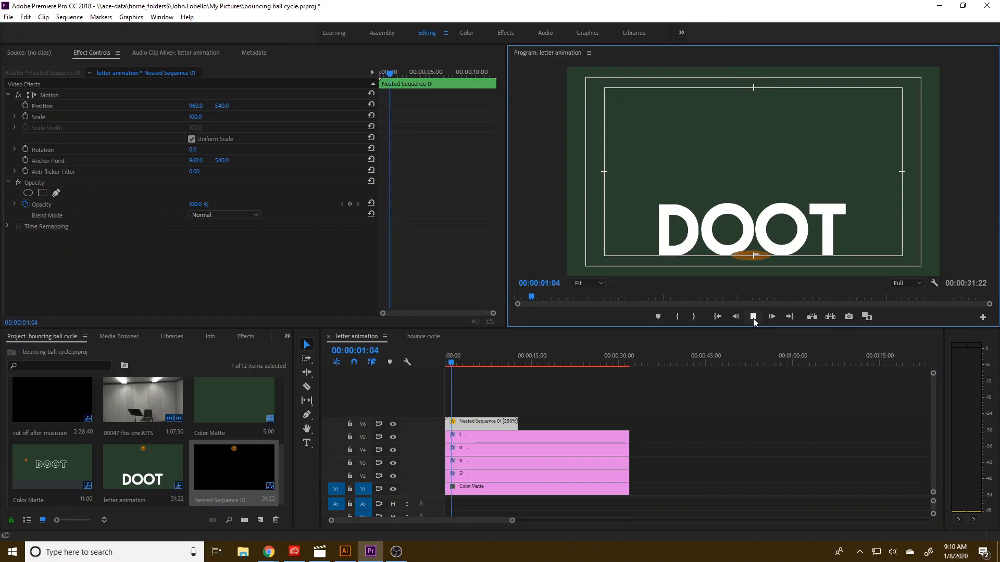
click(754, 319)
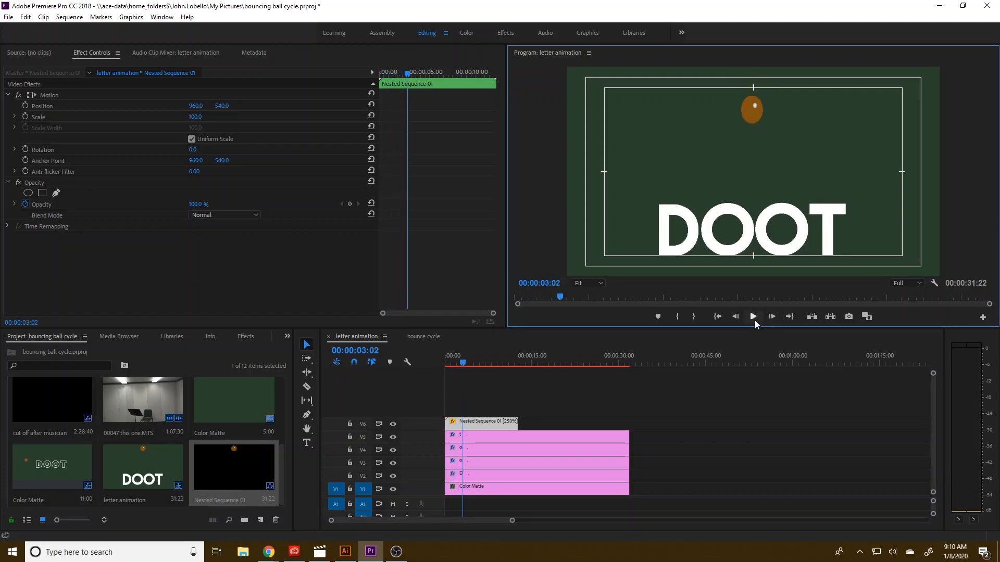
click(495, 360)
drag(495, 360, 429, 356)
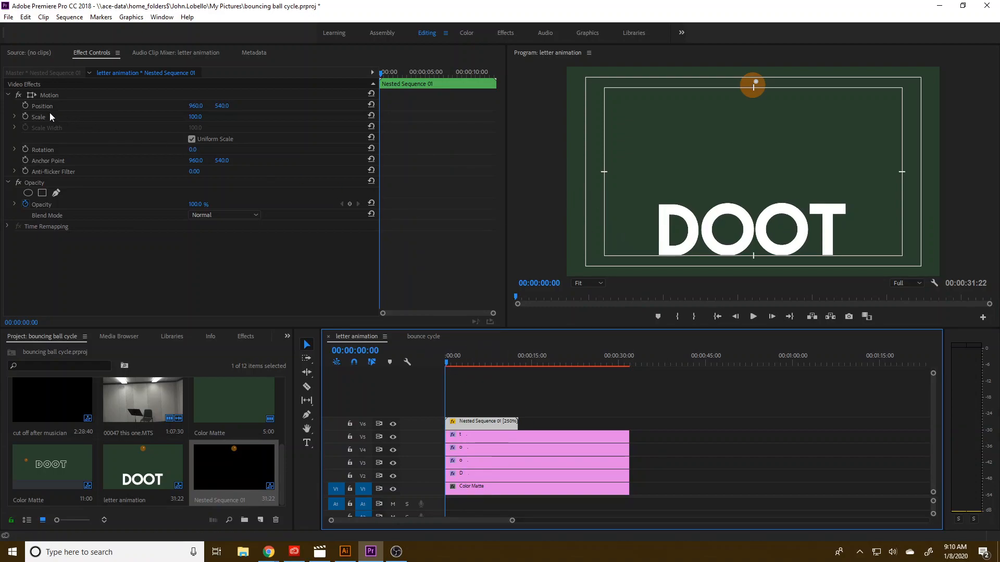
Step: Keyframe the nested ball clip's Position and Scale at the start, shrinking it to about 40.4 and placing it at about 324.5, 754.4
click(25, 105)
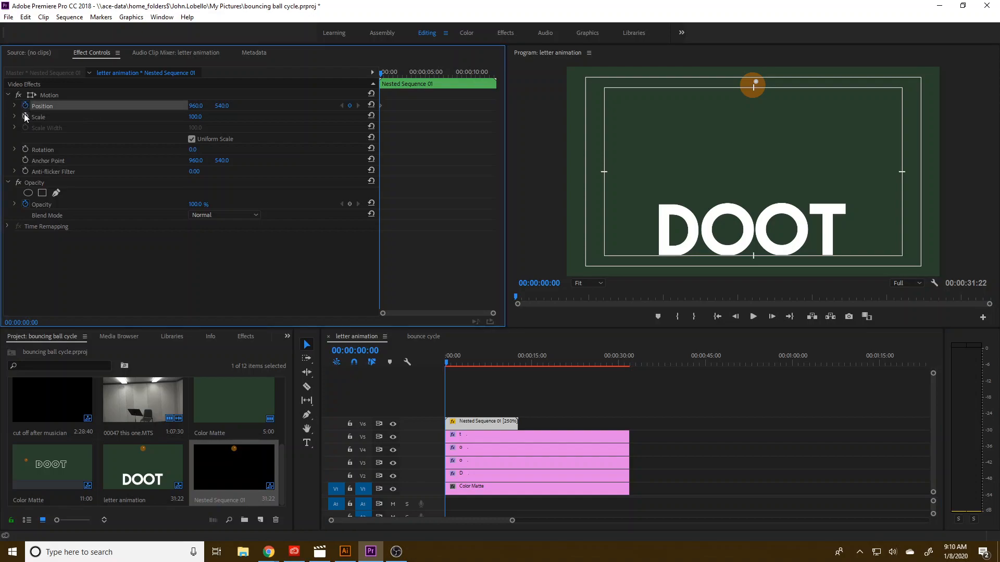
click(25, 117)
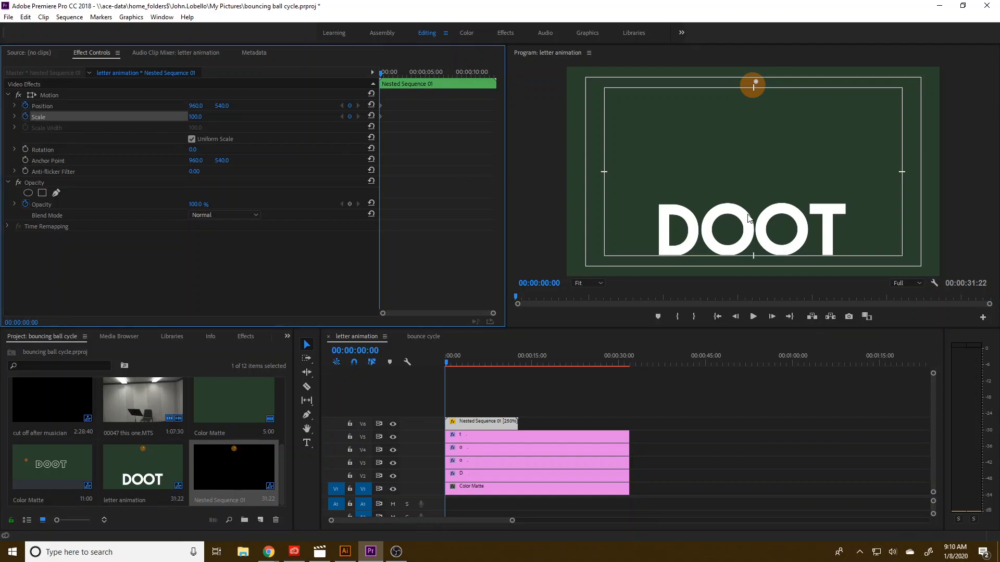
click(53, 96)
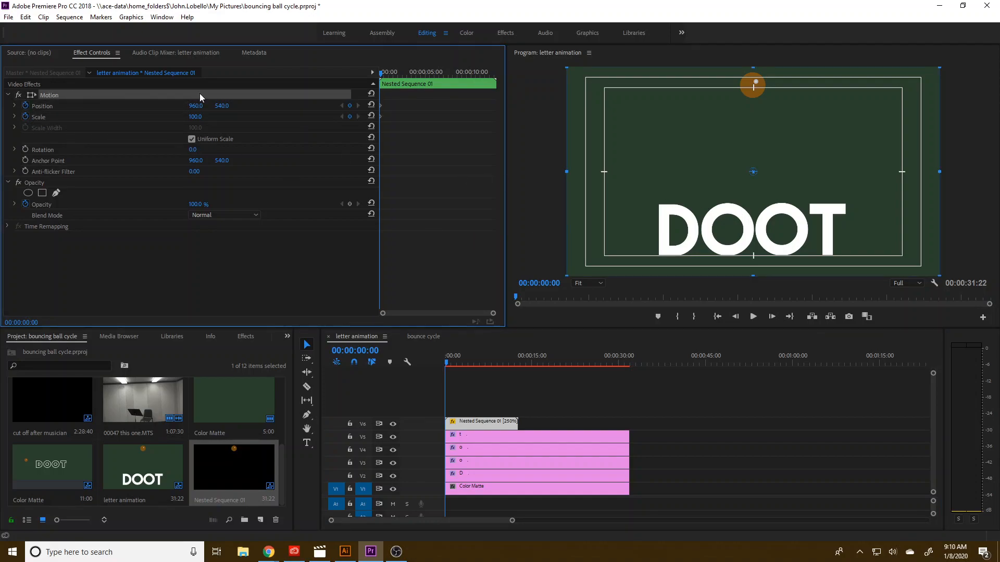
drag(940, 68, 862, 131)
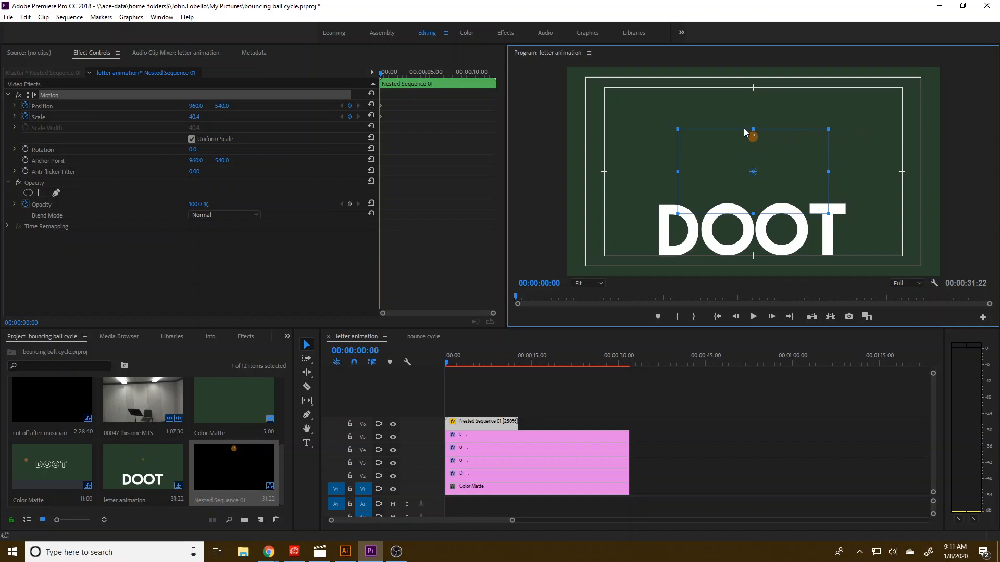
drag(743, 136, 629, 180)
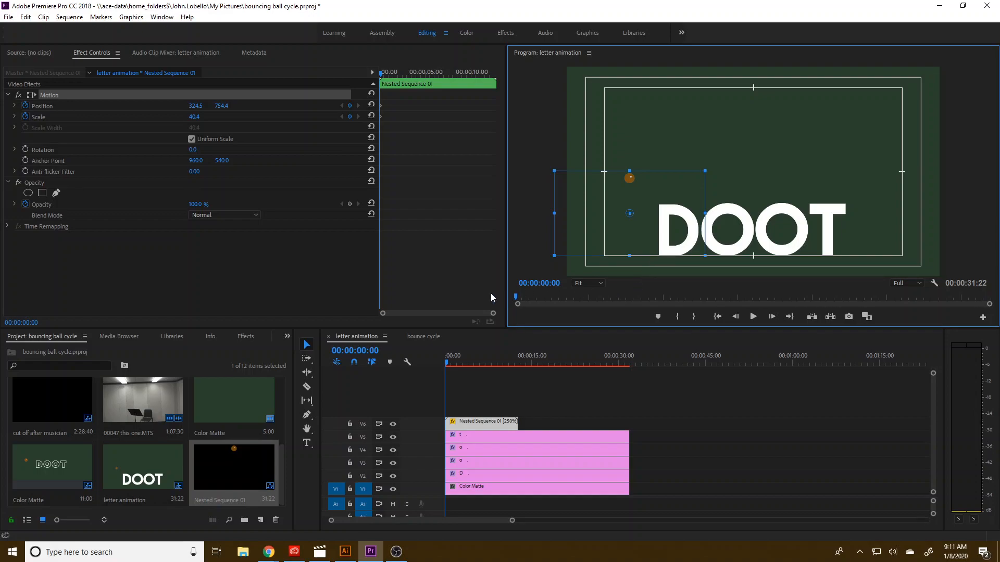
Step: Play the bounce from the start and step to the ball's squashed frame to check its landing height against the letters' baseline
click(752, 318)
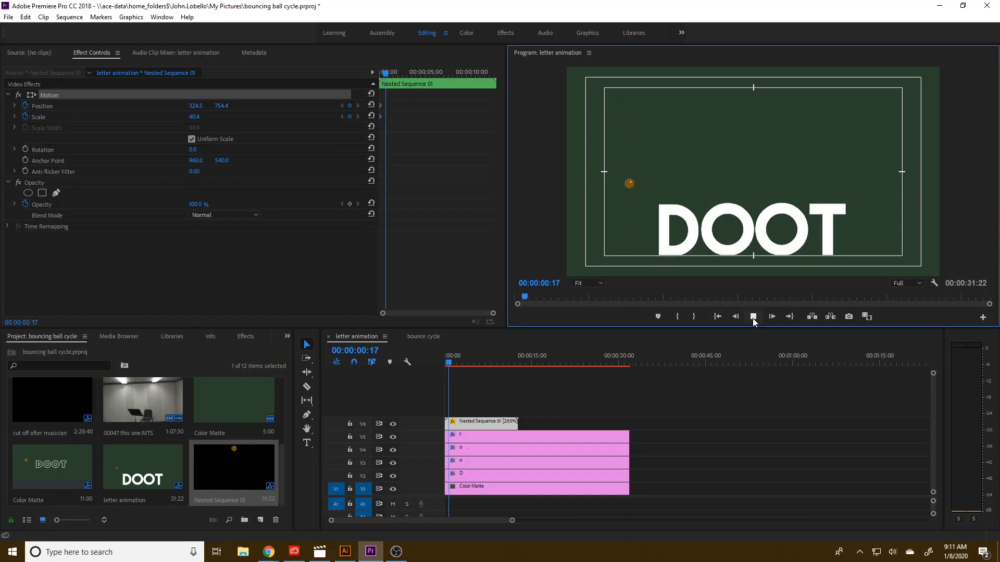
click(753, 318)
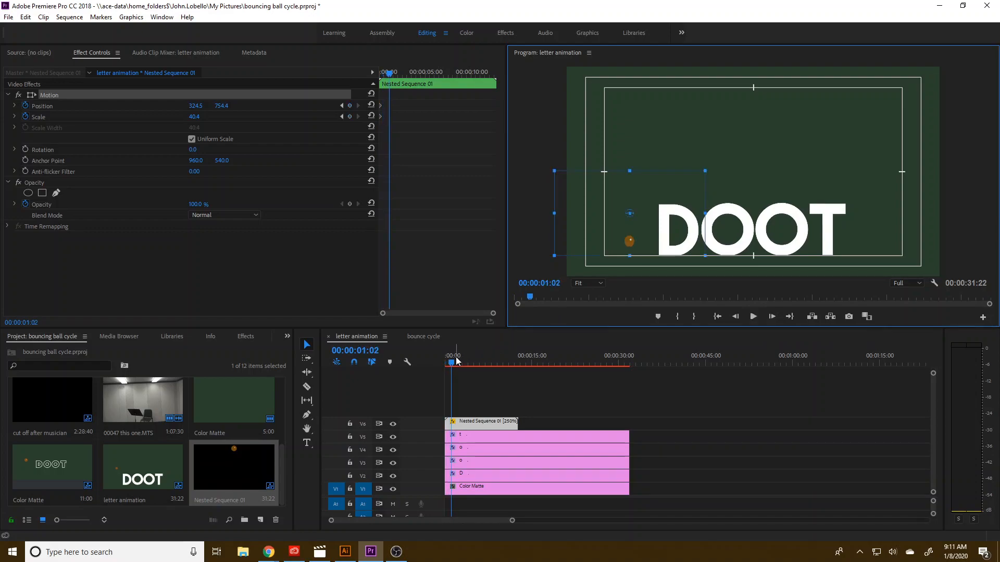
click(772, 316)
click(771, 318)
click(774, 317)
click(773, 317)
click(774, 317)
click(772, 317)
click(773, 317)
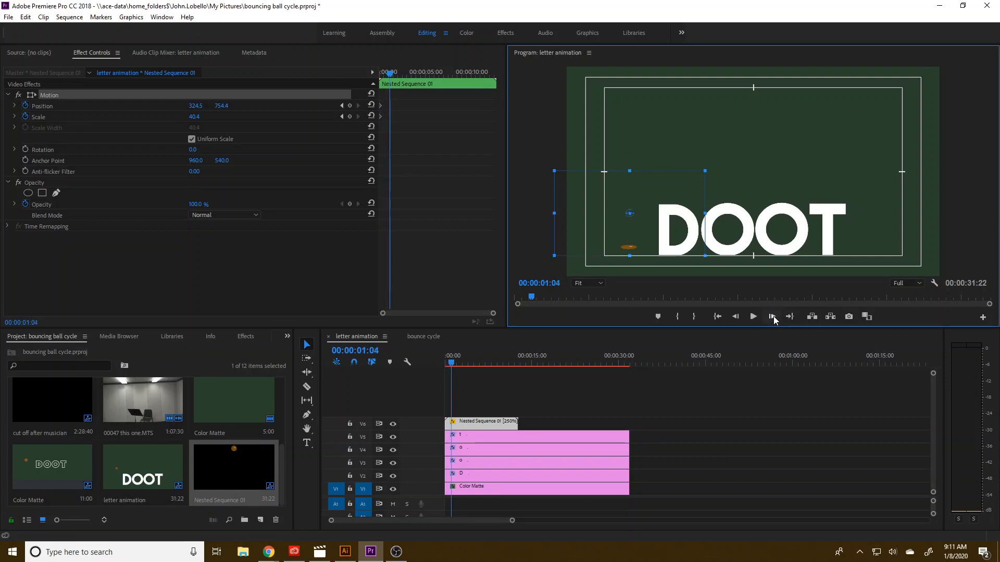
Step: Lower the nested ball clip's starting Position to about 324.5, 782.4 at 00:00:00:00 and preview the bounce
click(376, 76)
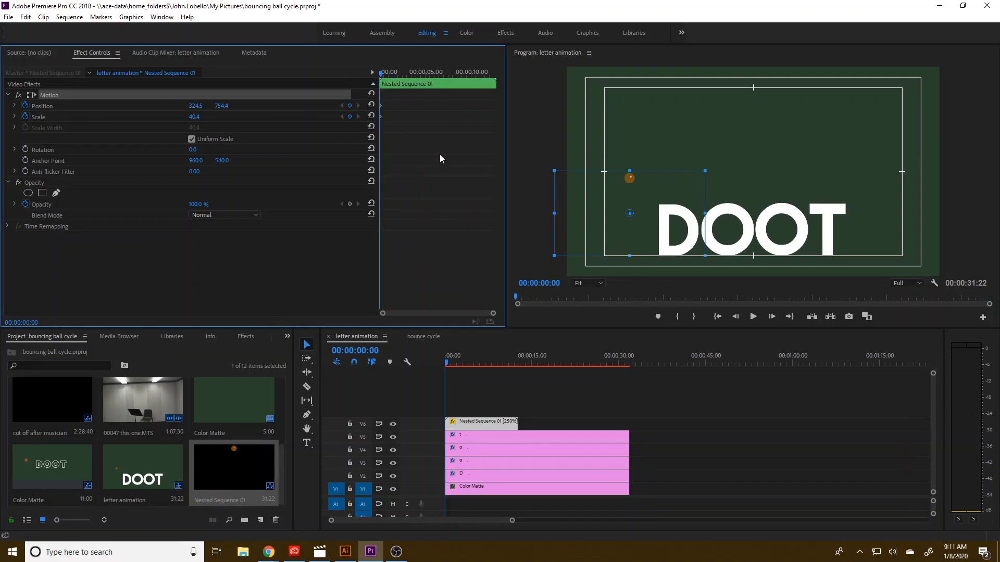
key(Down)
key(Down)
key(Down)
key(Down)
key(Down)
key(Down)
key(Down)
key(Down)
key(Down)
key(Down)
key(Down)
key(Down)
key(Down)
key(Down)
key(Down)
key(Down)
key(Down)
key(Down)
key(Down)
key(Down)
key(Down)
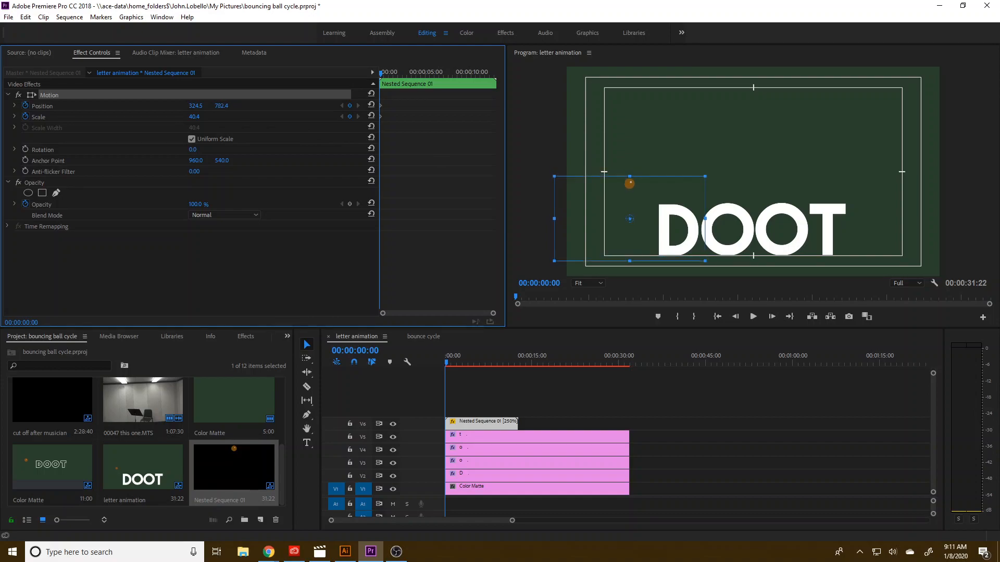
click(756, 319)
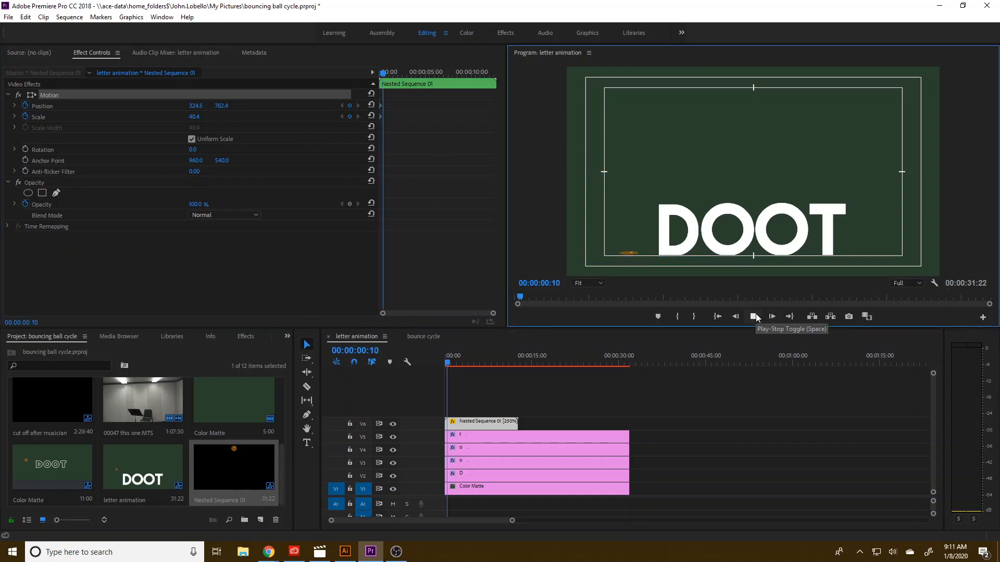
click(757, 316)
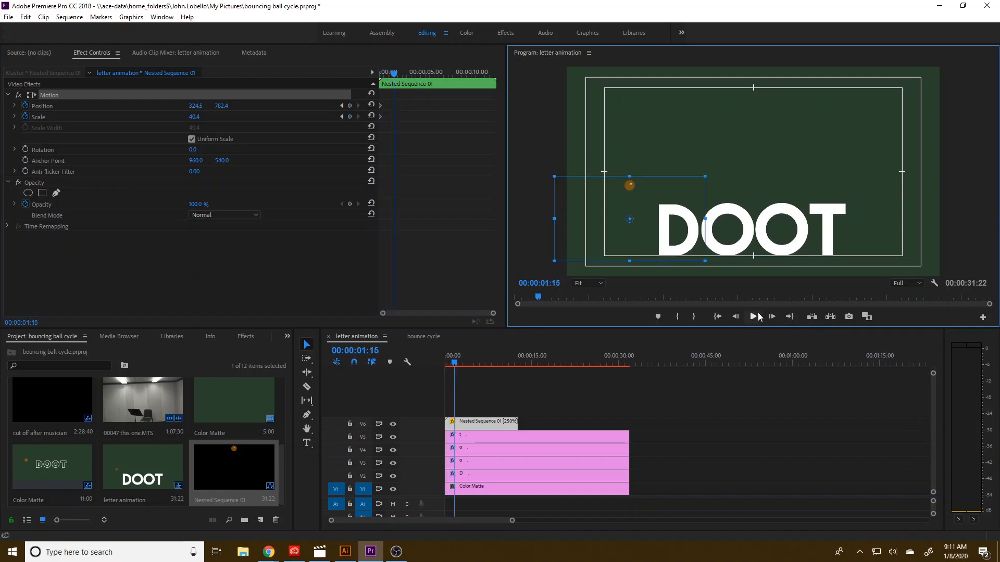
Step: Add a Position keyframe to the nested ball clip at 00:00:02:01, where the ball is squashed on the ground
drag(396, 73, 379, 78)
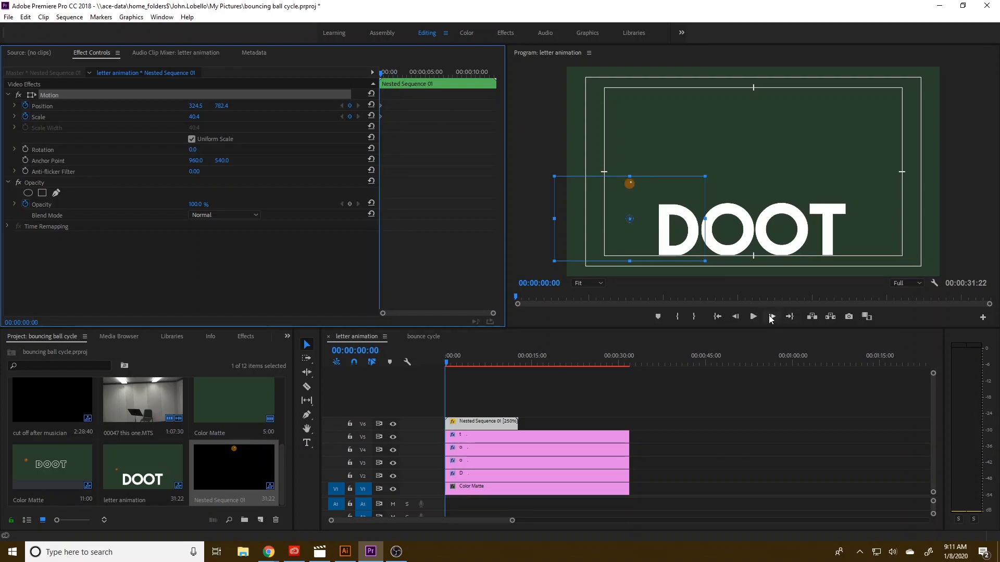
click(776, 320)
click(777, 320)
click(777, 320)
click(776, 320)
click(777, 321)
click(777, 320)
click(776, 320)
click(776, 320)
click(776, 320)
click(776, 320)
click(776, 320)
click(776, 320)
click(777, 320)
click(777, 320)
click(776, 320)
click(776, 320)
click(776, 320)
click(771, 317)
click(772, 317)
click(772, 317)
click(772, 316)
click(773, 317)
click(773, 317)
click(772, 317)
click(773, 317)
click(772, 316)
click(772, 316)
click(773, 317)
click(776, 319)
click(776, 319)
click(776, 319)
click(775, 320)
click(779, 321)
click(779, 320)
click(779, 321)
click(779, 321)
click(779, 321)
click(779, 321)
click(773, 318)
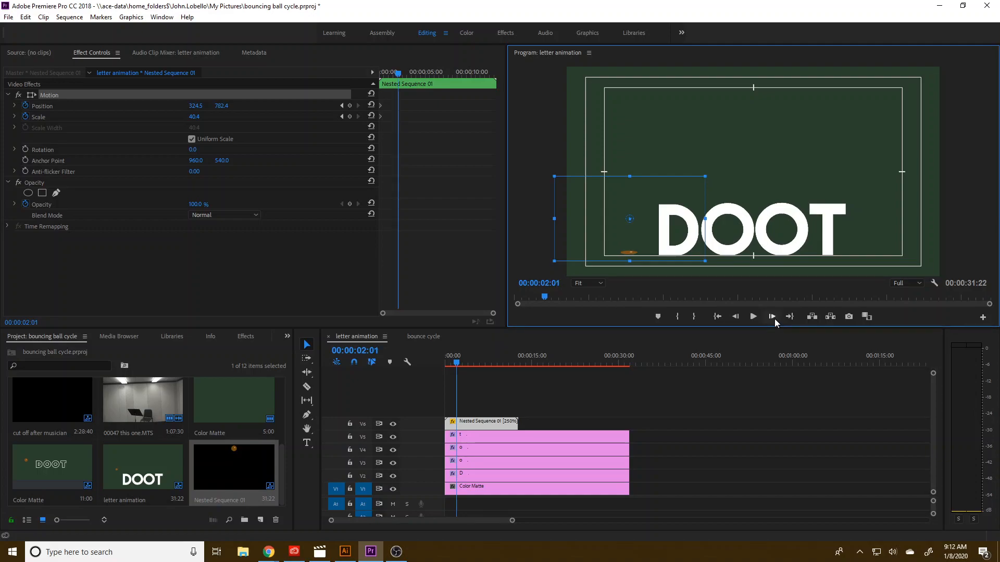
click(349, 106)
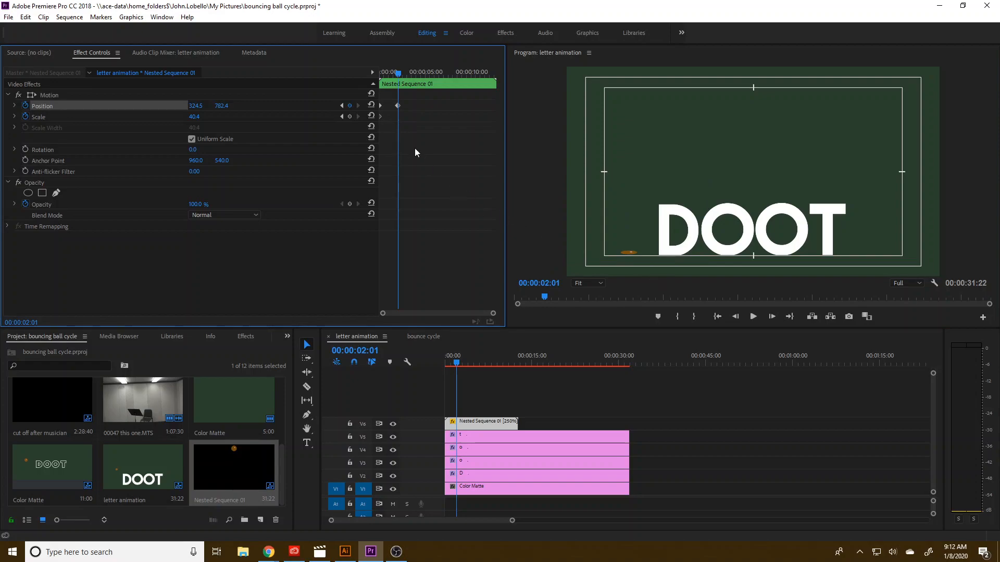
Step: Keyframe the ball's Position at 00:00:02:16, placing it on top of the D at about 528.3, 535.8
click(772, 316)
click(772, 317)
click(772, 316)
click(772, 317)
click(772, 317)
click(771, 316)
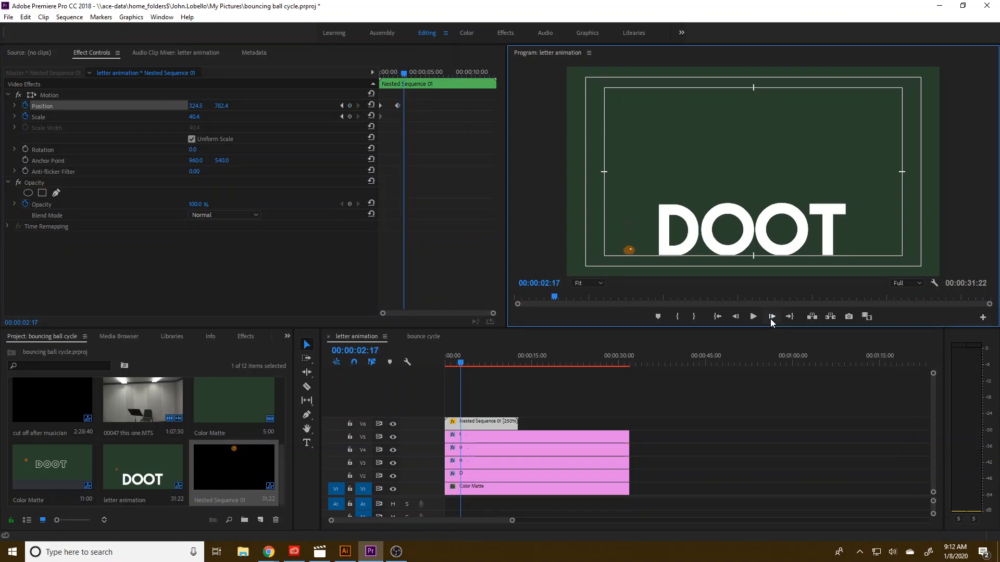
click(742, 318)
click(82, 96)
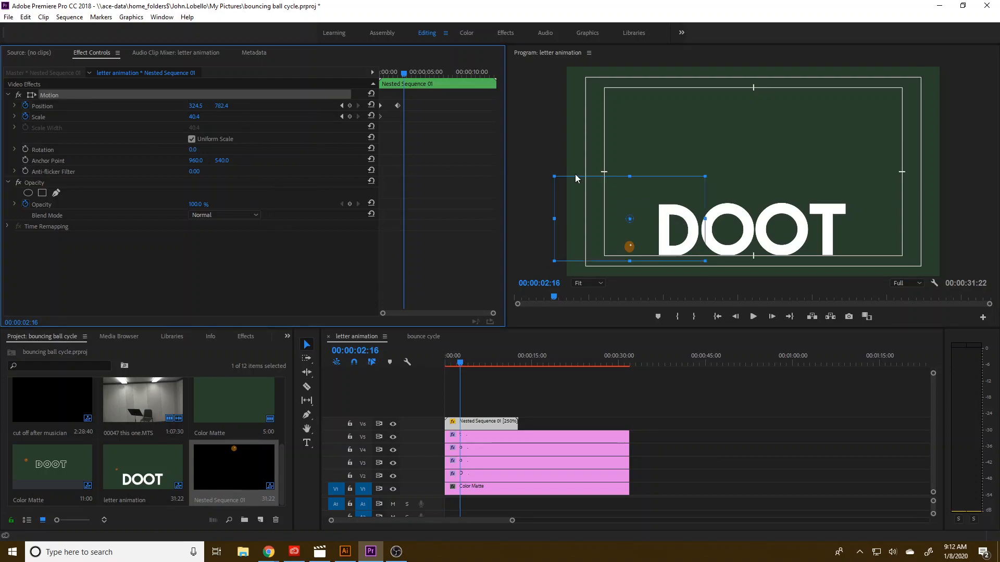
drag(630, 249, 668, 199)
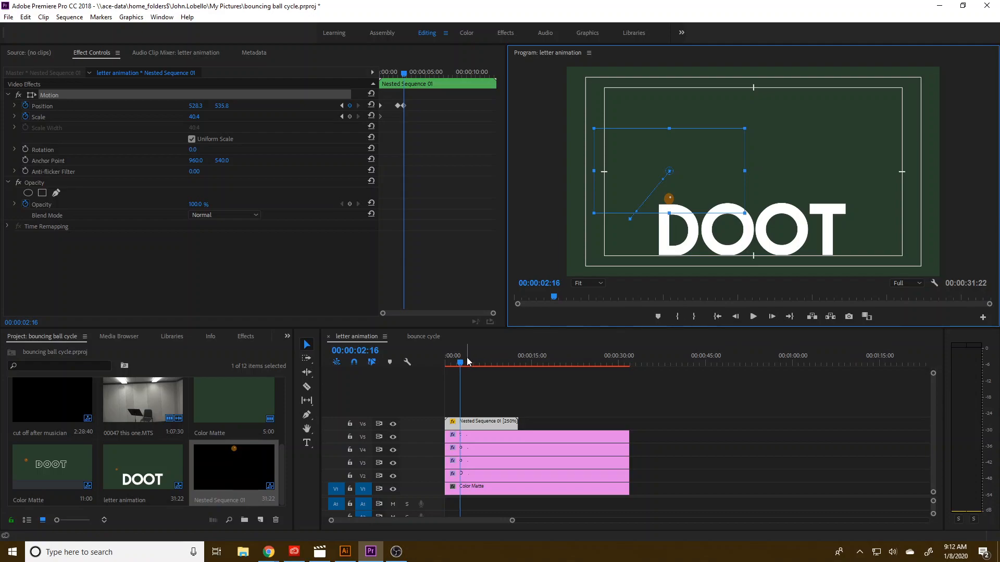
Step: Play the hop onto the D and step through the frames around its Position keyframes to check takeoff and landing
click(342, 106)
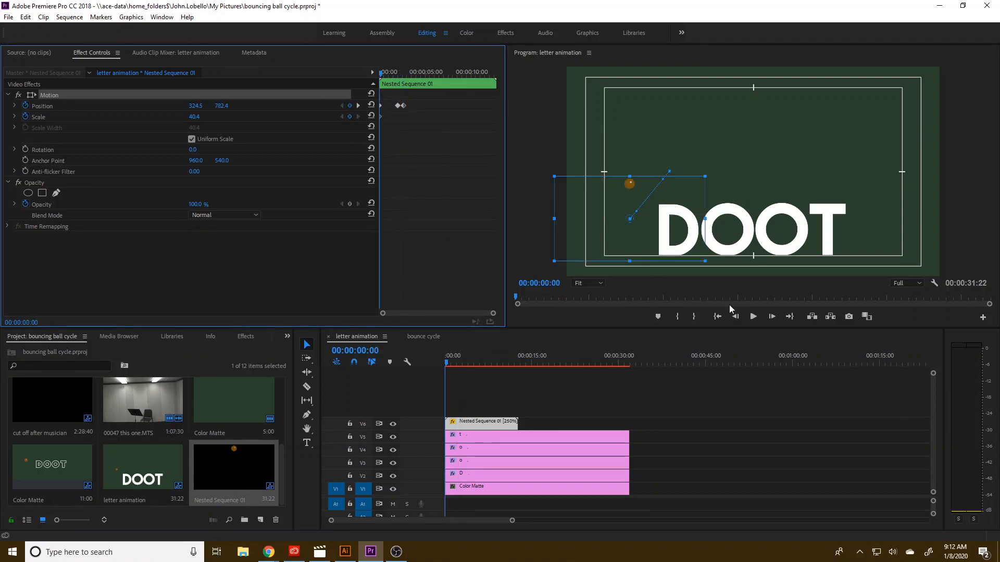
click(752, 316)
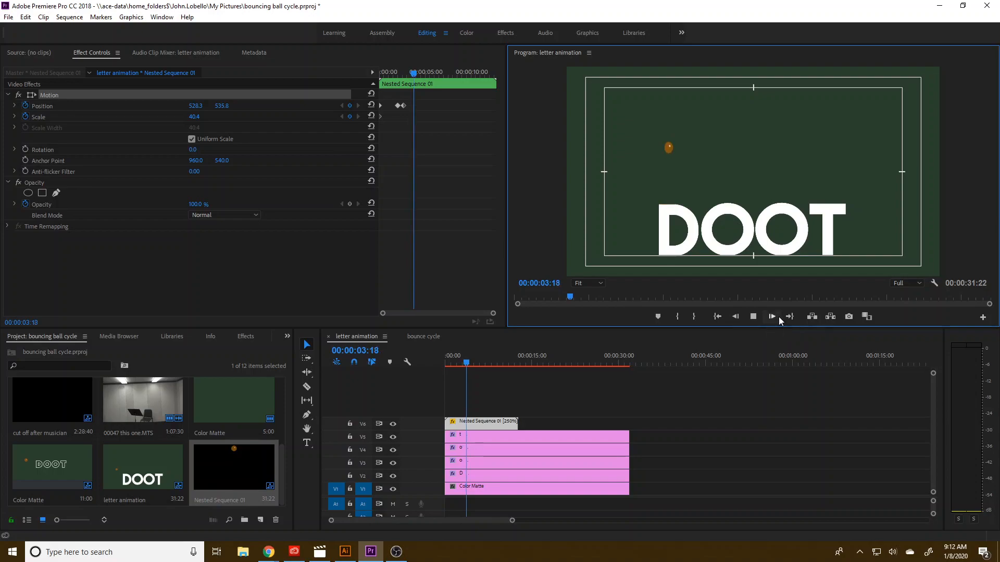
click(753, 316)
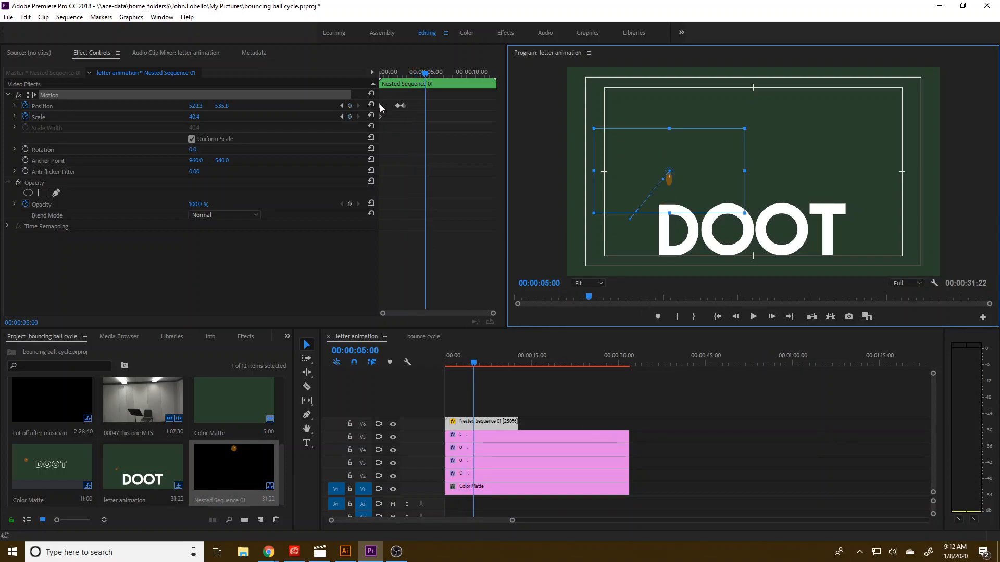
click(341, 107)
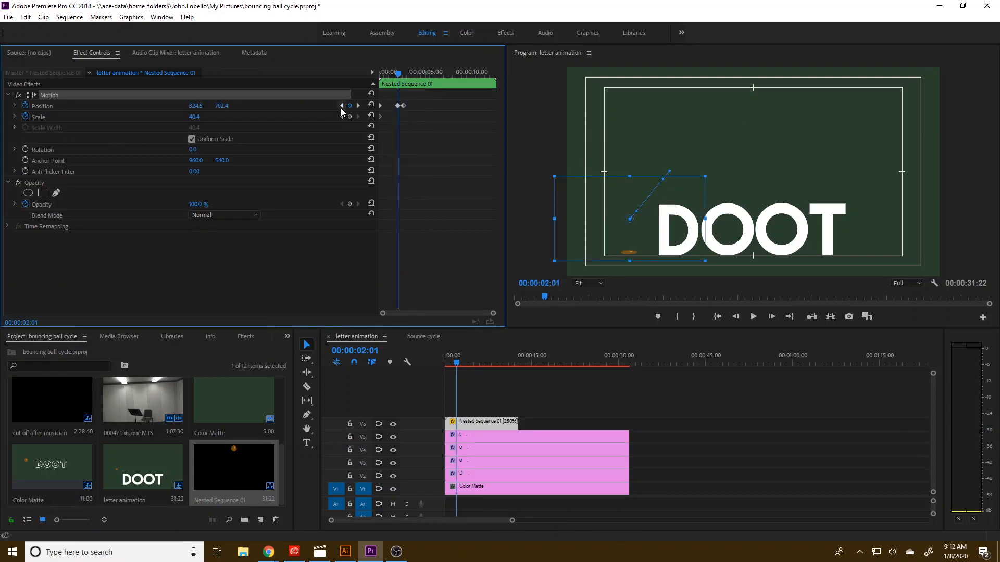
click(342, 105)
click(358, 105)
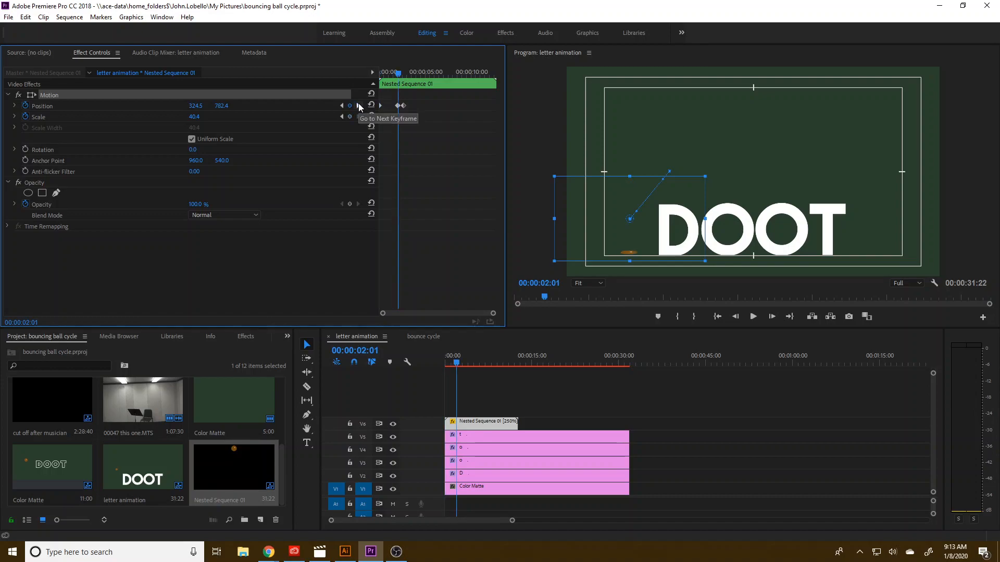
click(737, 317)
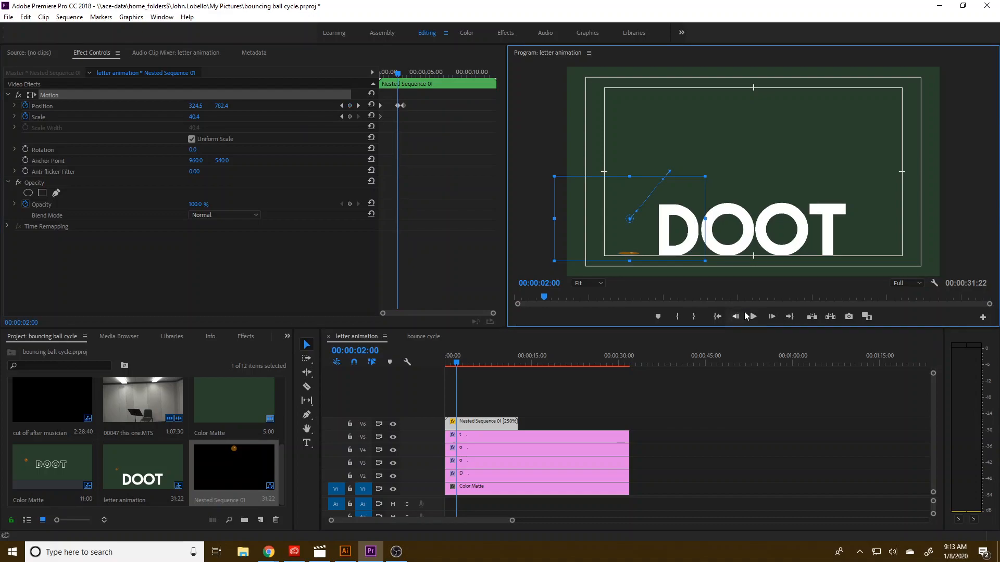
click(773, 318)
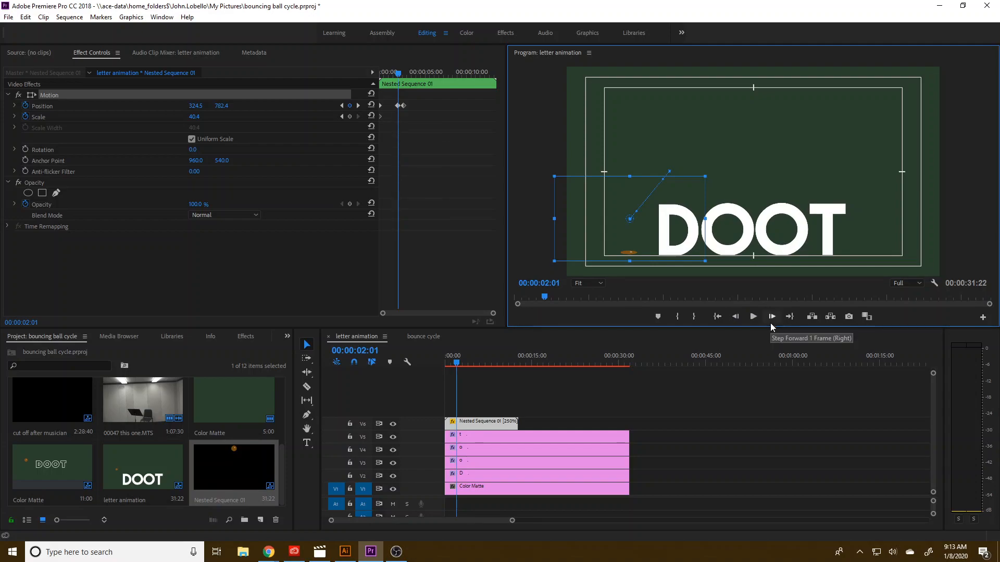
click(771, 323)
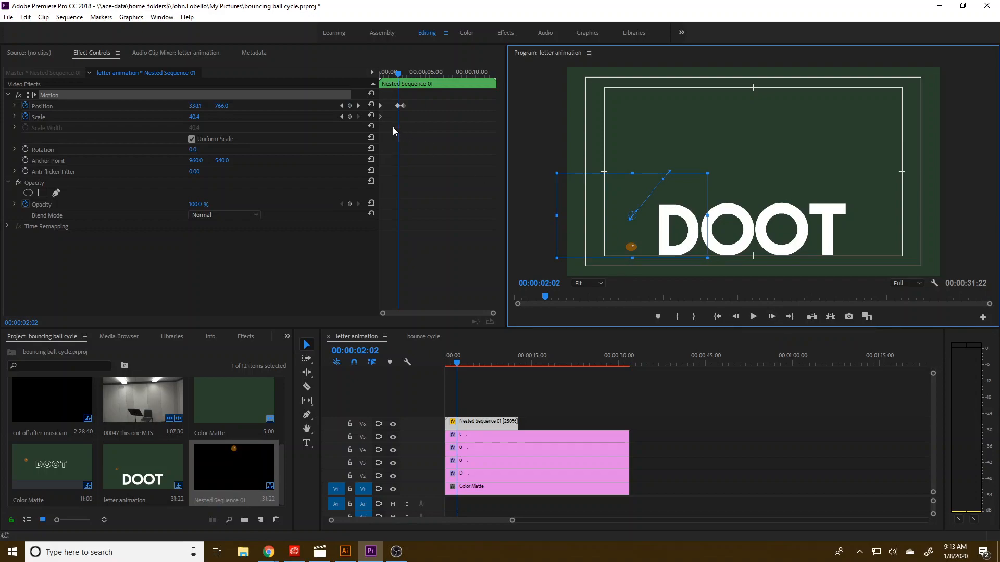
click(358, 105)
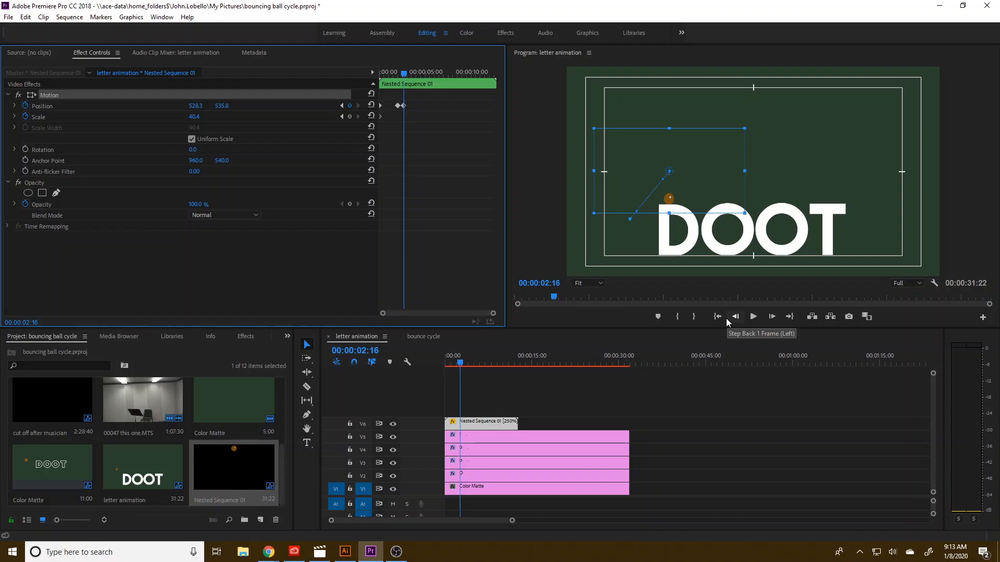
click(775, 317)
click(774, 317)
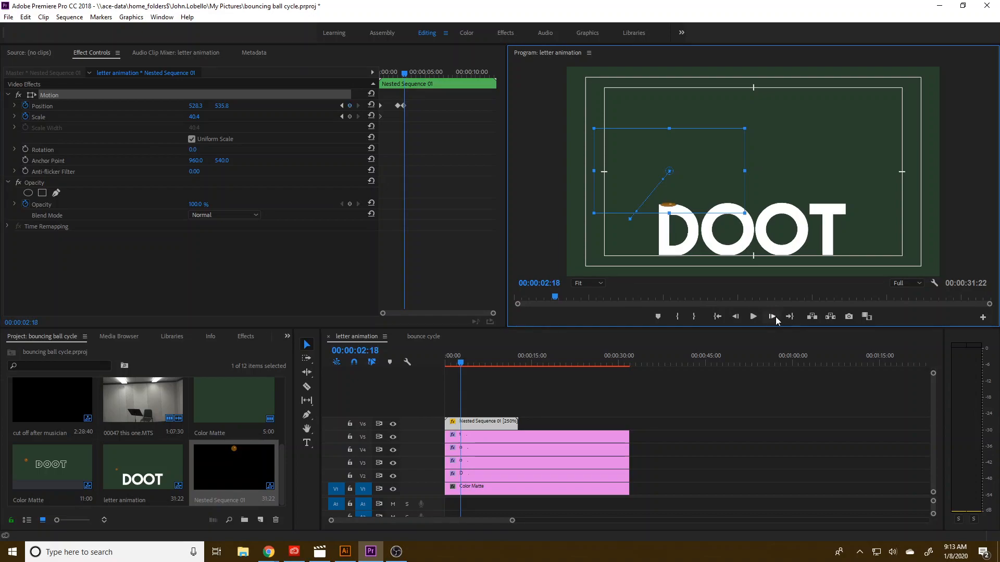
click(736, 317)
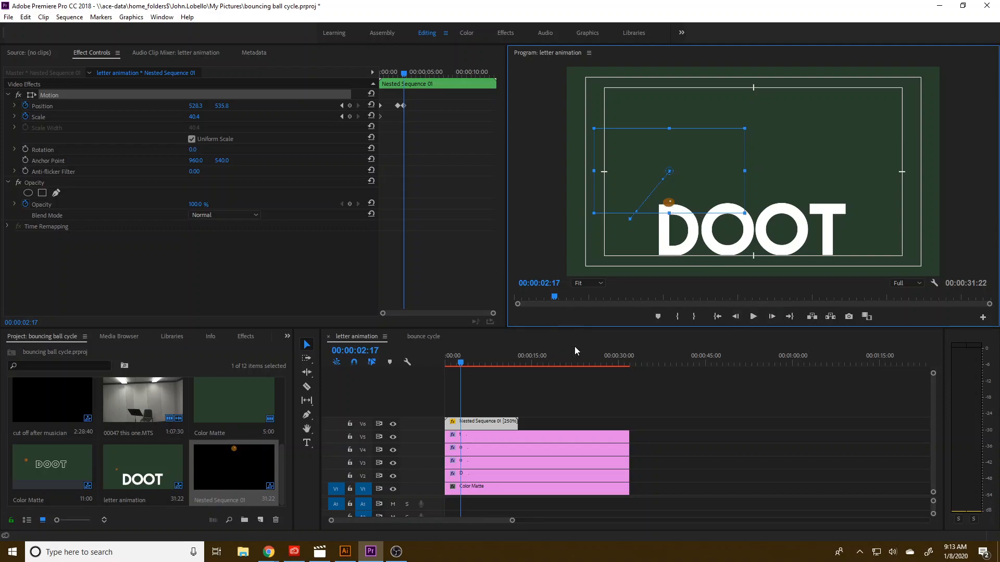
Step: Add a Position keyframe at 00:00:02:20 to hold the ball on top of the D during its squash
click(342, 105)
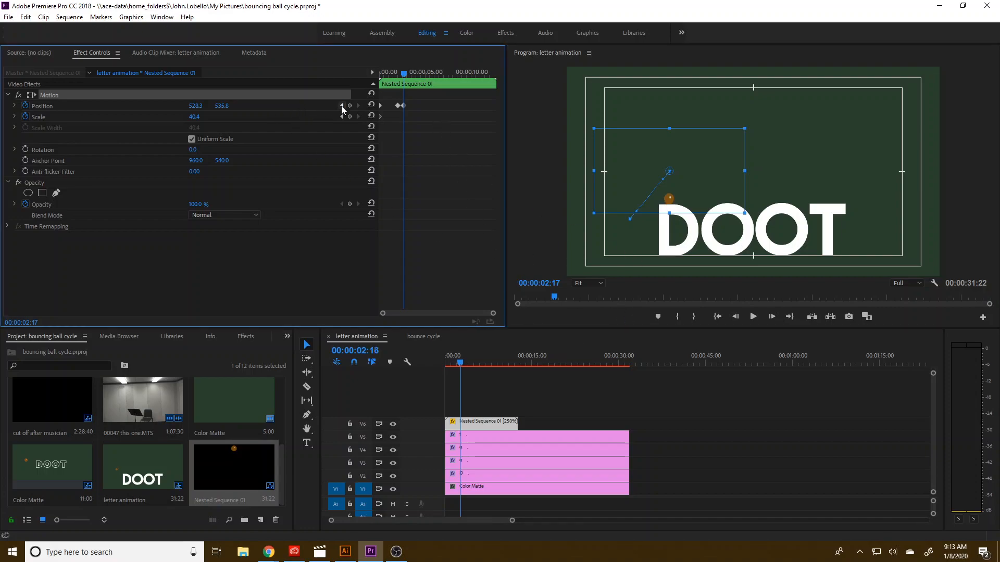
click(774, 317)
click(773, 317)
click(772, 317)
click(772, 317)
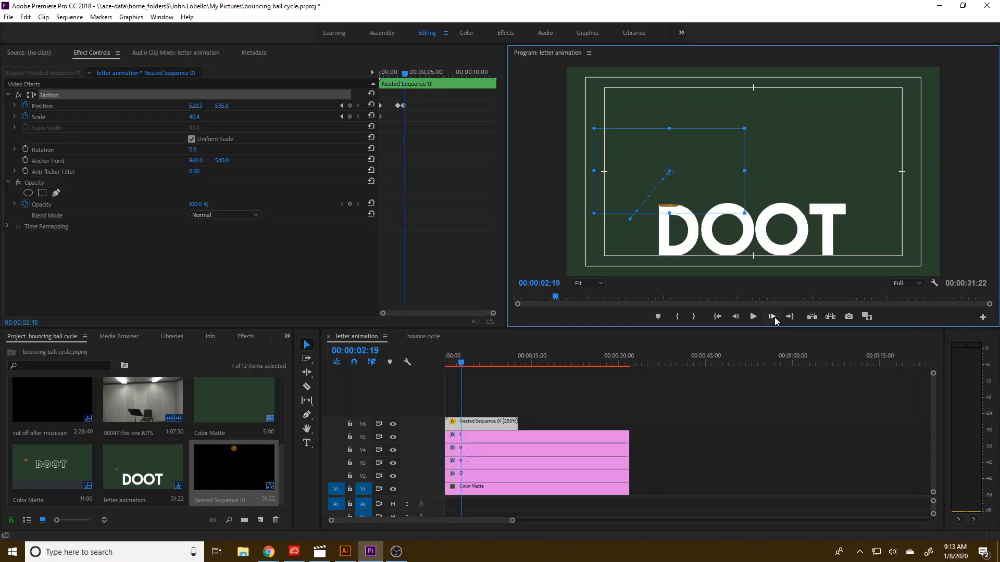
click(773, 317)
click(352, 106)
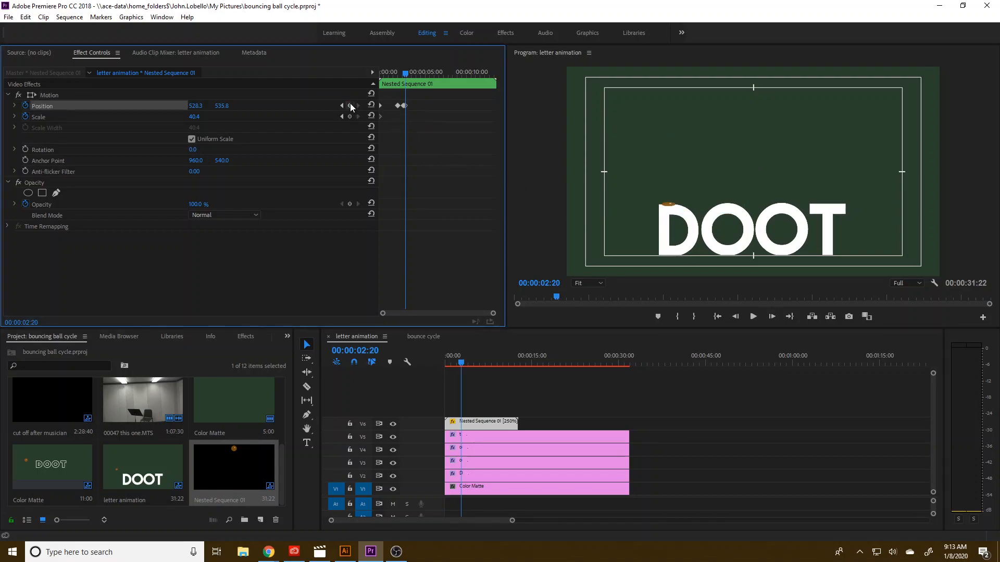
Step: Keyframe the ball's horizontal Position to about 835.3 at 00:00:03:12, placing it on top of the first O
click(773, 316)
click(772, 317)
click(773, 316)
click(773, 317)
click(773, 316)
click(773, 317)
click(773, 317)
click(773, 316)
click(773, 316)
click(773, 317)
click(773, 316)
click(735, 317)
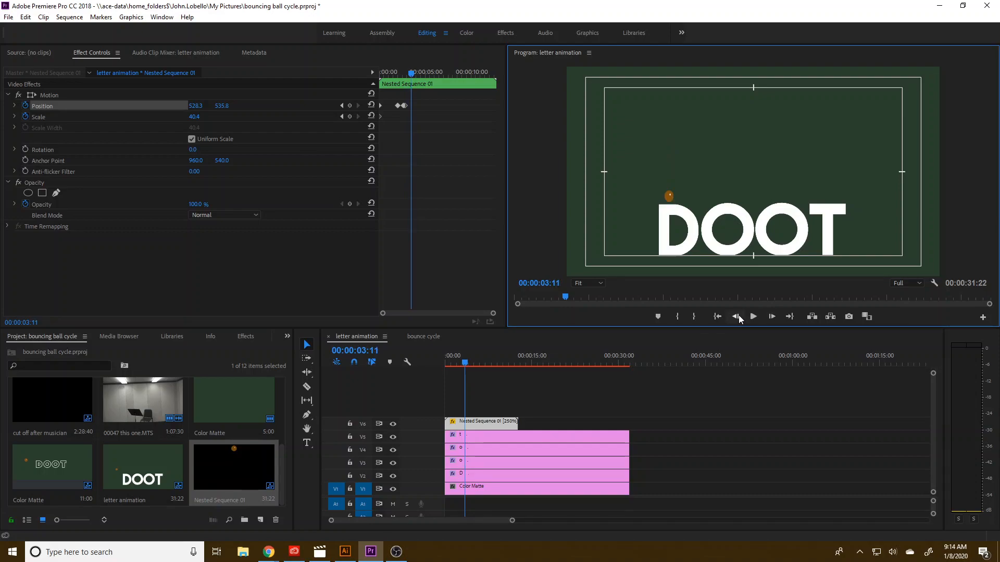
click(773, 317)
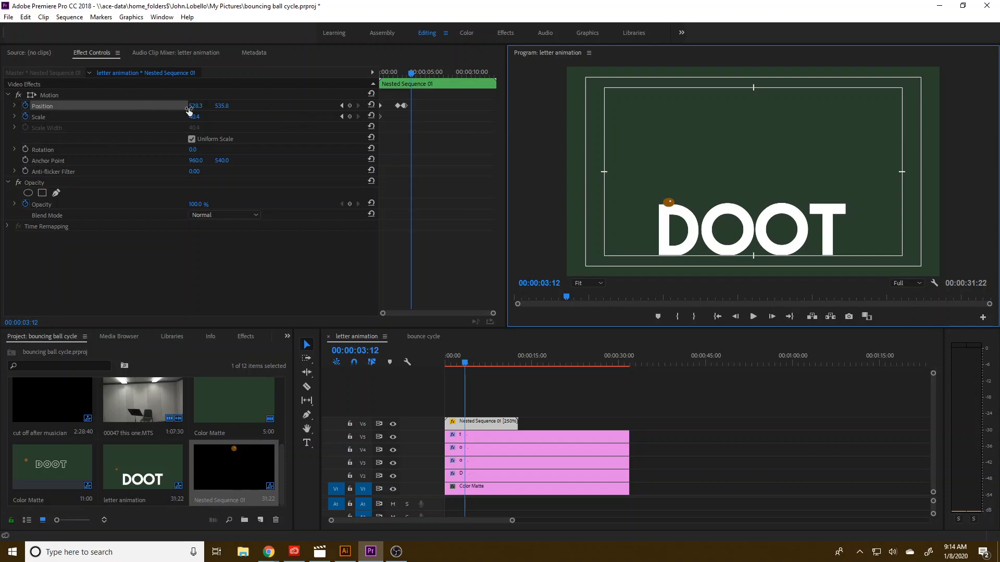
drag(196, 107, 256, 106)
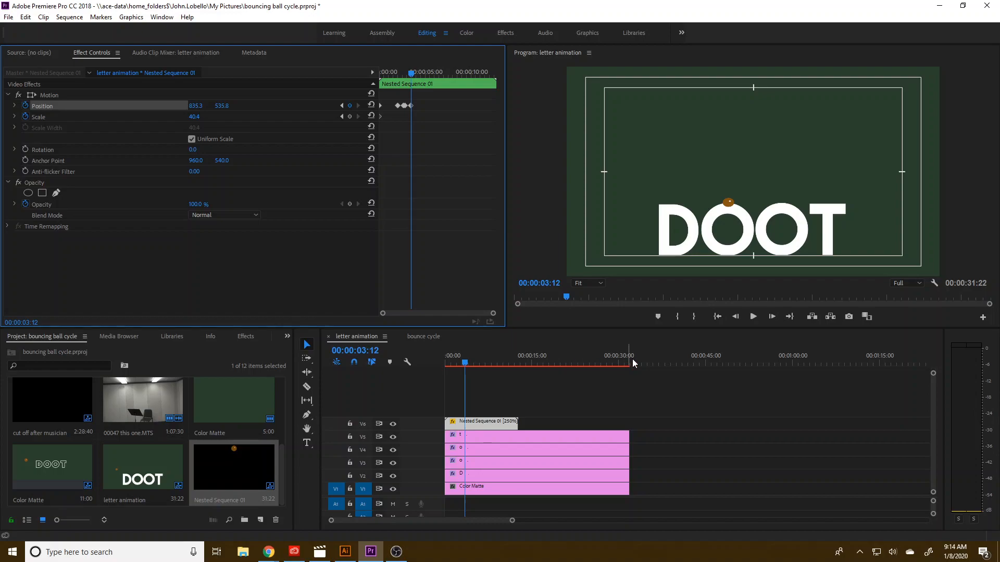
Step: Preview the ball's hops onto the D and the first O, and move the playhead back to about 00:00:02:04
click(341, 105)
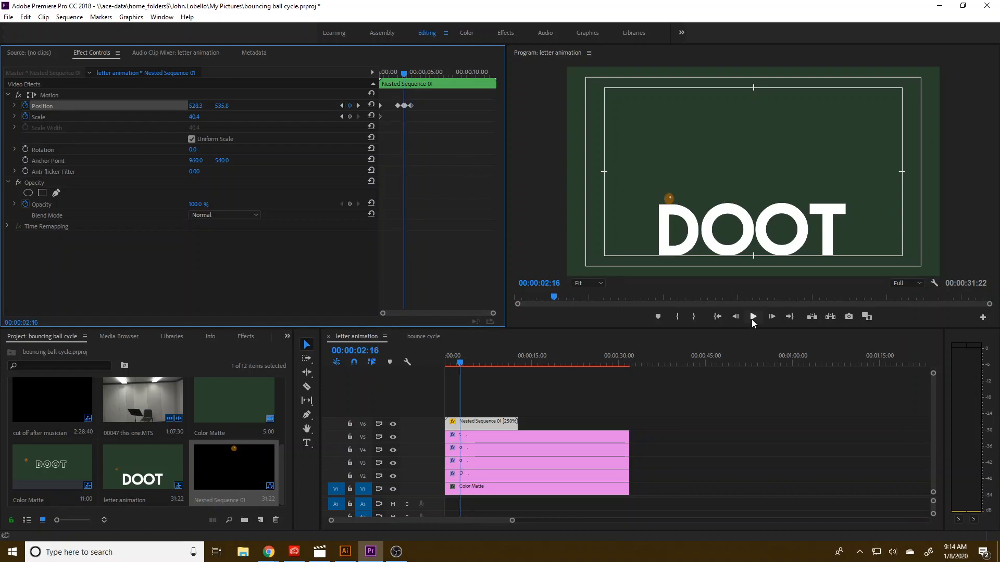
click(341, 105)
click(749, 316)
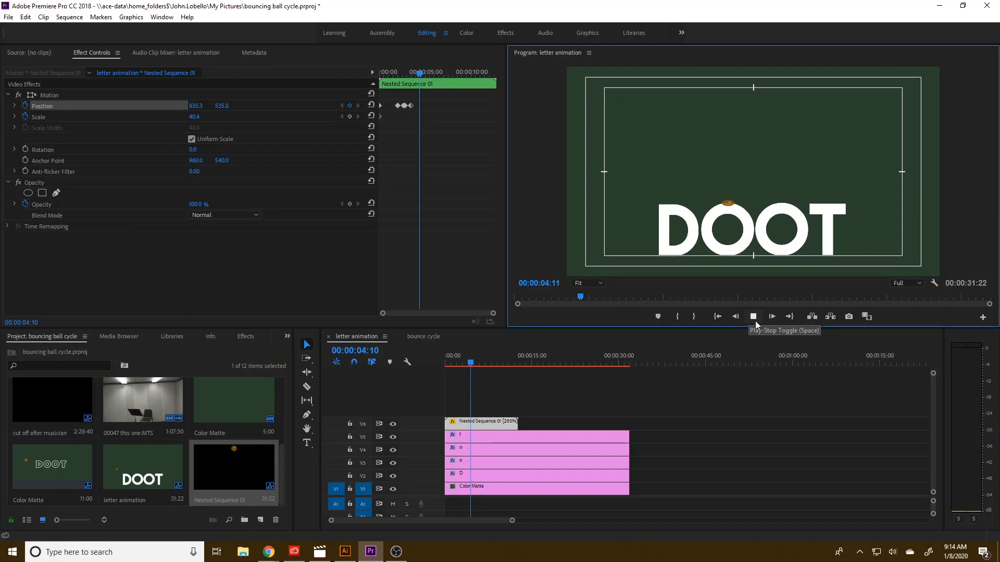
click(473, 363)
drag(475, 366, 457, 356)
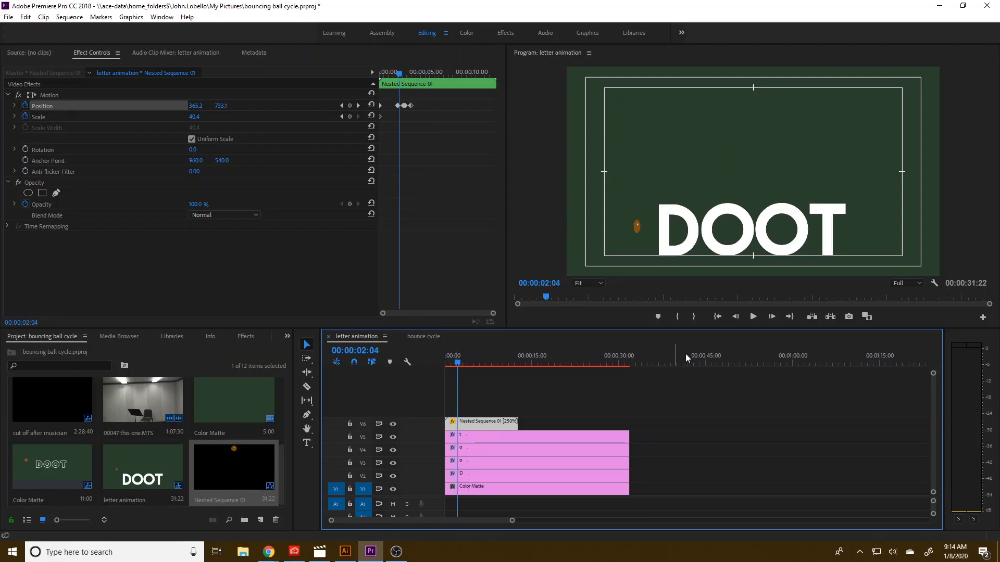
Step: Add a Position keyframe at 00:00:03:15 to hold the ball on the first O during its squash
click(772, 316)
click(772, 317)
click(772, 317)
click(771, 317)
click(772, 316)
click(771, 317)
click(771, 317)
click(771, 316)
click(771, 316)
click(771, 316)
click(772, 317)
click(772, 317)
click(771, 316)
click(772, 317)
click(771, 316)
click(771, 316)
click(771, 317)
click(771, 317)
click(736, 317)
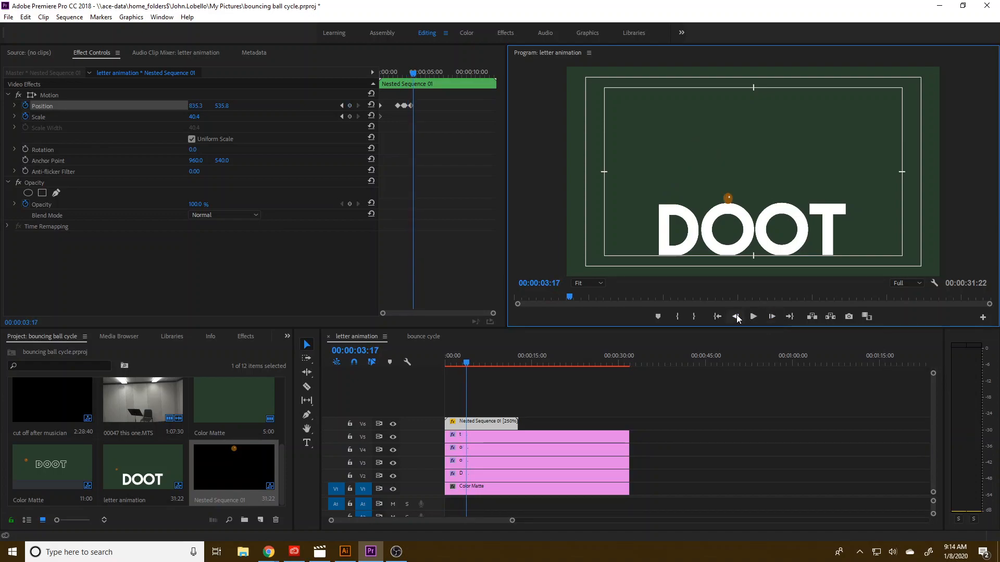
click(736, 317)
click(736, 317)
click(736, 317)
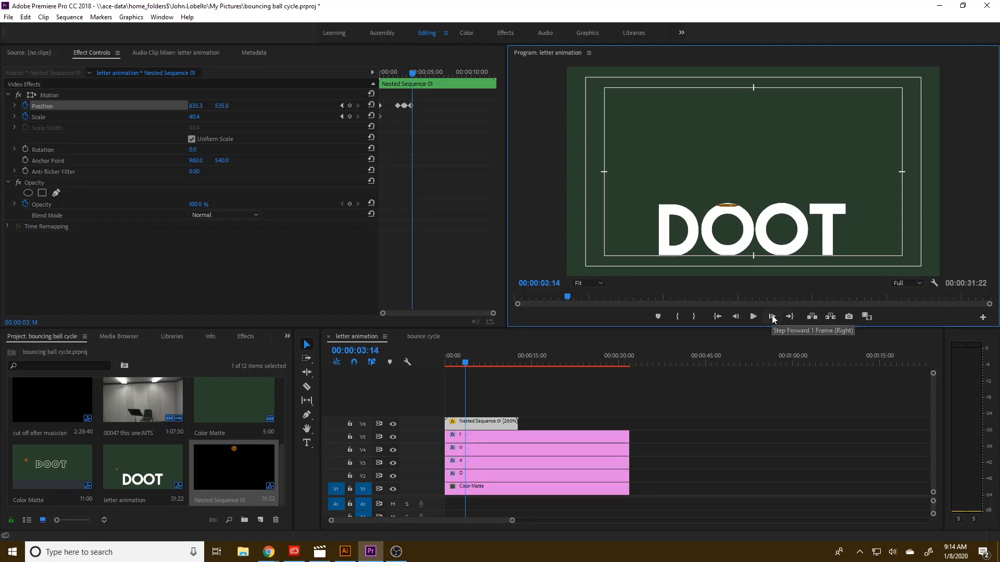
click(772, 316)
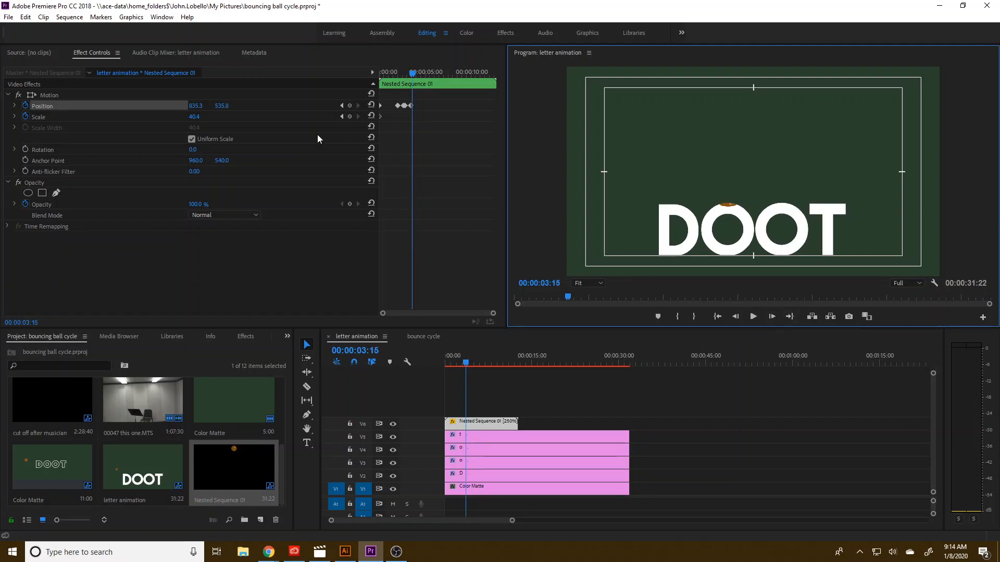
click(349, 105)
Step: Keyframe the ball's horizontal Position to about 1113.3 at 00:00:04:07, placing it on top of the second O
click(771, 317)
click(772, 316)
click(772, 317)
click(771, 317)
click(772, 317)
click(772, 316)
click(772, 317)
click(772, 317)
click(772, 317)
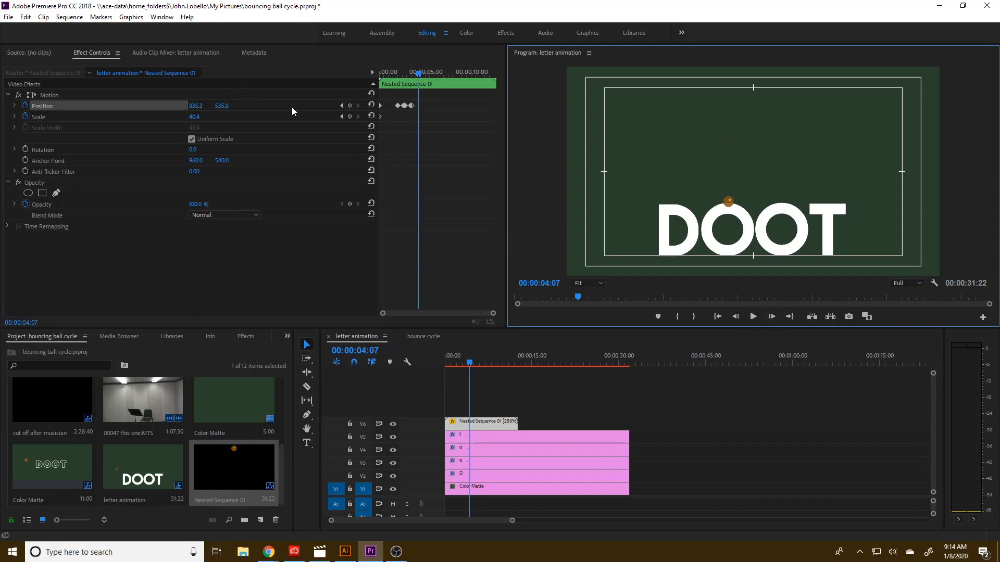
click(350, 105)
drag(195, 105, 342, 105)
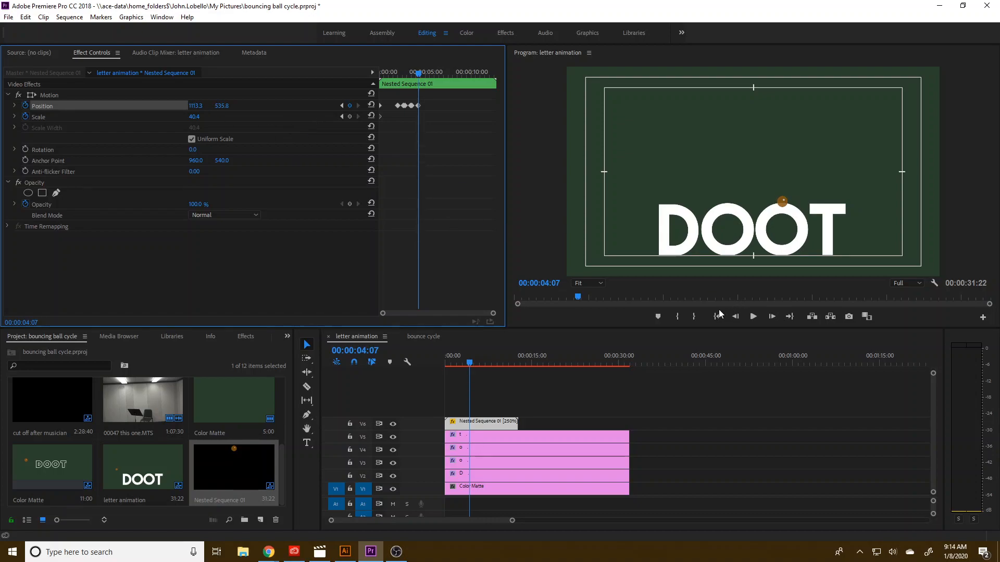
Step: Add a Position keyframe at 00:00:04:10 to hold the ball on the second O during its squash
click(776, 318)
click(775, 318)
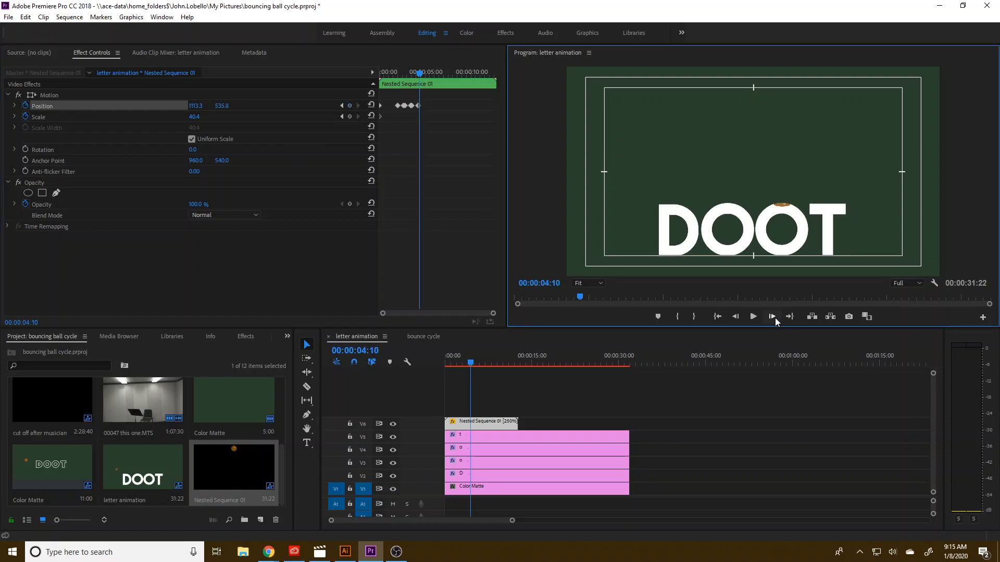
click(736, 317)
click(772, 317)
click(351, 106)
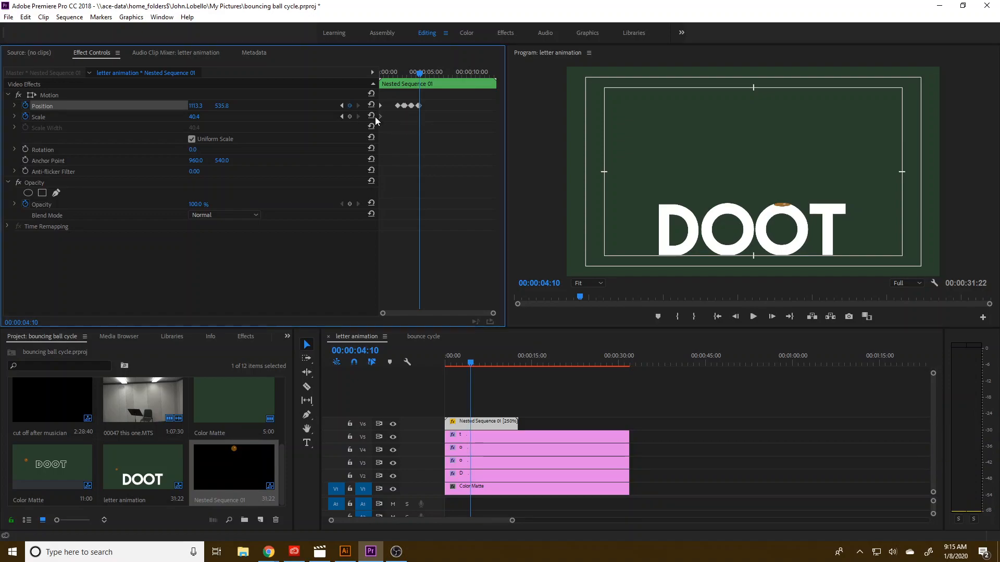
Step: Keyframe the ball's horizontal Position to about 1346.3 at 00:00:05:02, placing it on top of the T
click(772, 318)
click(772, 317)
click(772, 317)
click(772, 317)
click(772, 317)
click(773, 317)
click(772, 317)
click(773, 317)
click(772, 317)
click(772, 317)
click(772, 318)
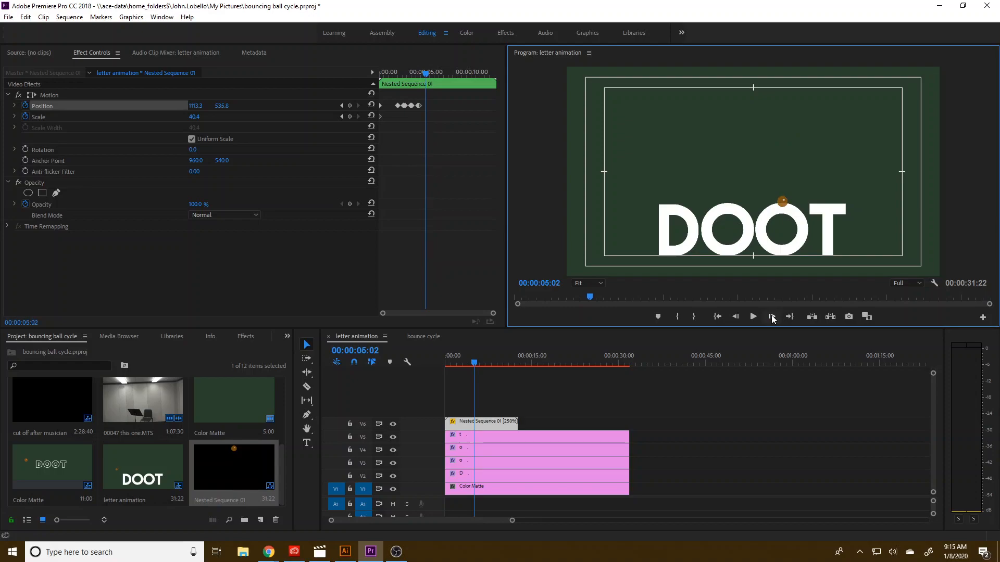
click(773, 317)
click(735, 317)
drag(189, 109, 361, 108)
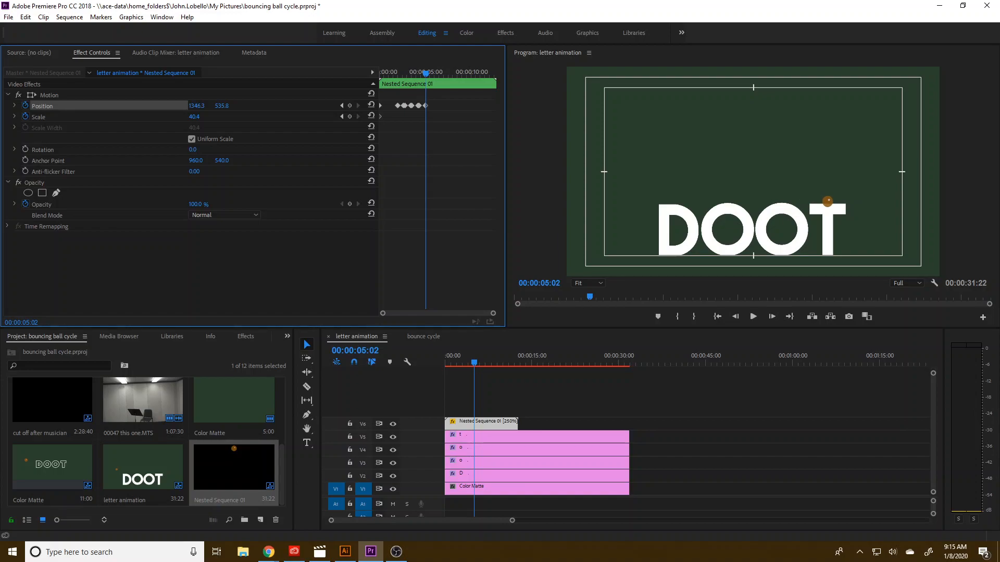
Step: Add a Position keyframe at 00:00:05:06 to hold the ball on top of the T
click(774, 318)
click(774, 318)
click(774, 318)
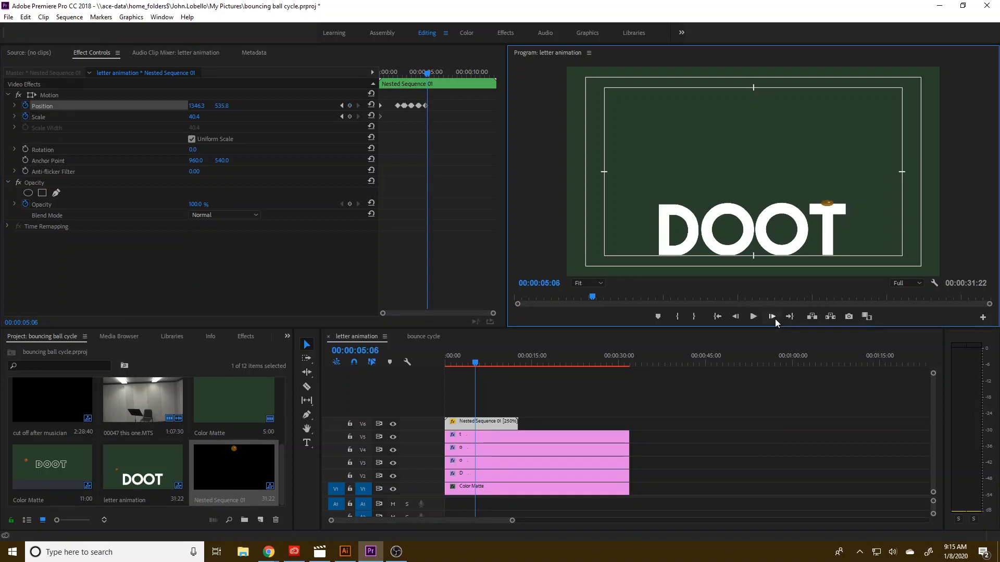
click(350, 105)
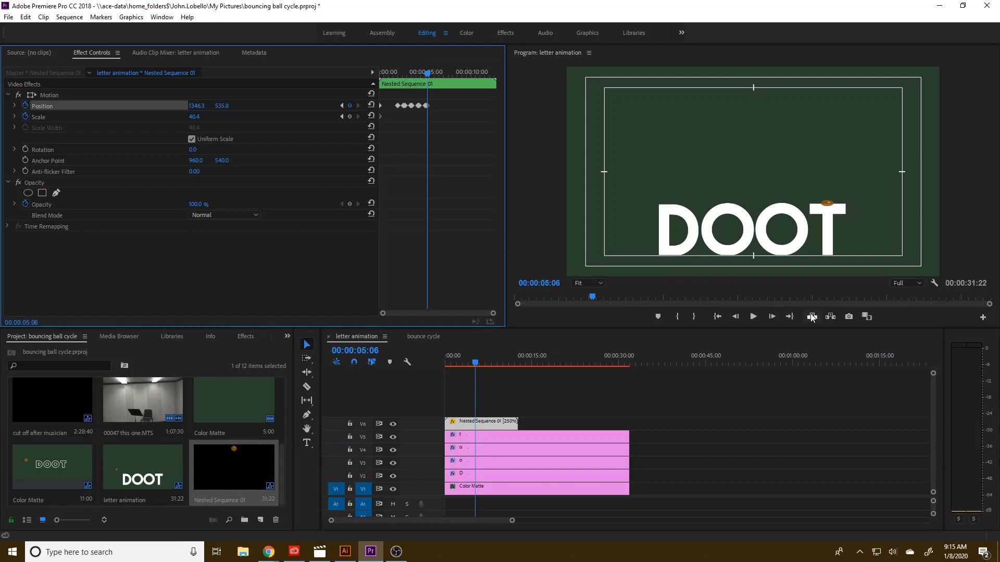
Step: Keyframe the ball's Position to about 1565.3, 795.8 at 00:00:05:21, landing it on the ground beyond the T
click(772, 317)
click(772, 317)
click(772, 318)
click(772, 317)
click(772, 317)
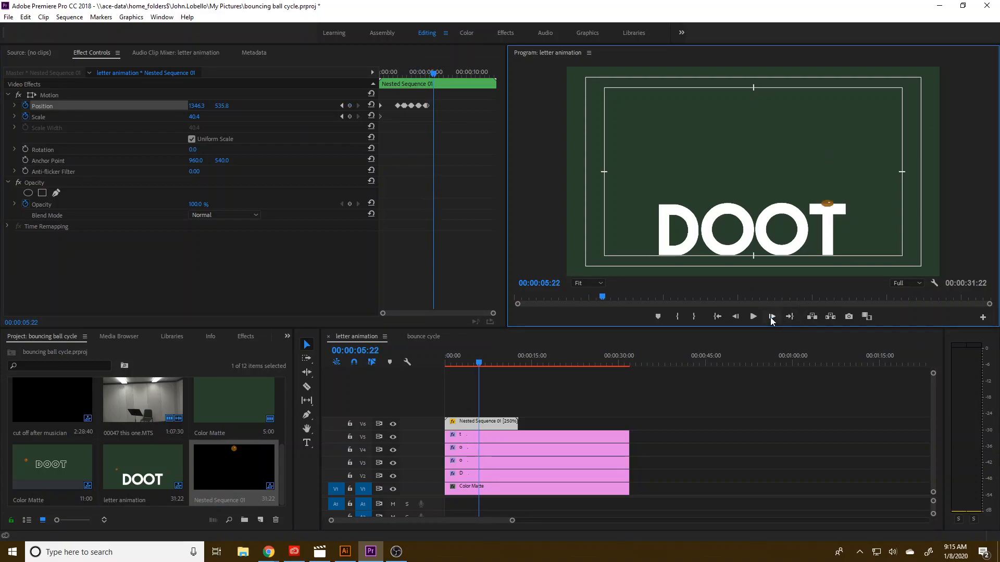
click(735, 317)
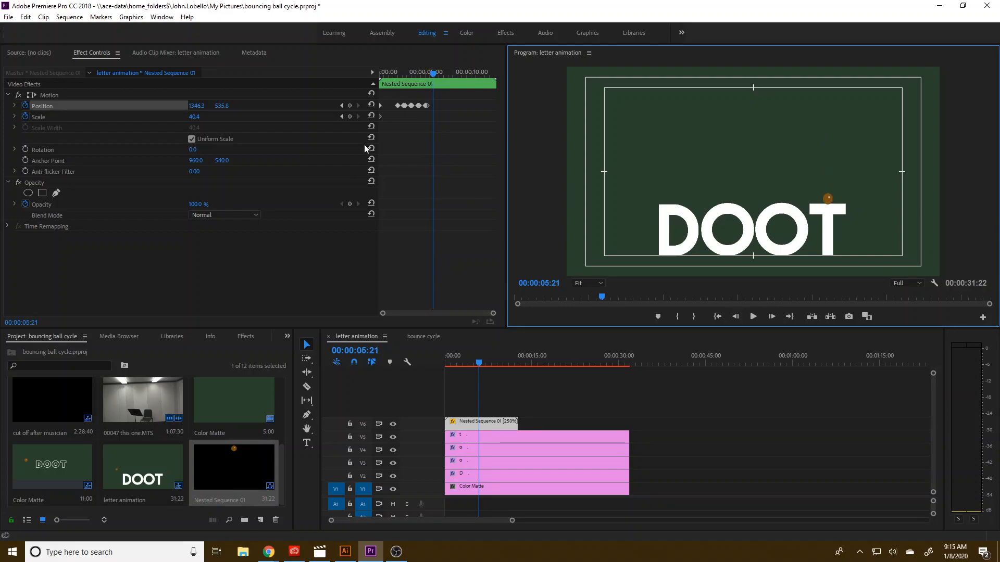
drag(202, 104, 307, 105)
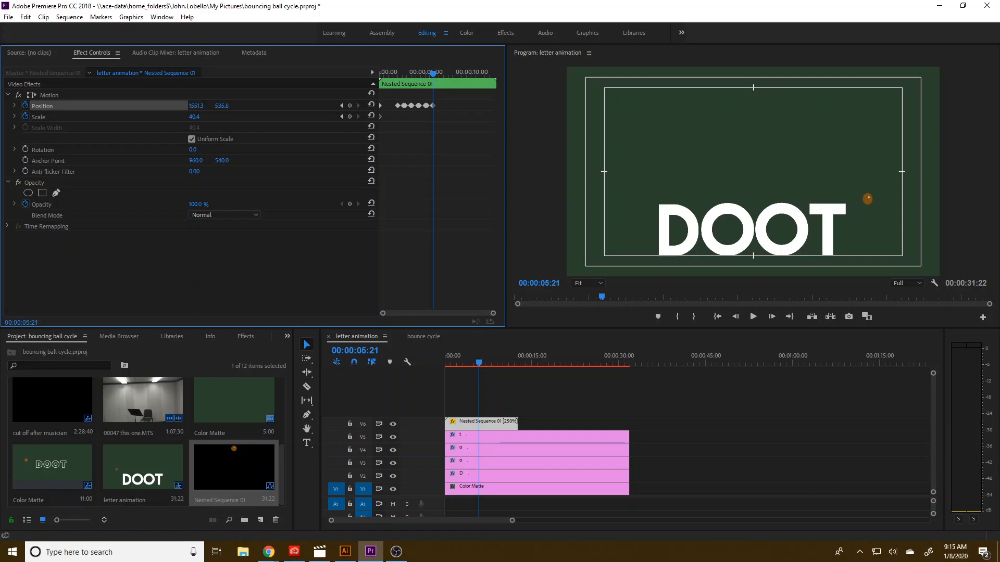
drag(222, 106, 357, 107)
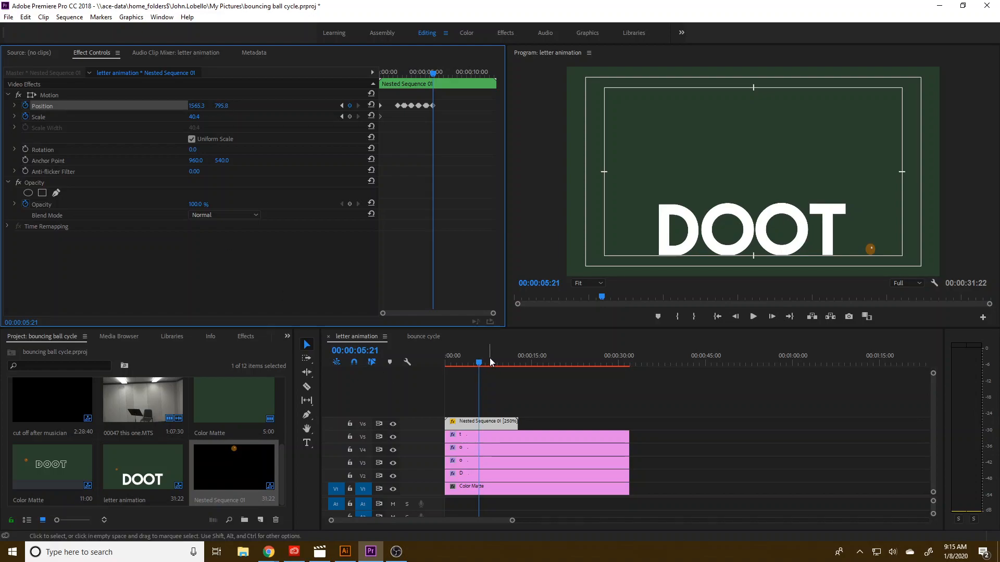
Step: Play the sequence from the start to check the ball's hops across all four letters
drag(489, 362, 411, 359)
key(space)
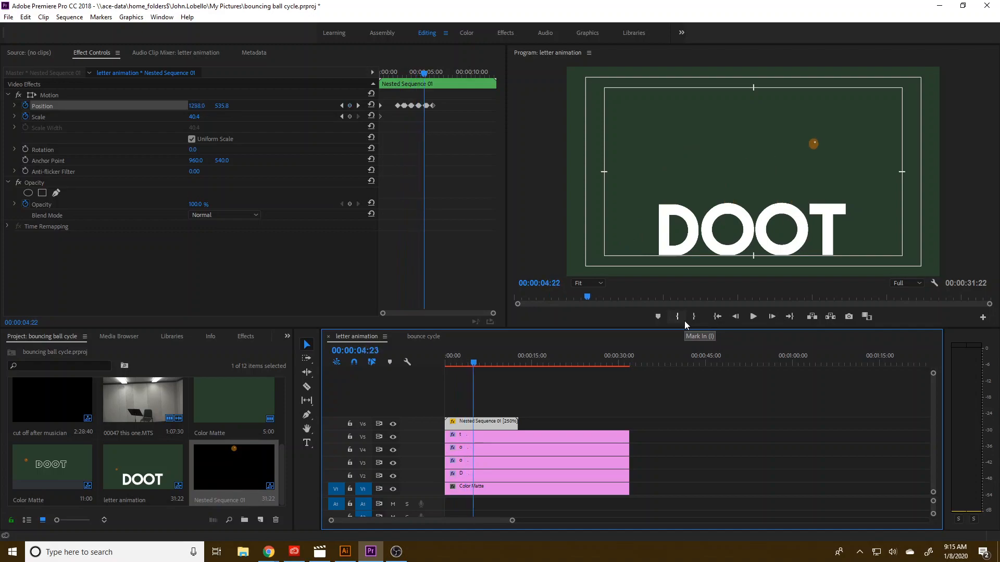
key(space)
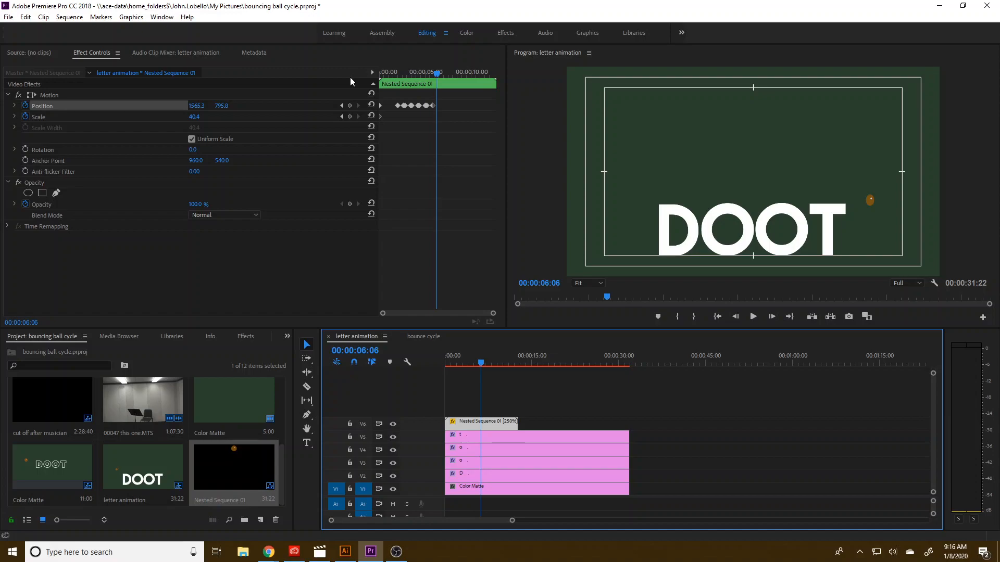
Step: Return to the Position keyframe where the ball lands on the T and save the project
click(341, 106)
click(341, 106)
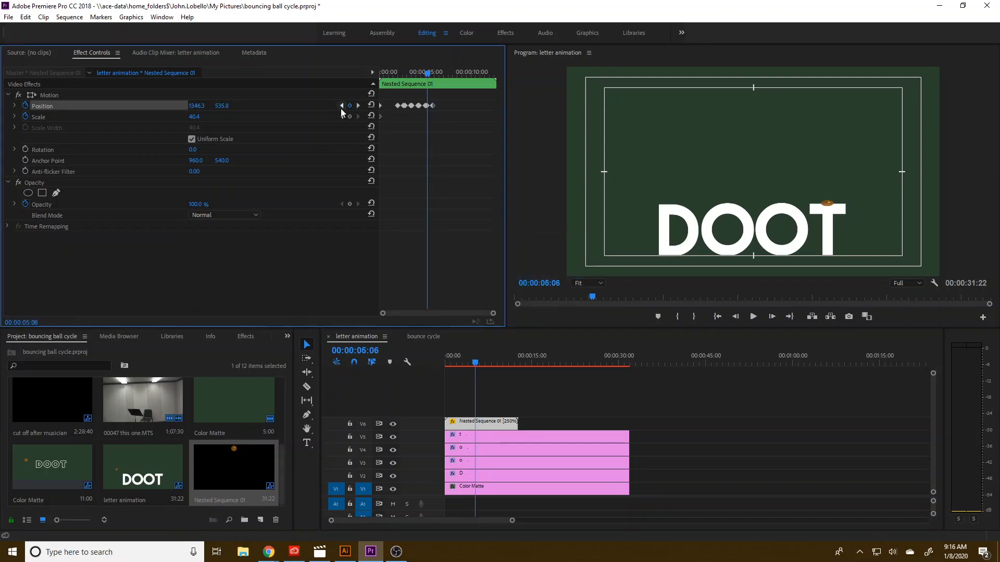
click(8, 16)
click(31, 136)
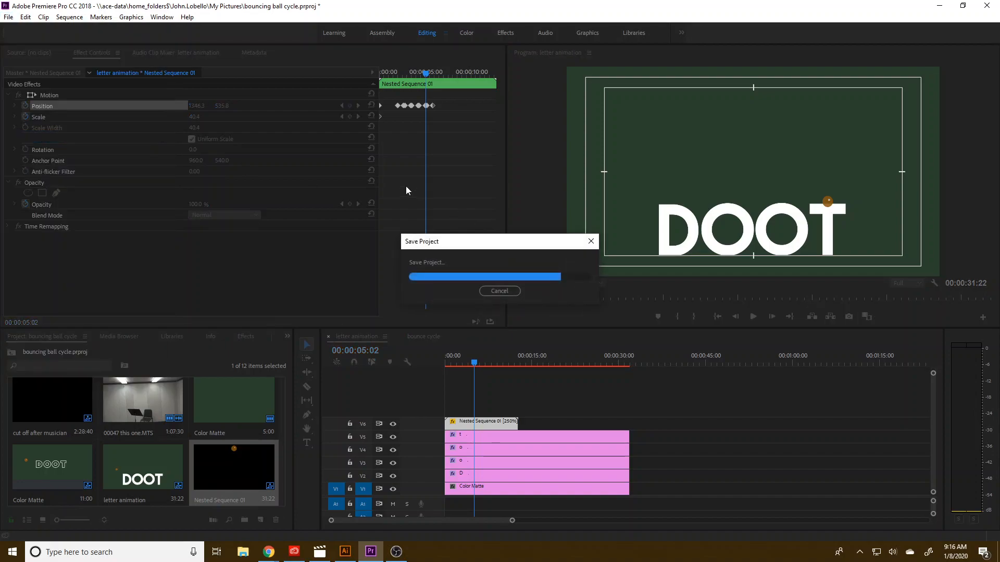
Step: Trim the start of the D clip to the ball's landing keyframe at 00:00:02:16
click(342, 106)
click(342, 106)
click(342, 106)
click(342, 106)
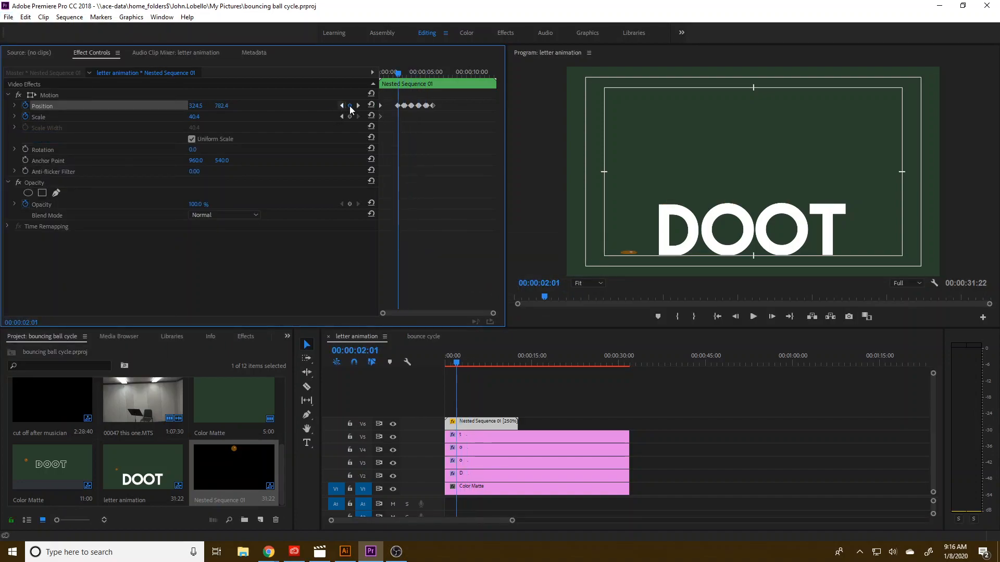
click(358, 106)
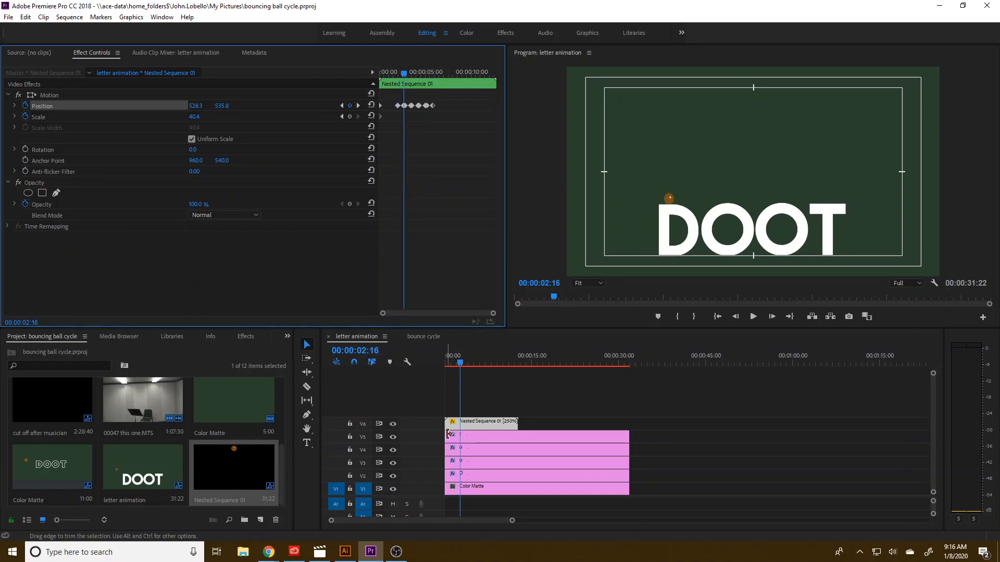
click(450, 478)
drag(450, 477, 461, 479)
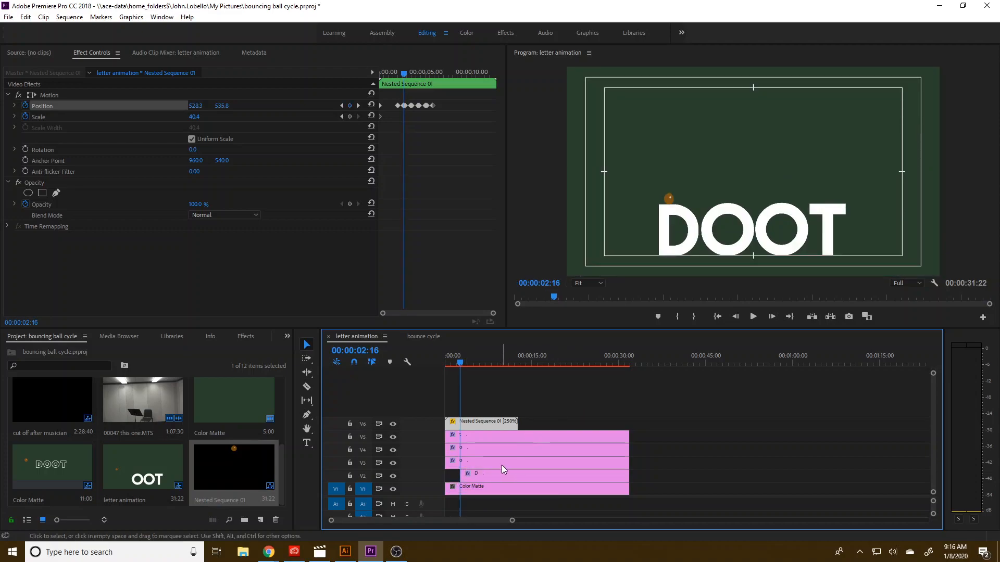
Step: Trim the starts of the two O clips to the ball's landing keyframes at 00:00:03:12 and 00:00:04:07
click(358, 105)
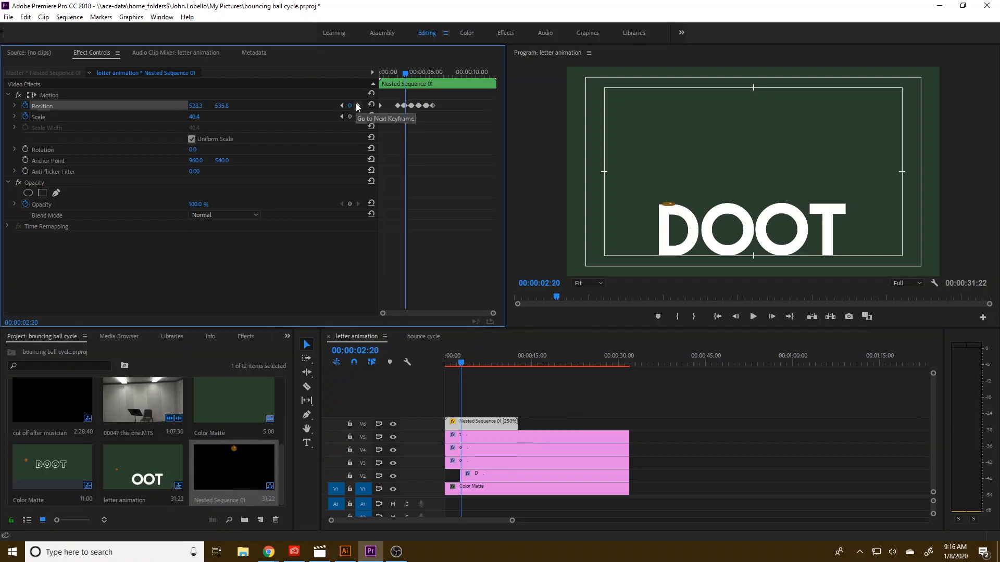
drag(447, 463, 465, 464)
click(358, 106)
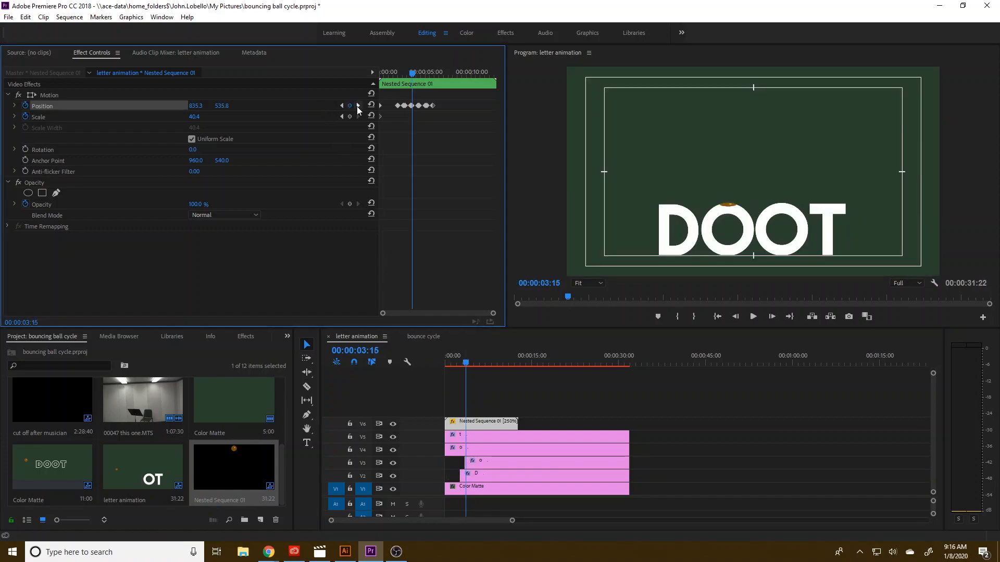
drag(450, 443, 475, 450)
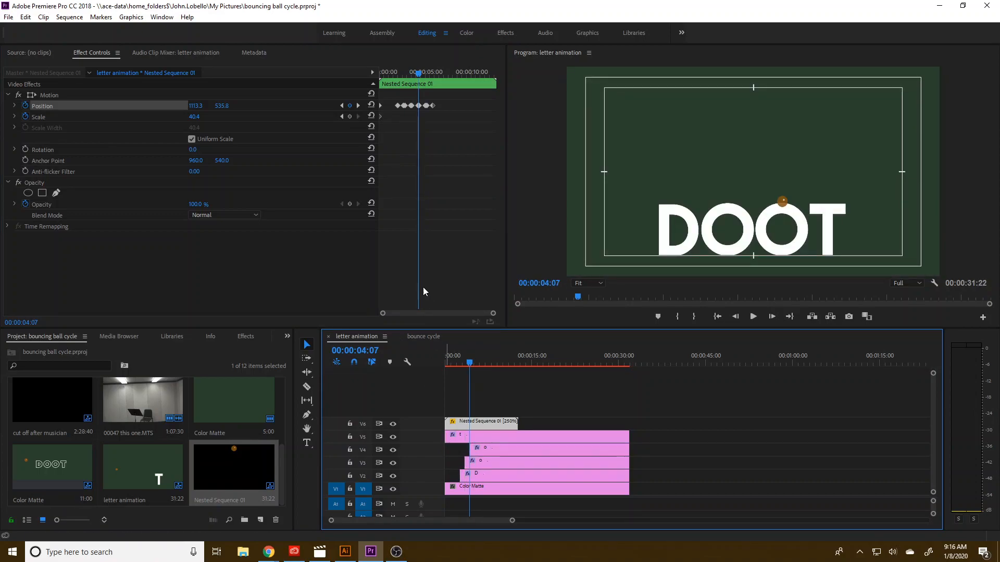
Step: Trim the start of the T clip to the ball's landing keyframe at 00:00:05:02
click(358, 106)
click(358, 105)
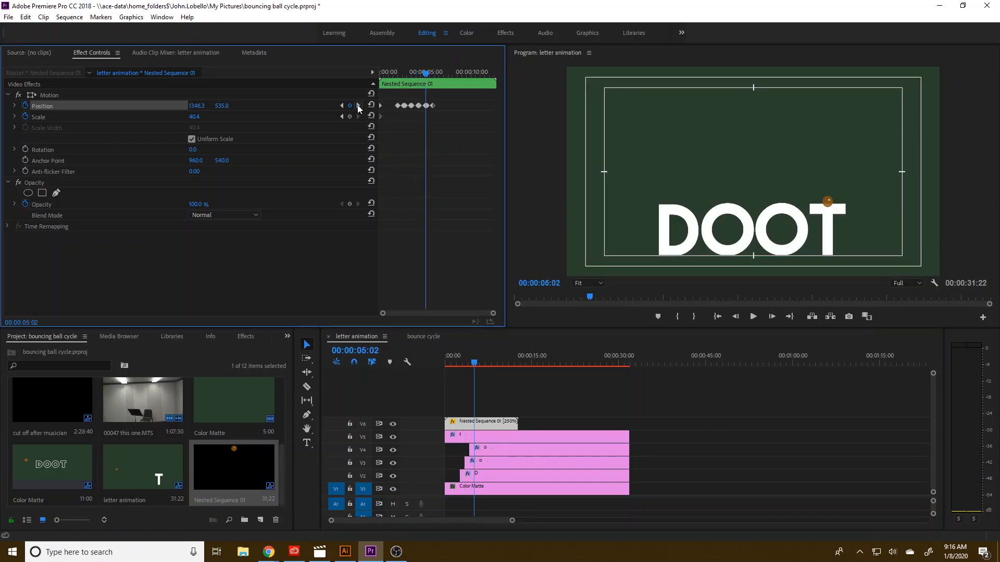
drag(448, 436, 477, 440)
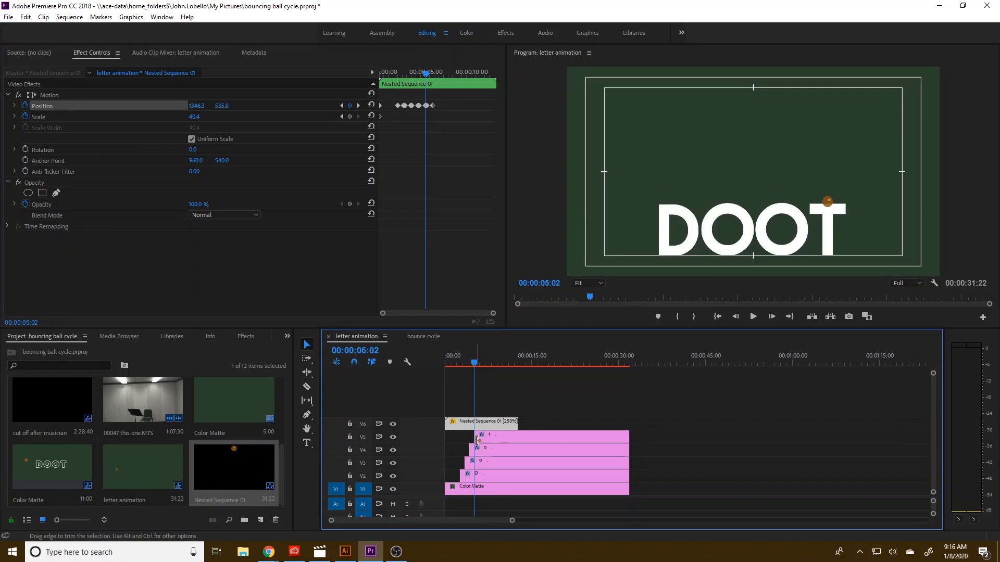
Step: Play the animation from the start and scrub on to about 00:00:09:10 to check the letters' timed appearance
drag(479, 362, 397, 358)
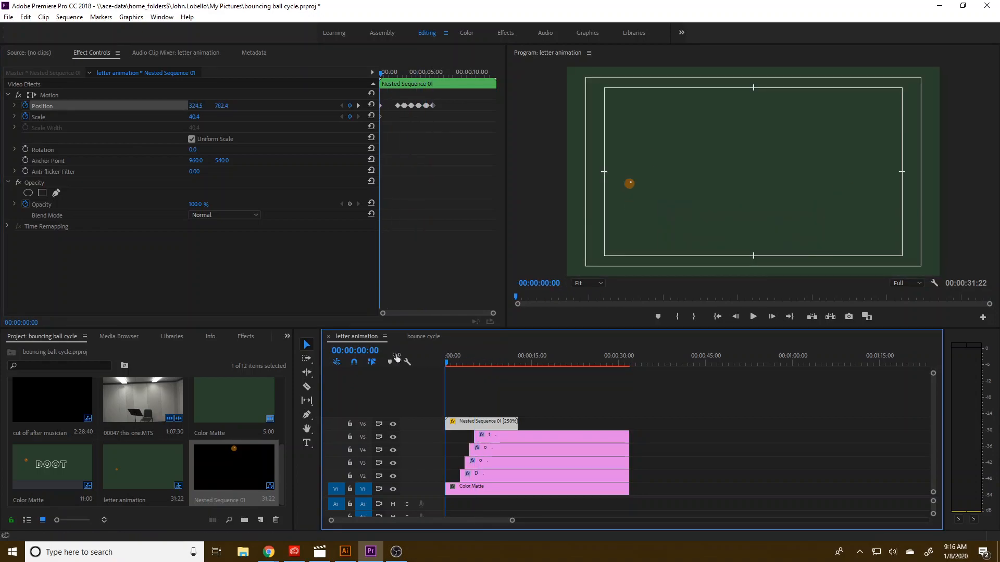
key(space)
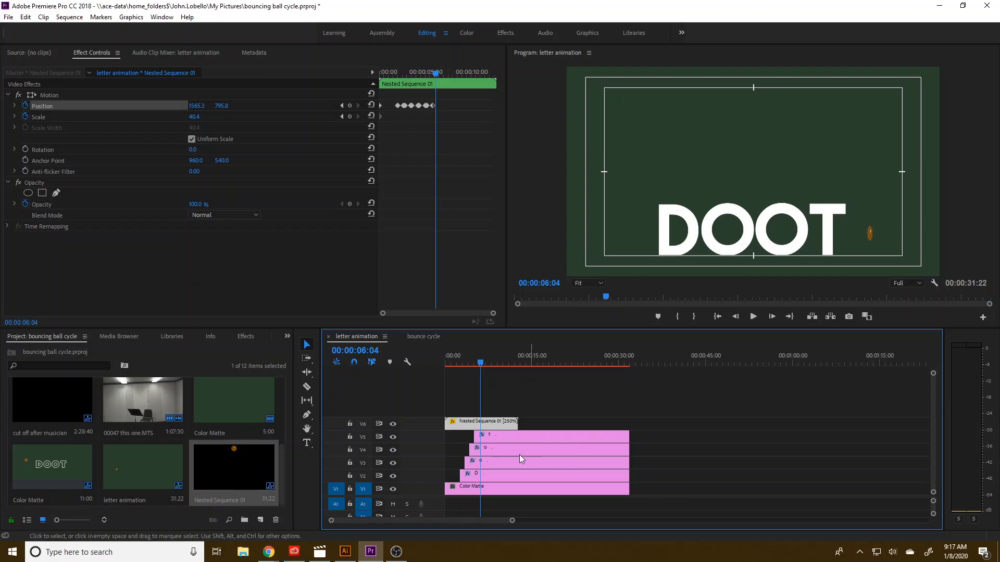
click(511, 477)
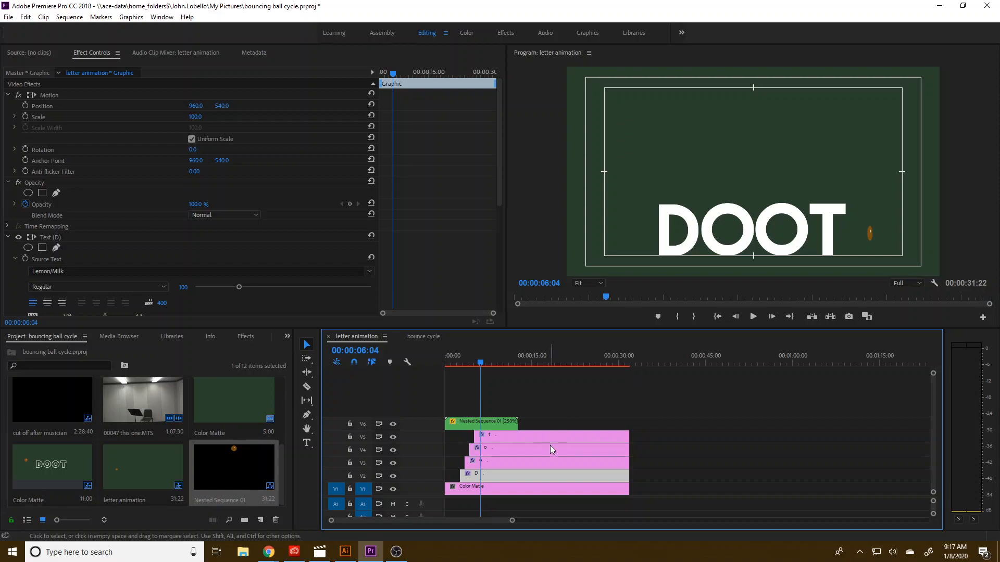
drag(479, 364, 500, 388)
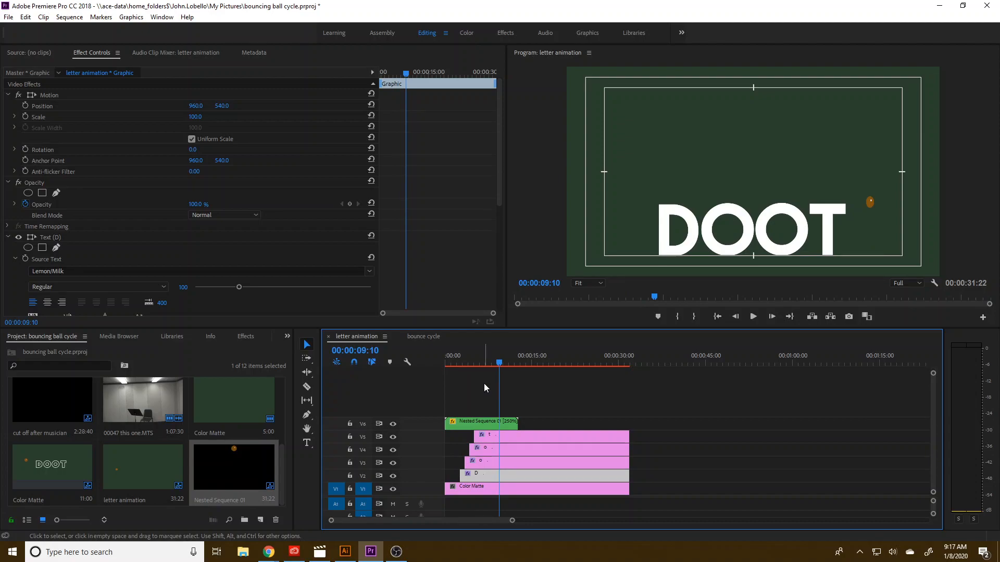
Step: Trim the ends of the ball, letter and Color Matte clips to 00:00:07:17
mouse_move(499, 358)
mouse_down()
mouse_move(444, 359)
mouse_move(518, 363)
mouse_move(438, 368)
mouse_move(492, 364)
mouse_up()
click(516, 423)
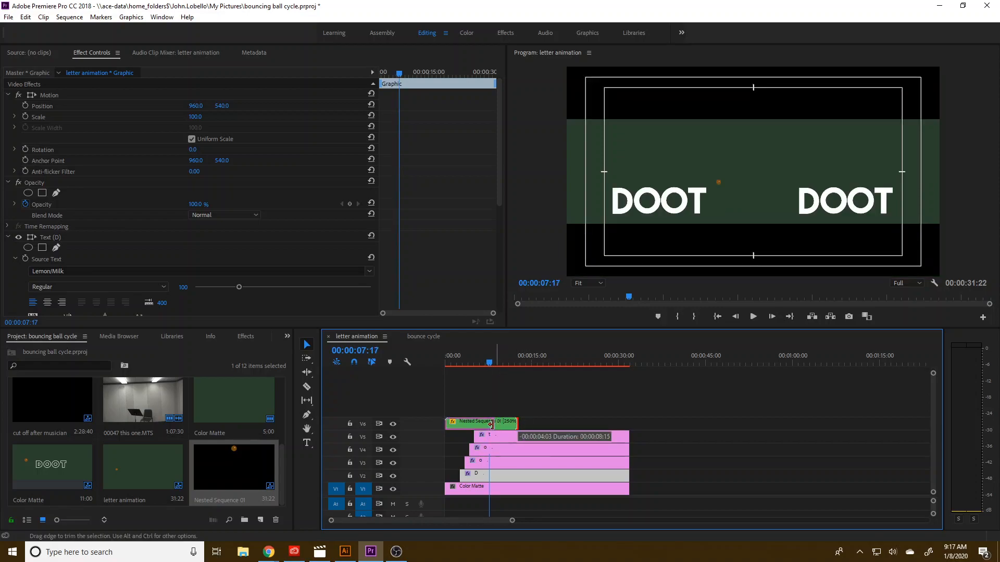
key(e)
drag(642, 495, 488, 436)
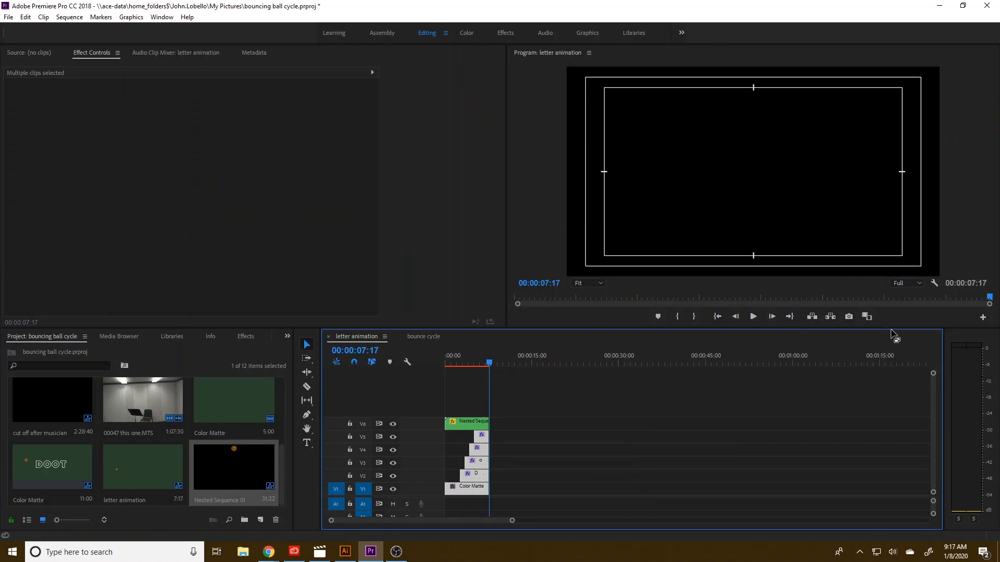
Step: Draw a grey floor shape with the Pen tool across the bottom of the frame at 00:00:02:08, extending past both side edges with a level top
drag(487, 362, 459, 350)
click(525, 489)
click(307, 415)
click(587, 283)
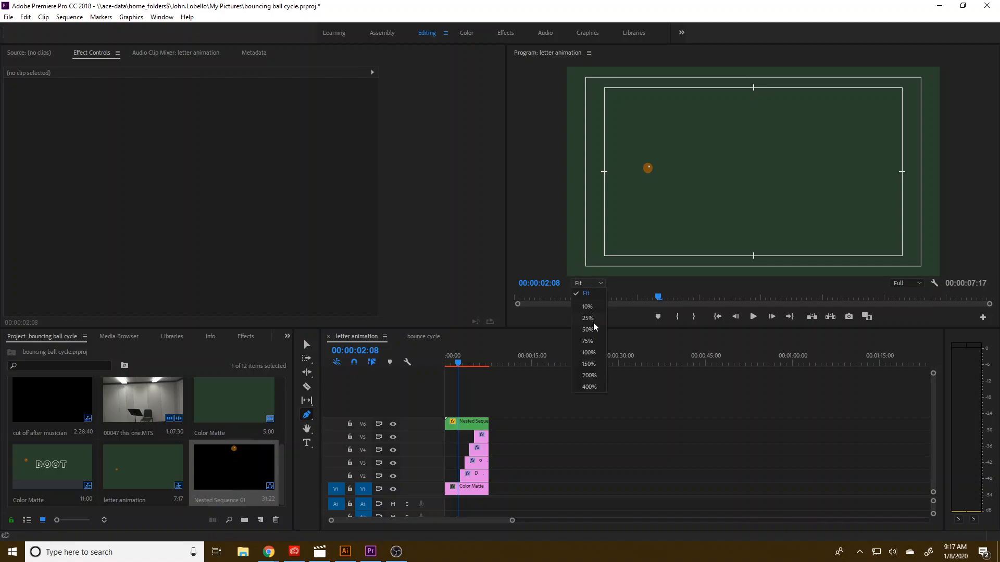
click(588, 330)
click(584, 284)
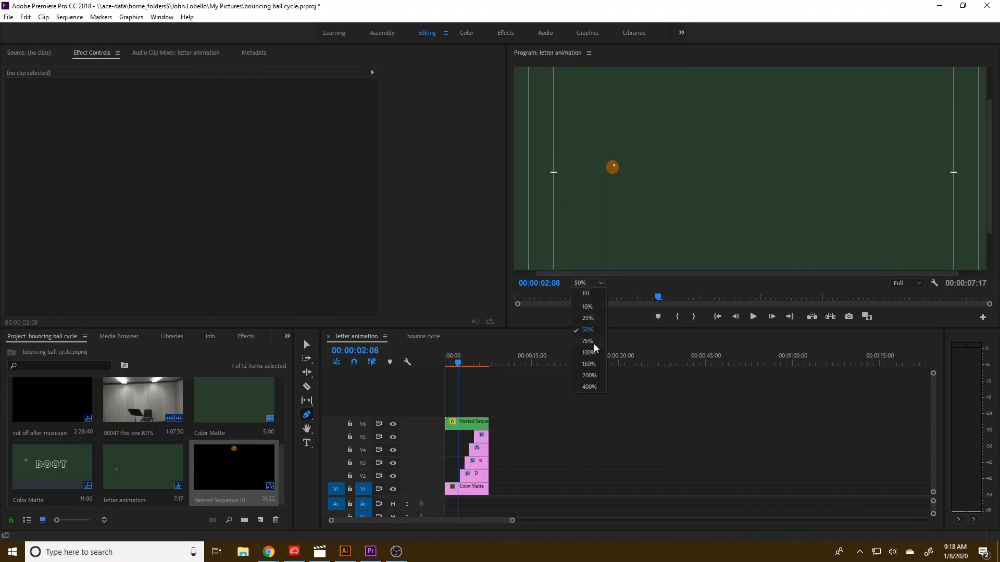
click(592, 319)
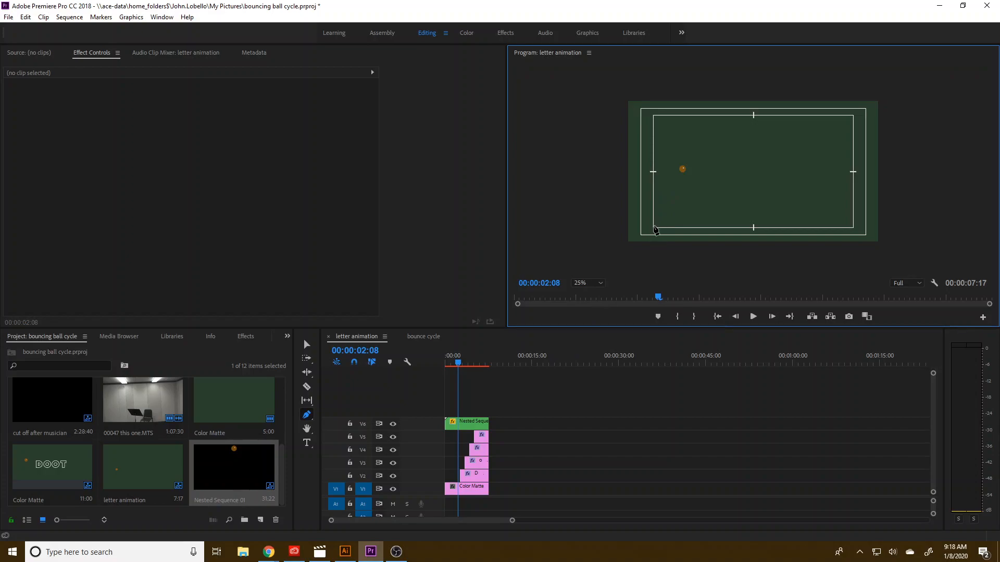
click(642, 213)
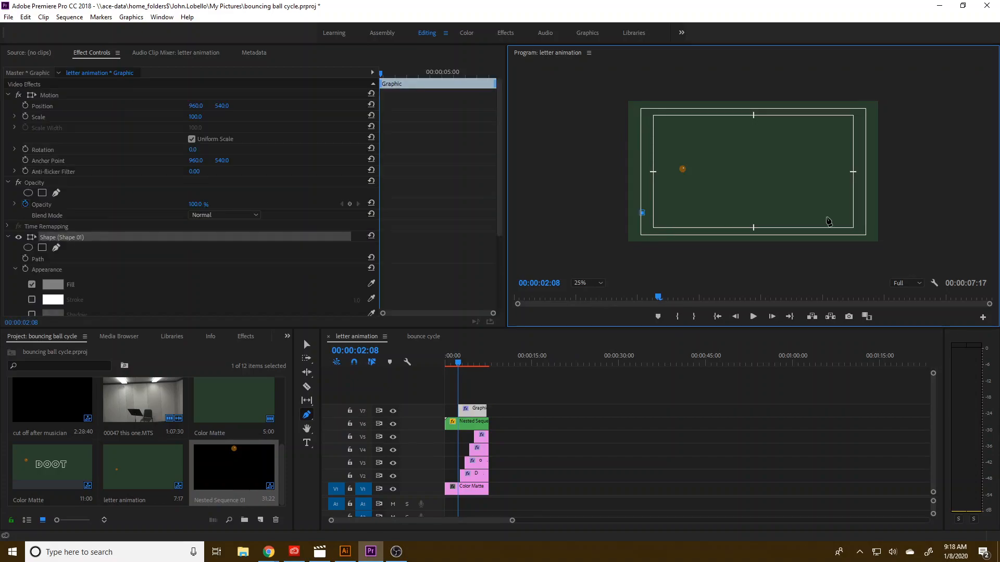
click(893, 214)
click(886, 254)
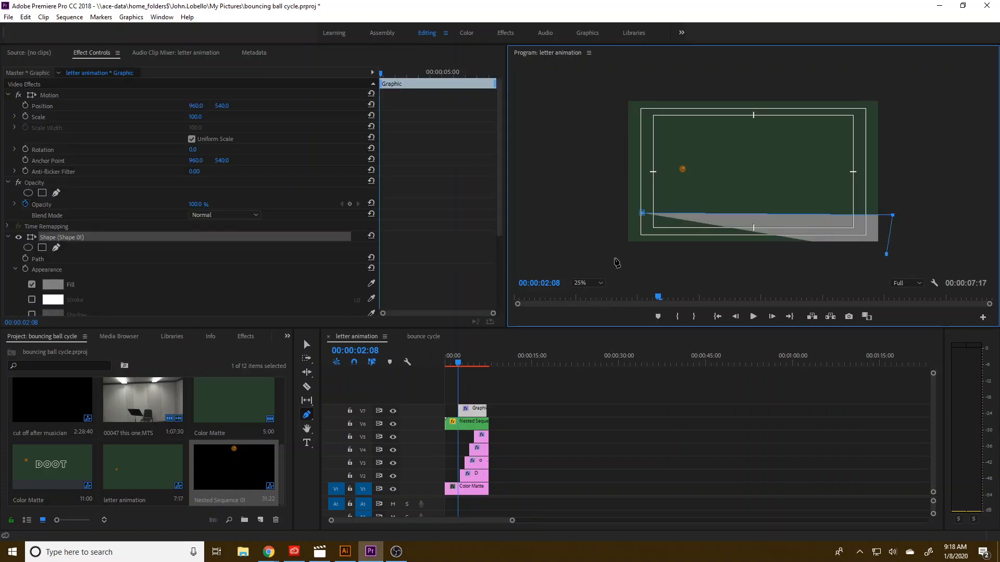
click(602, 251)
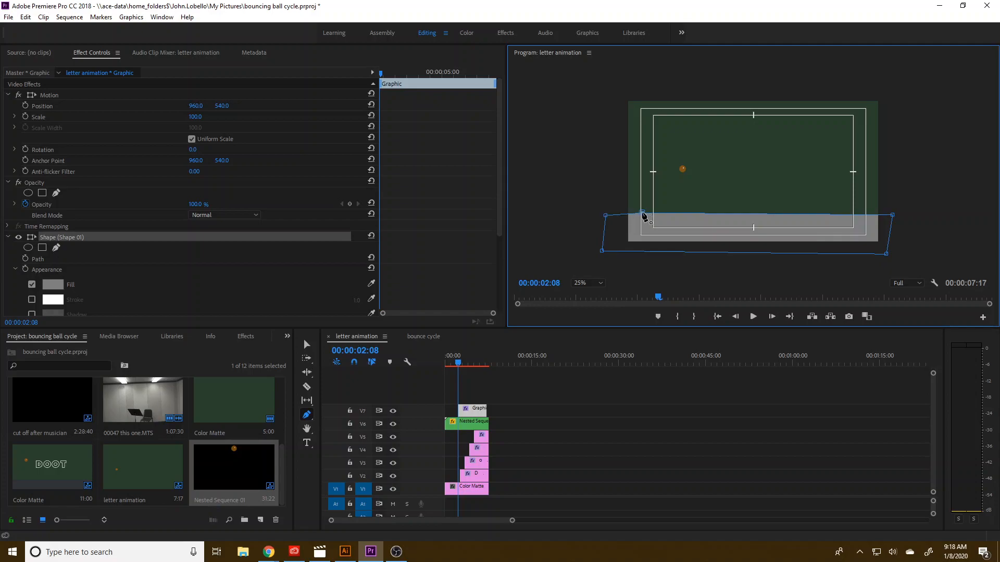
drag(893, 215, 886, 215)
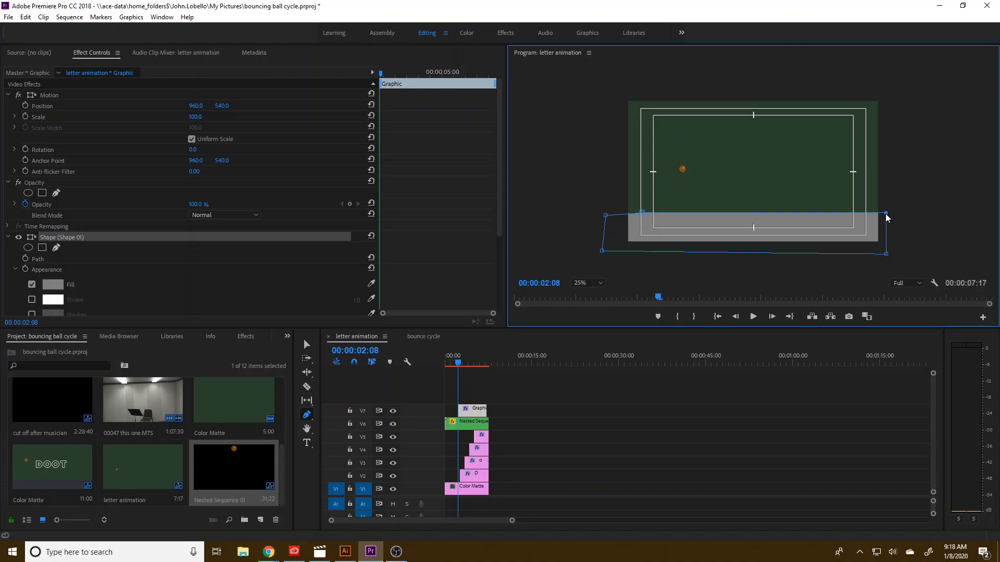
Step: Restack the ball and letter clips one track higher, place the floor graphic on V2 above the Color Matte, and extend it across the whole sequence
drag(471, 363, 407, 363)
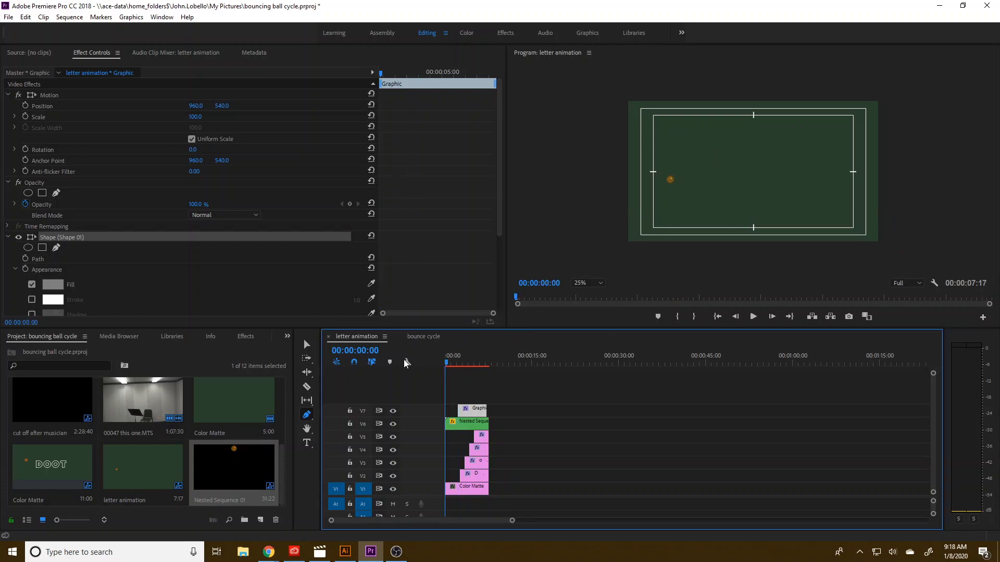
click(754, 316)
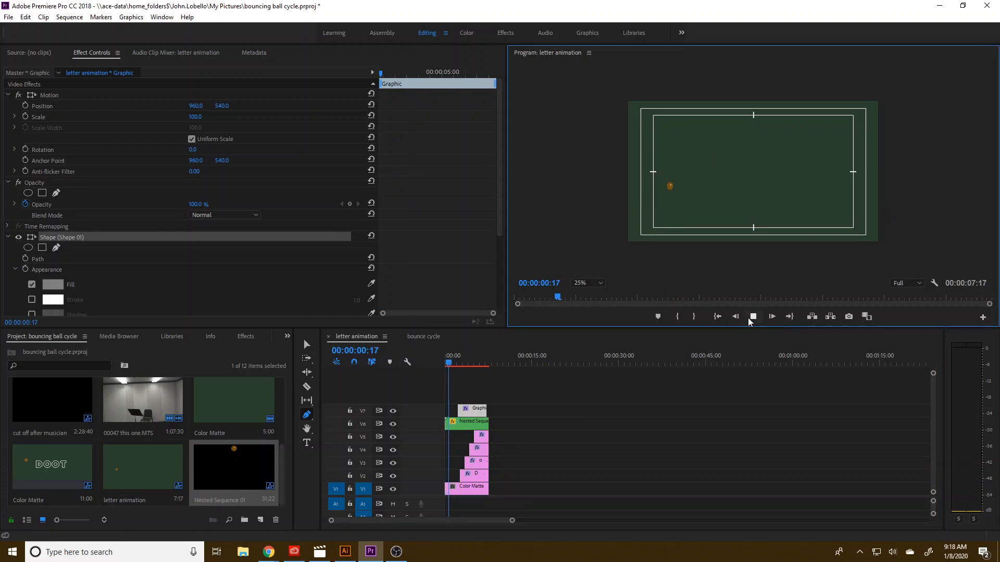
click(307, 344)
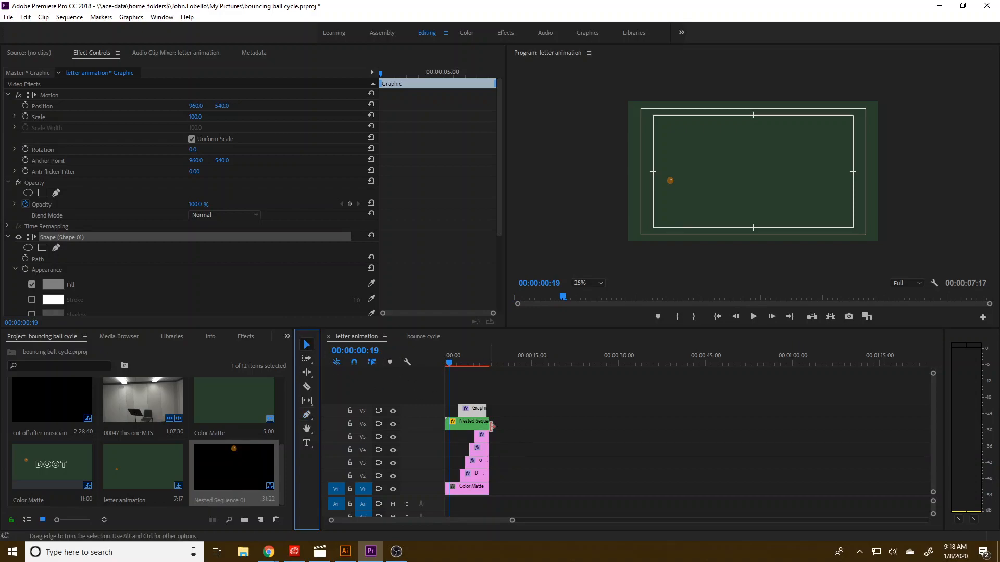
drag(480, 415, 538, 475)
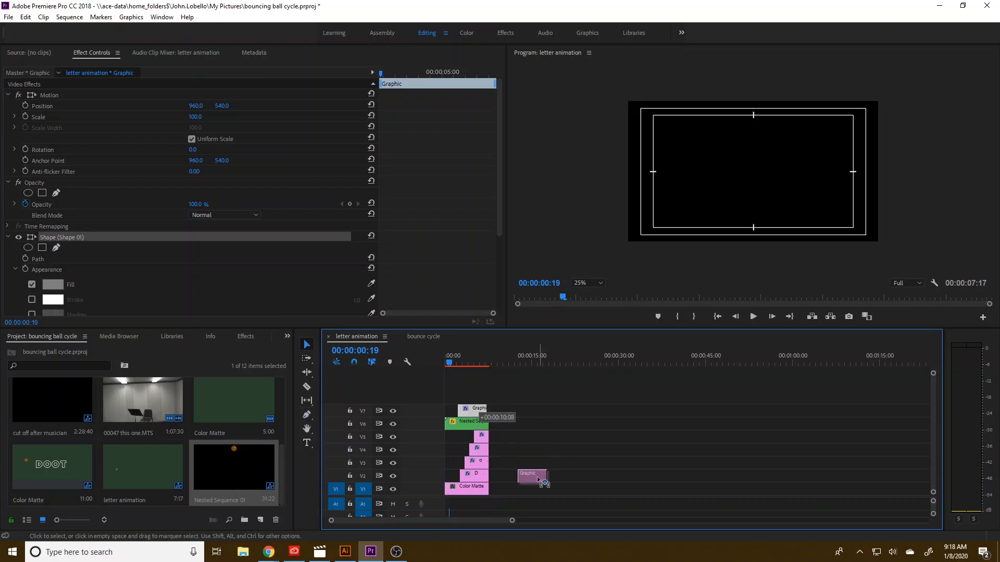
click(477, 433)
drag(476, 434, 478, 420)
drag(521, 473, 448, 476)
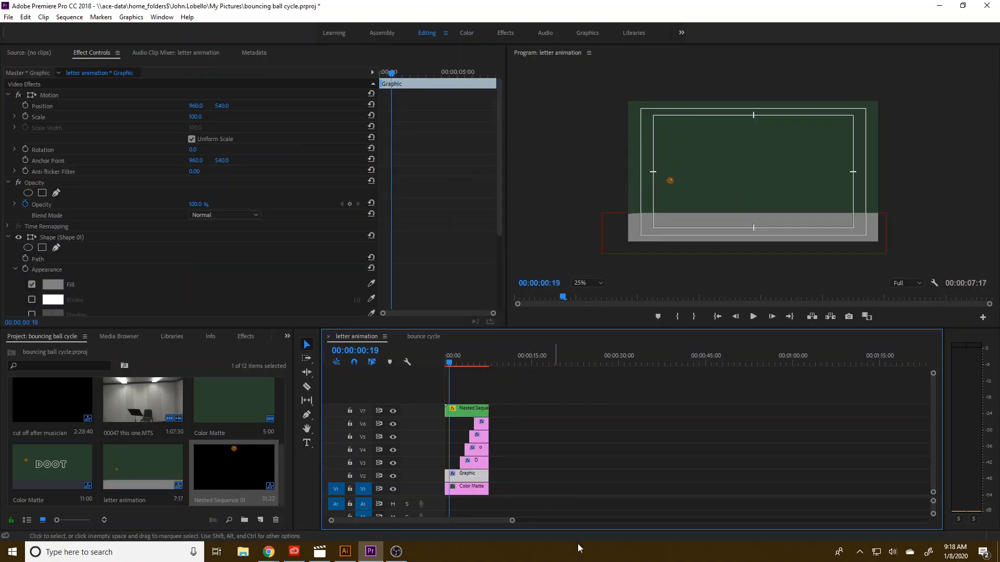
Step: Play the sequence from the start to about 00:00:07:02 to check the ball and letters against the new floor
drag(450, 364, 438, 367)
click(753, 317)
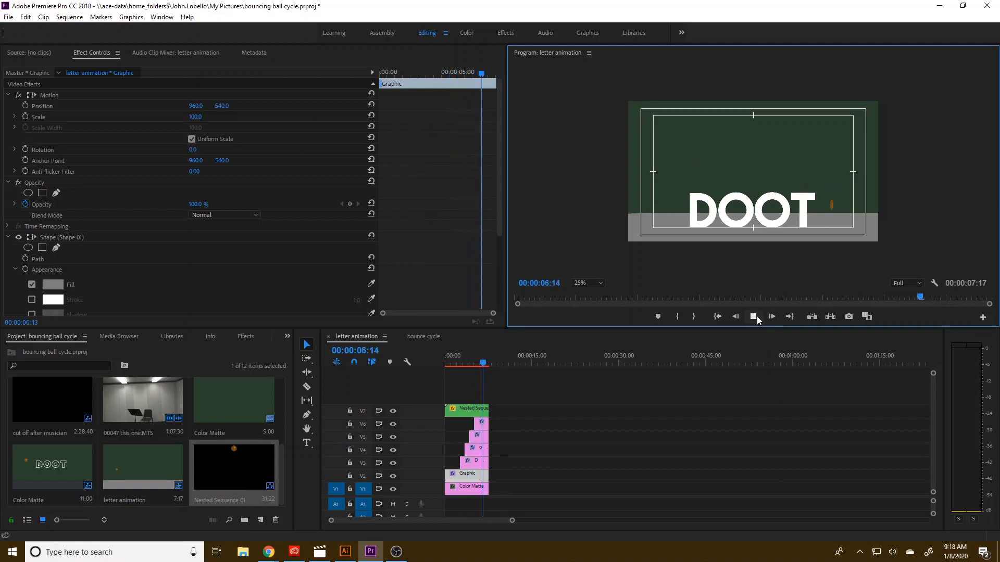
click(757, 316)
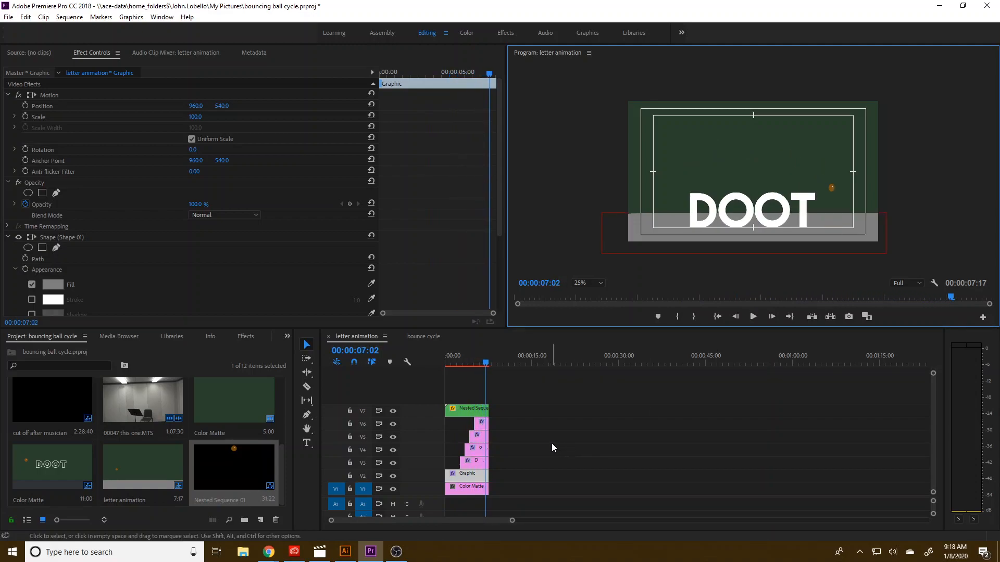
Step: Add the creator's surname as text in the frame's upper-left corner at 00:00:00:00 and scale it down to about half size
drag(489, 364, 445, 365)
key(t)
click(648, 127)
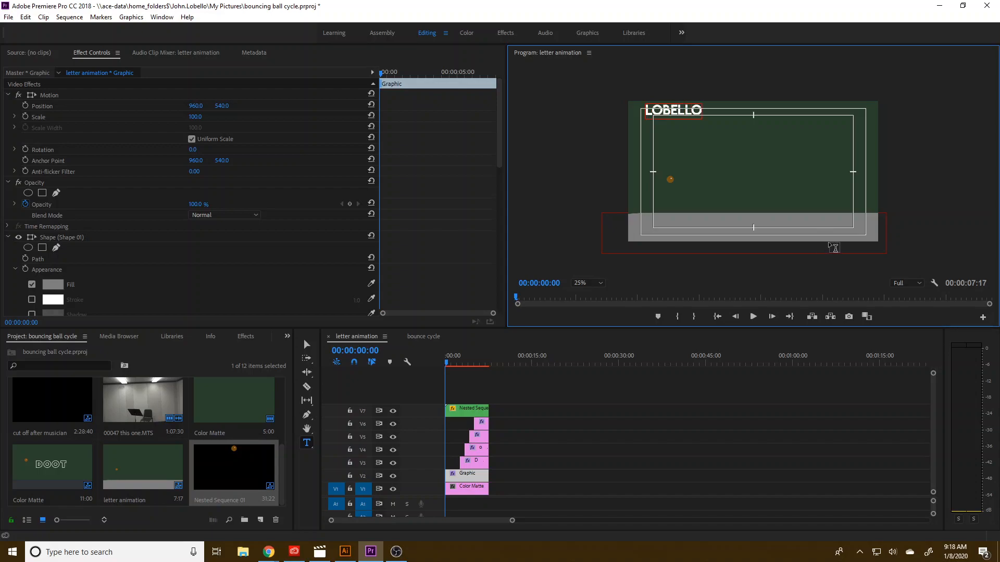
key(Escape)
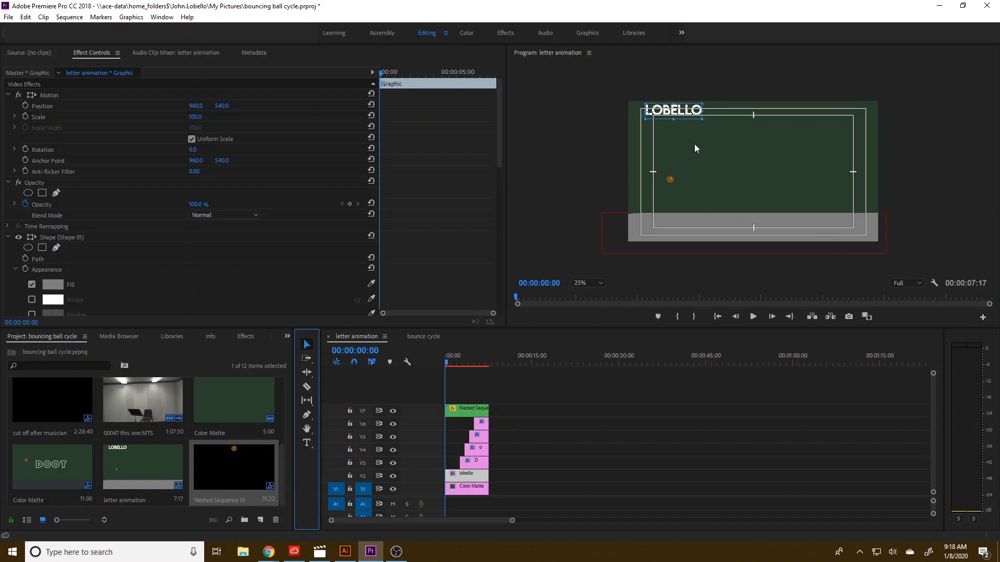
drag(703, 118, 675, 117)
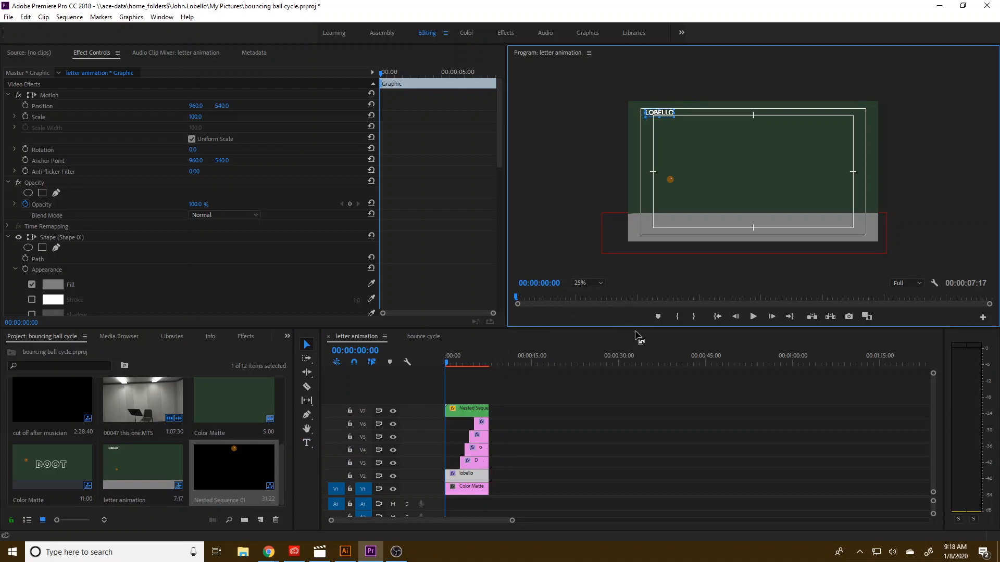
click(538, 469)
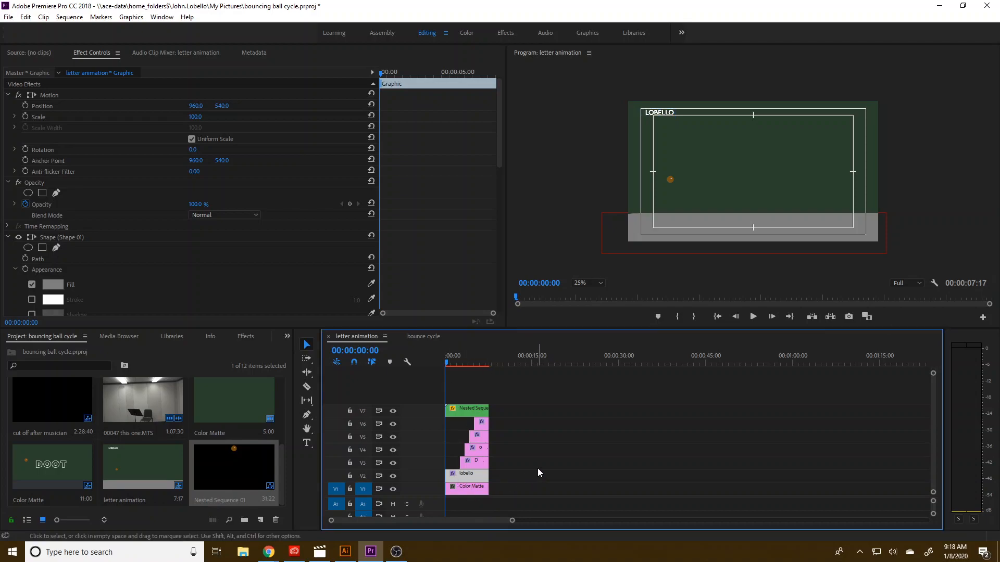
click(538, 467)
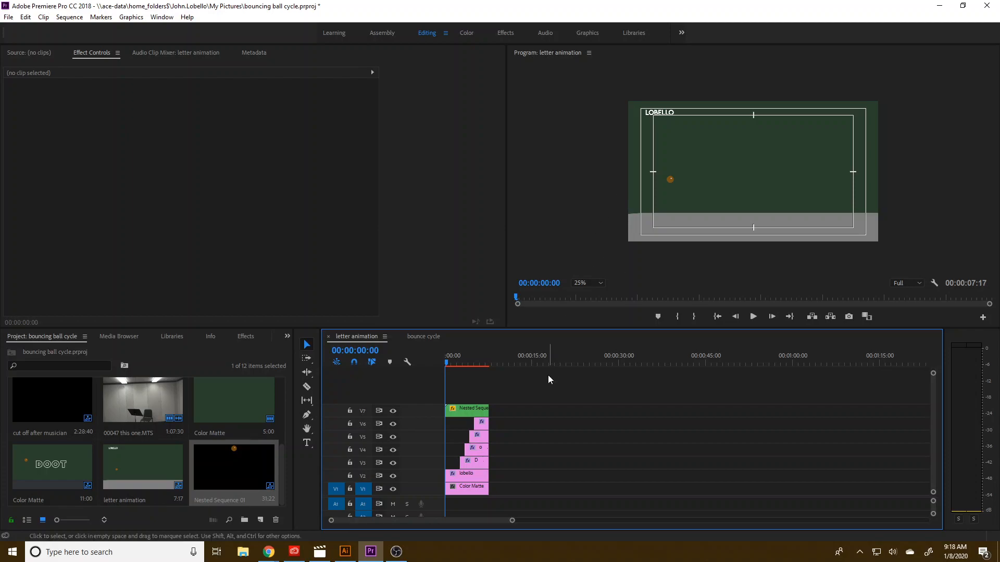
click(8, 17)
click(397, 552)
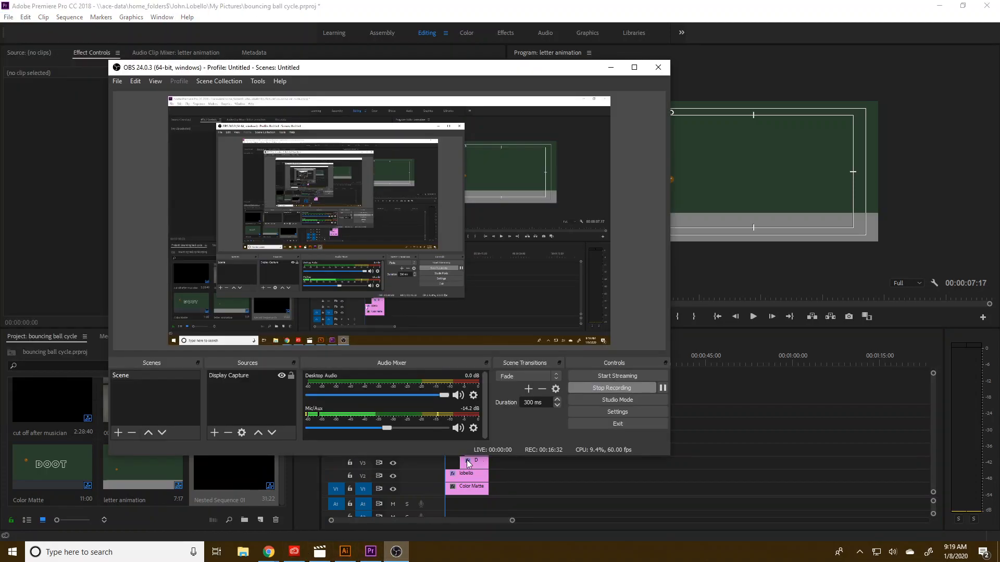